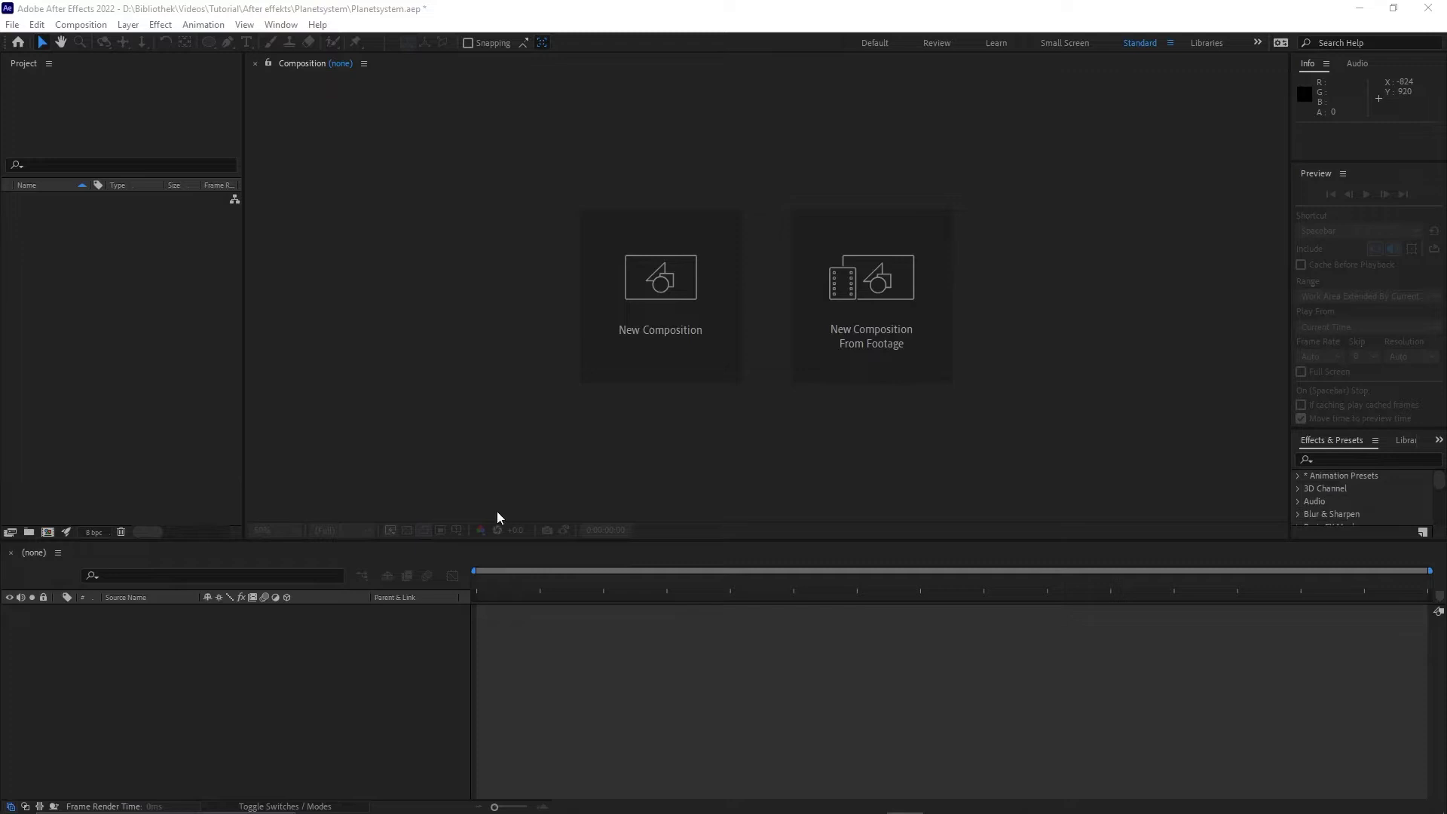
# Create a new 1080 × 1080, 10-second composition named Planetsystem
pyautogui.click(621, 328)
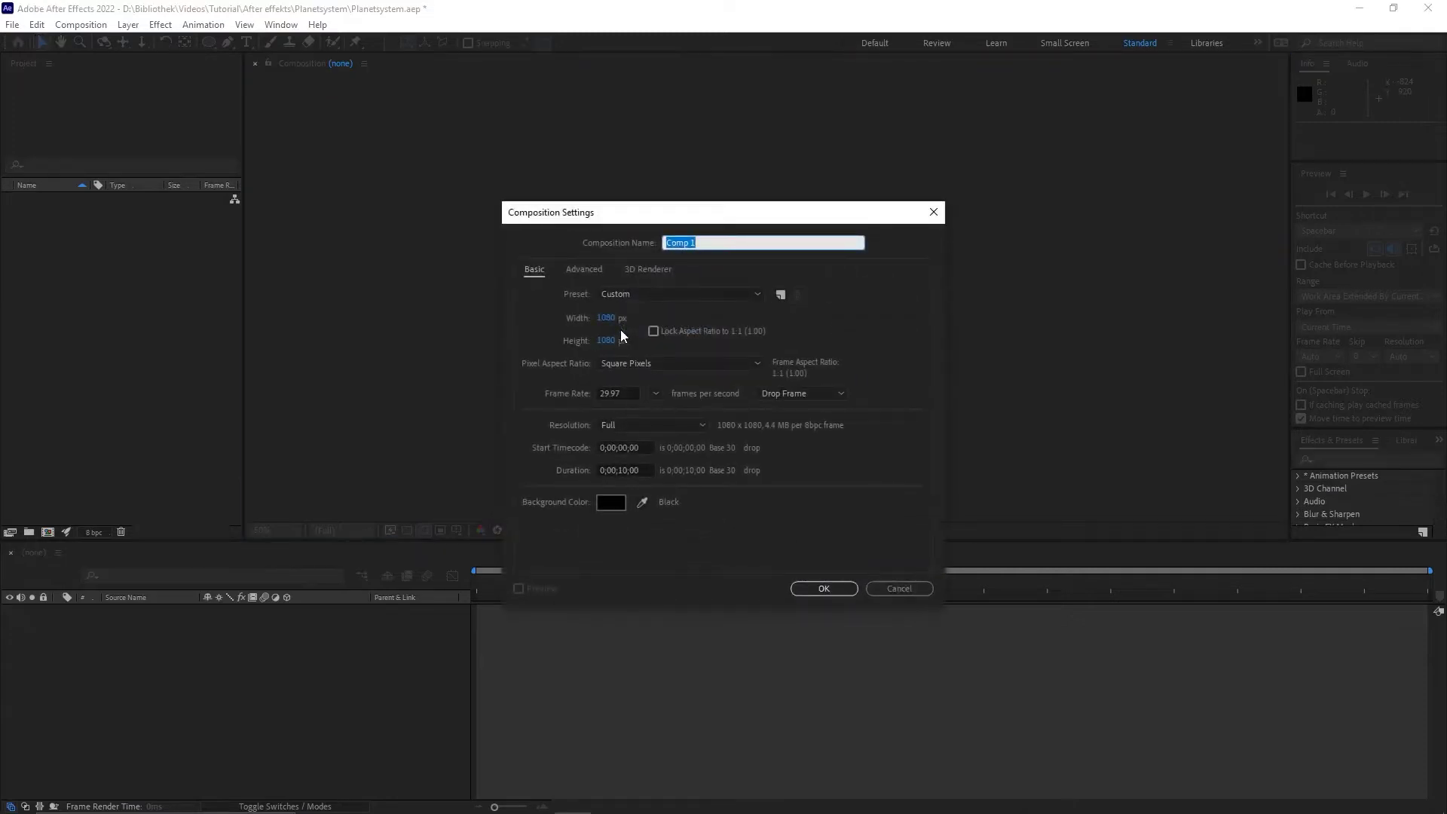
pyautogui.write('Planetsystem')
pyautogui.click(822, 582)
# Add a new shape layer from the timeline's New menu and rename it Planet
pyautogui.rightClick(282, 710)
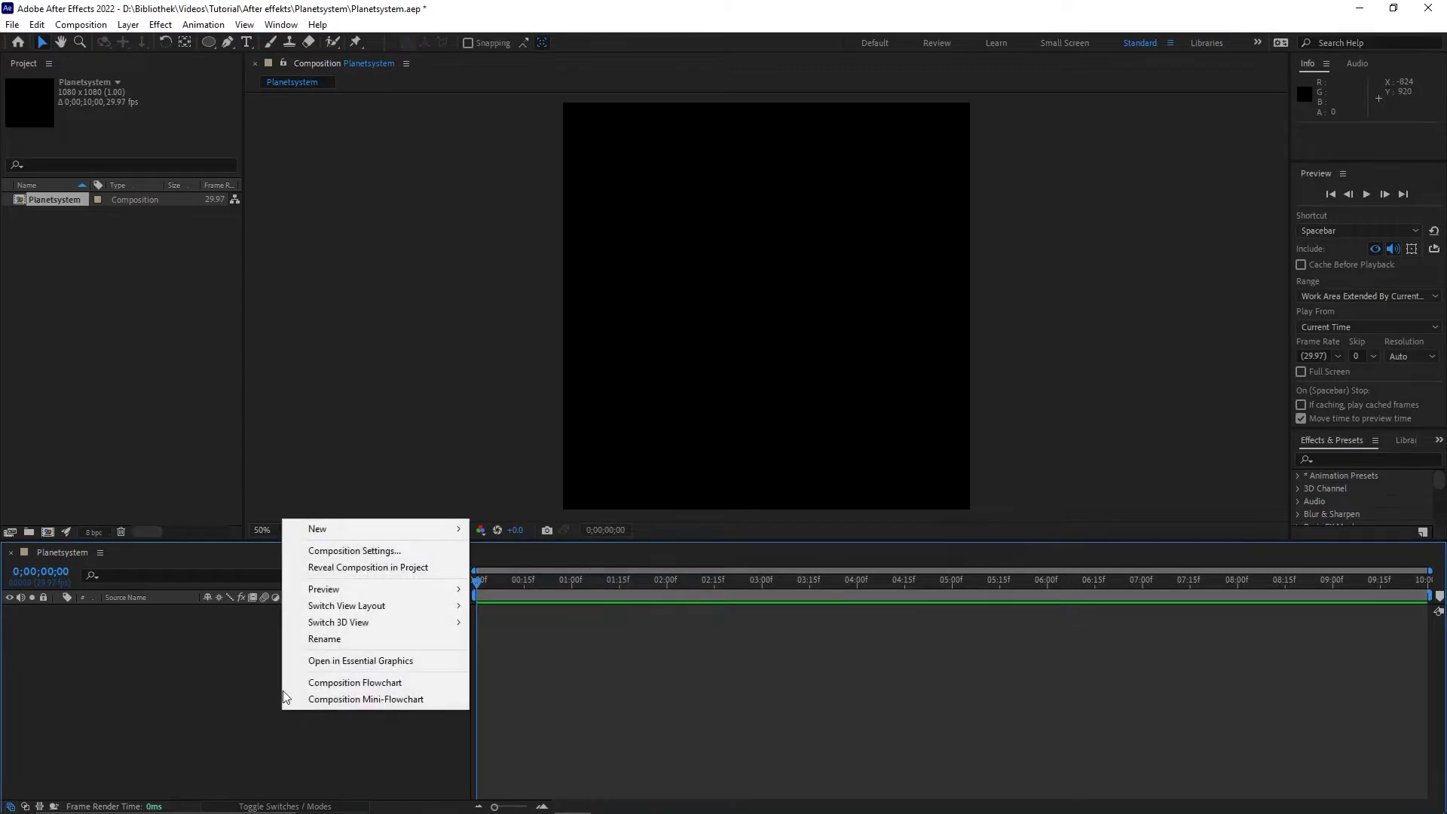
pyautogui.moveTo(328, 531)
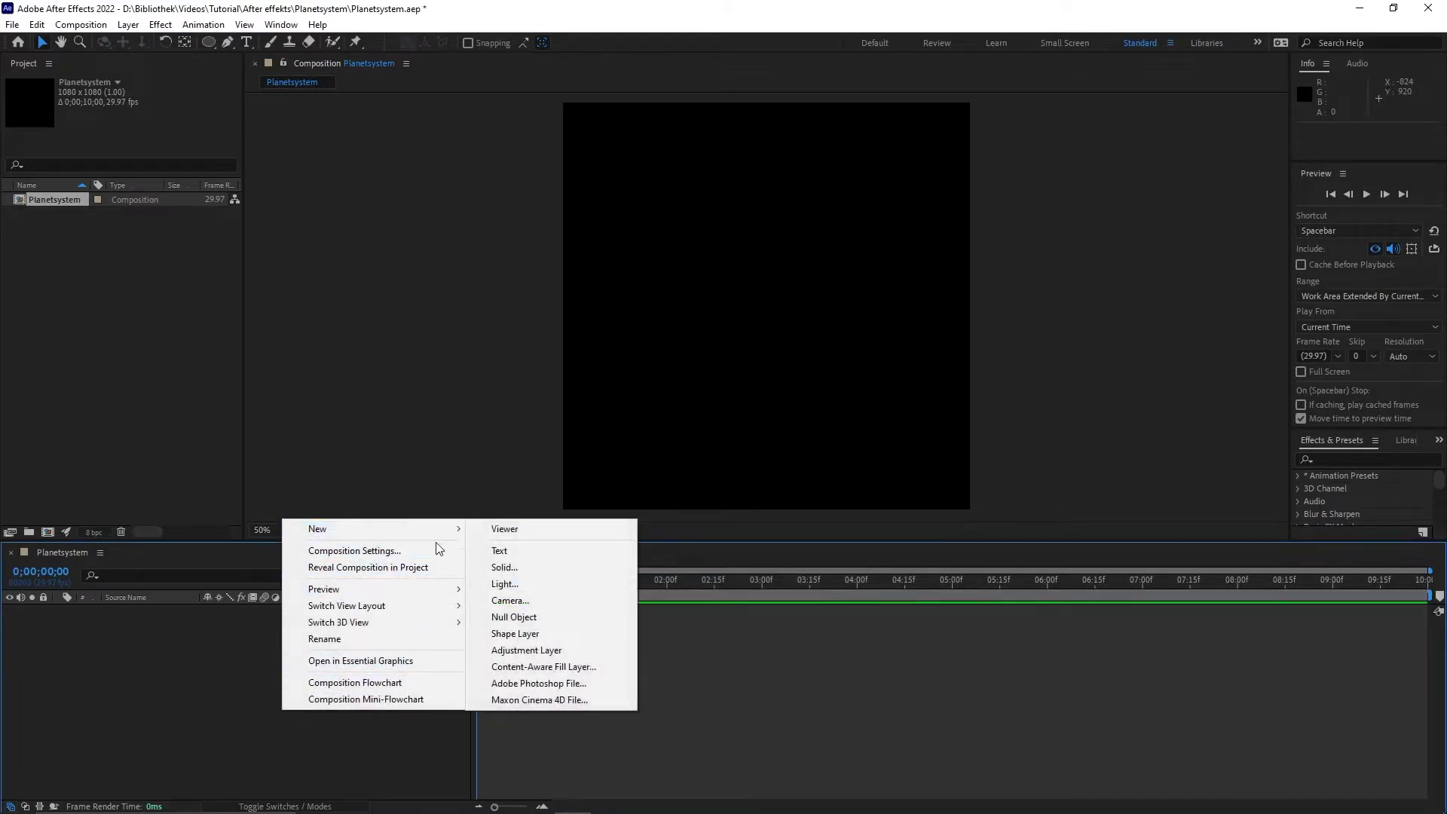
pyautogui.click(515, 633)
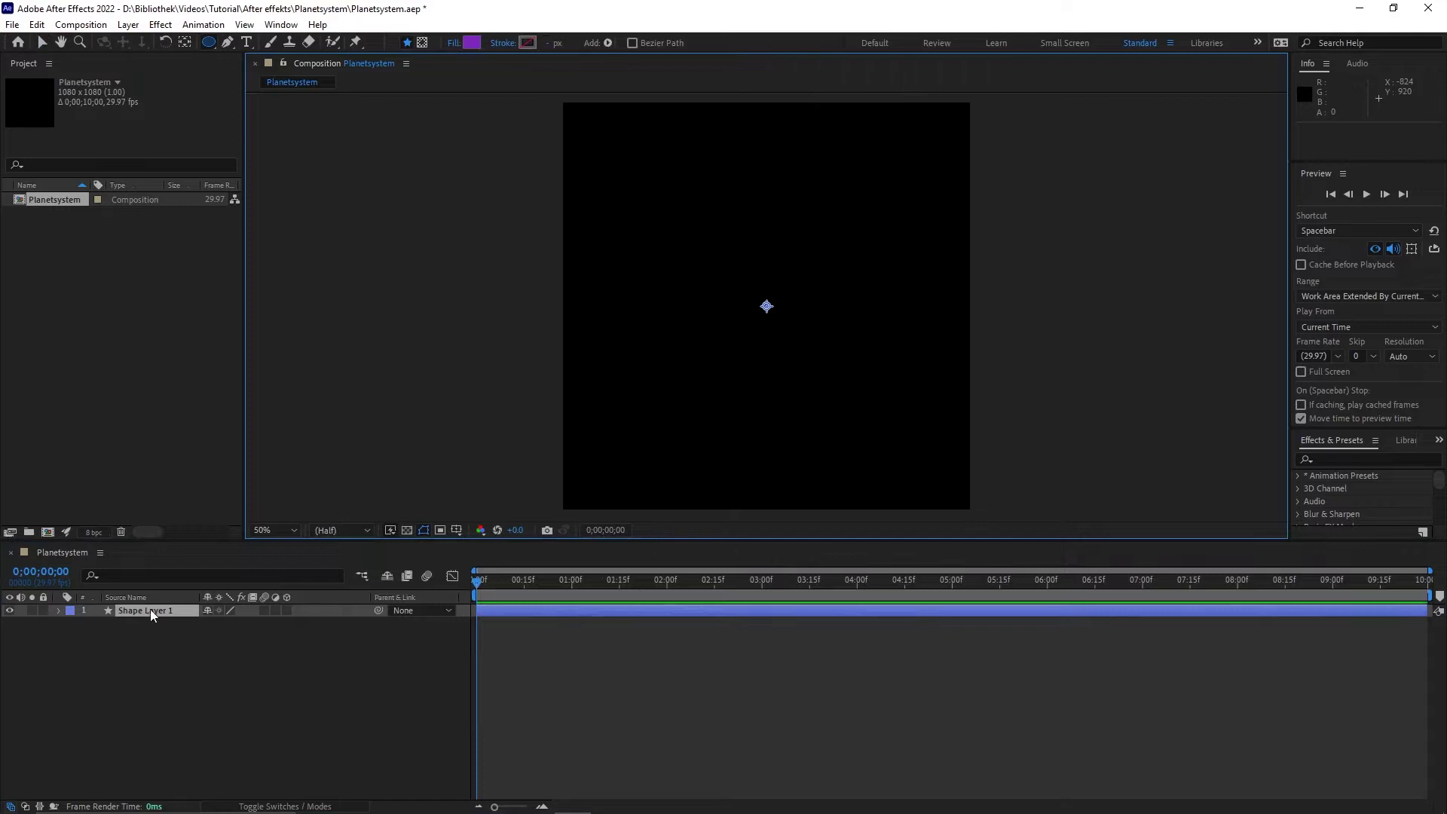
pyautogui.press('Return')
pyautogui.write('Plan')
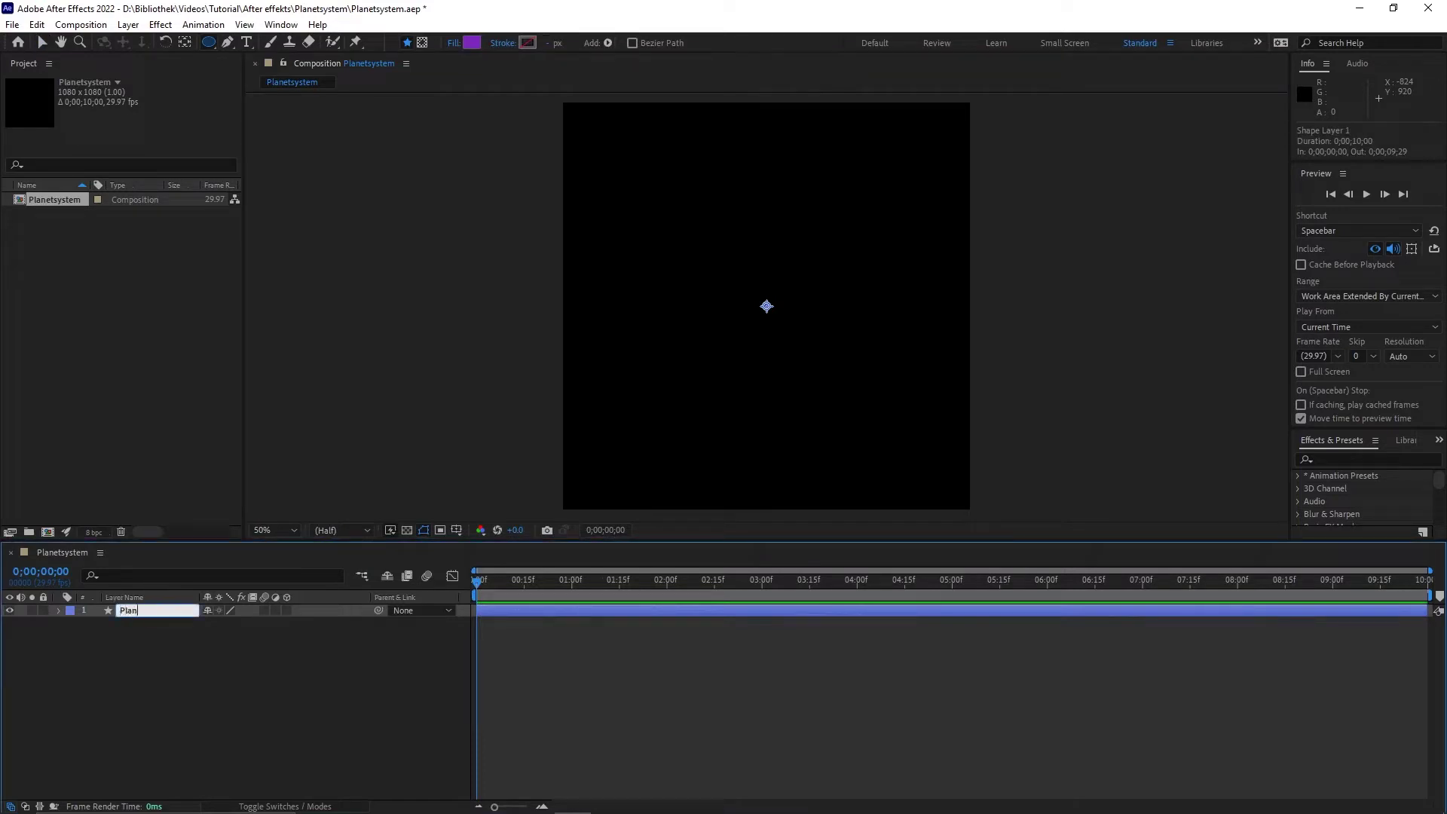
pyautogui.write('et')
pyautogui.press('Return')
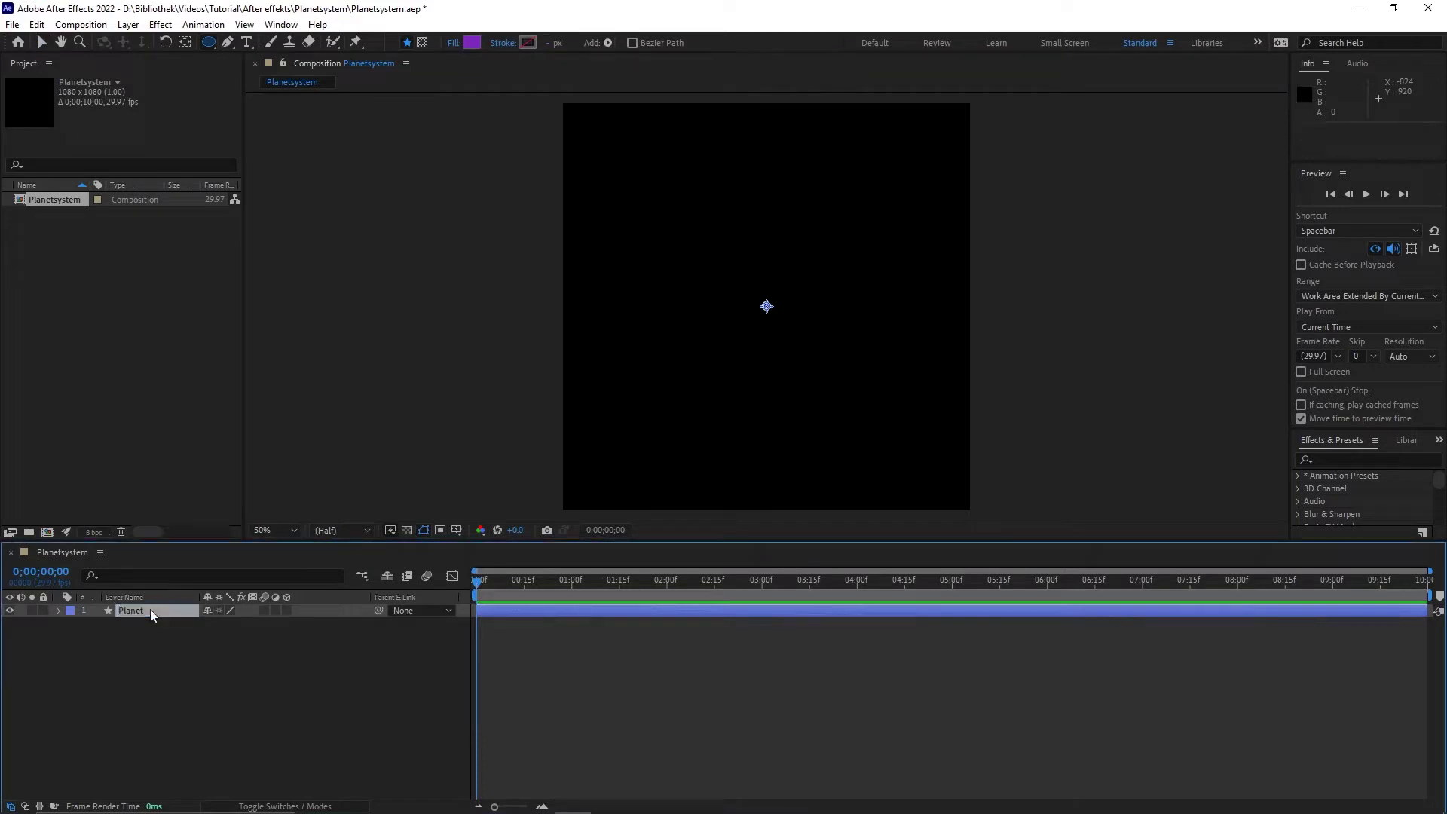
# Add a composition-sized ellipse to Planet and change its fill from purple to brown (#936627)
pyautogui.doubleClick(208, 44)
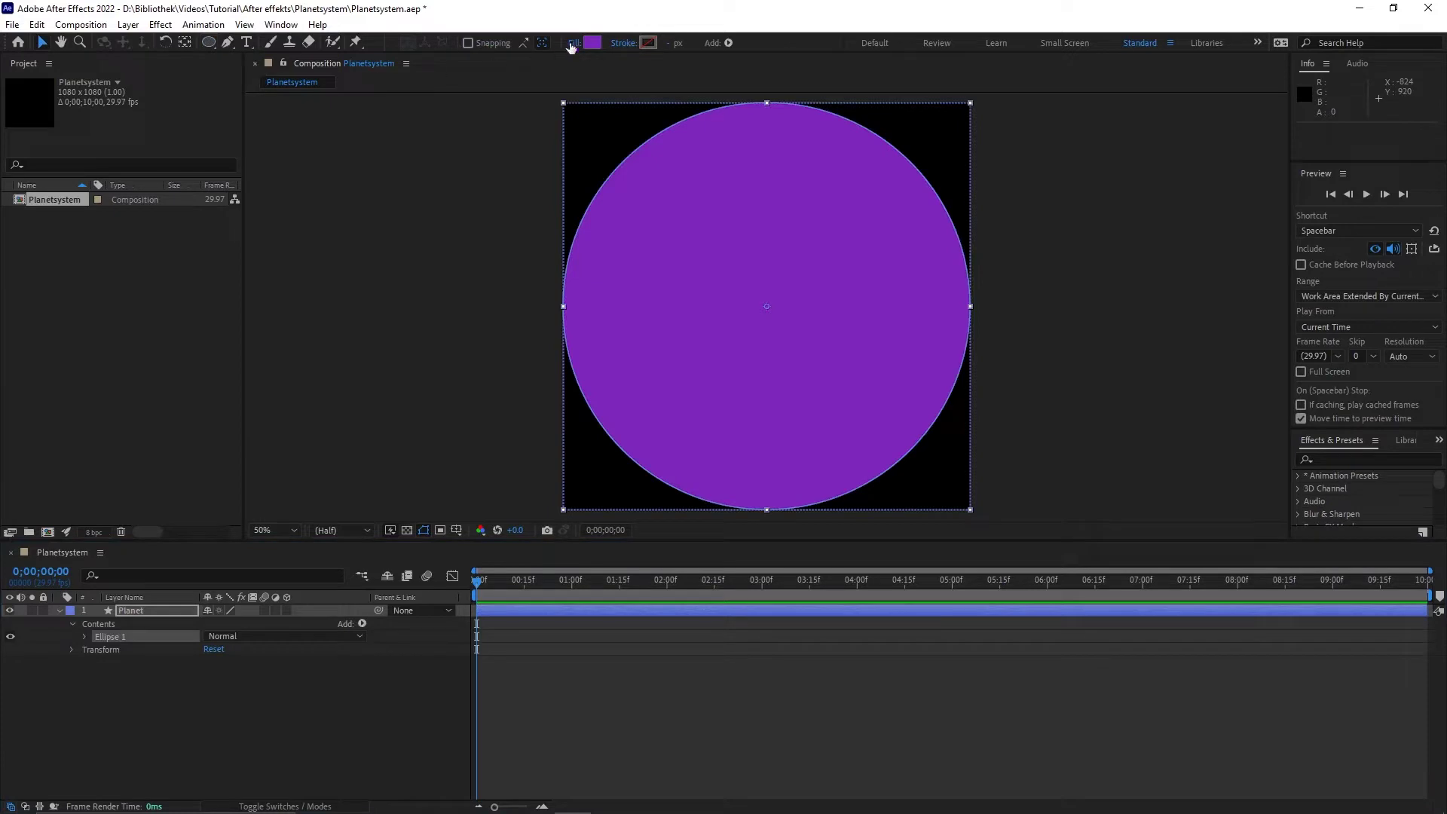
pyautogui.click(592, 42)
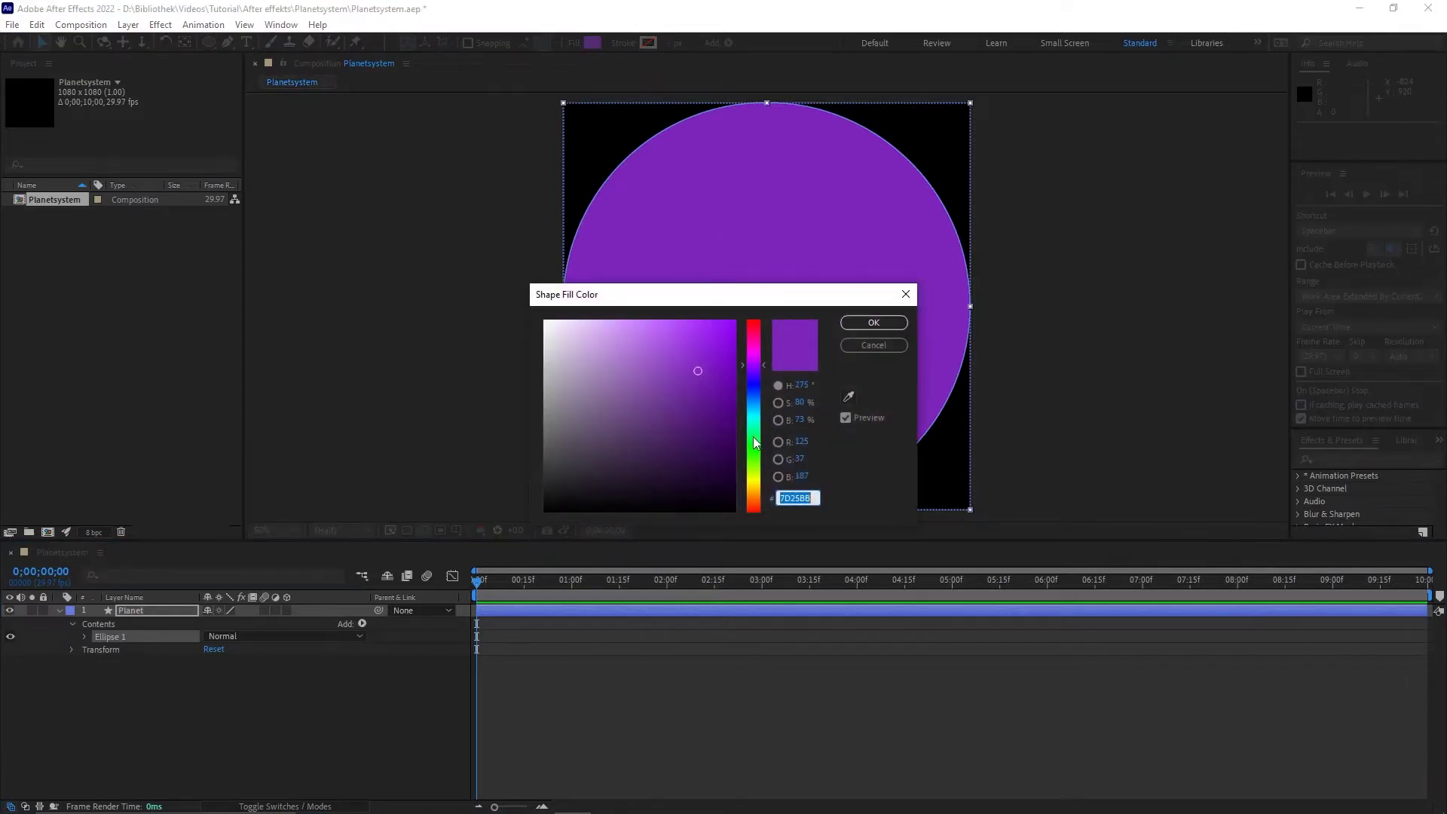
pyautogui.moveTo(753, 437); pyautogui.dragTo(758, 493)
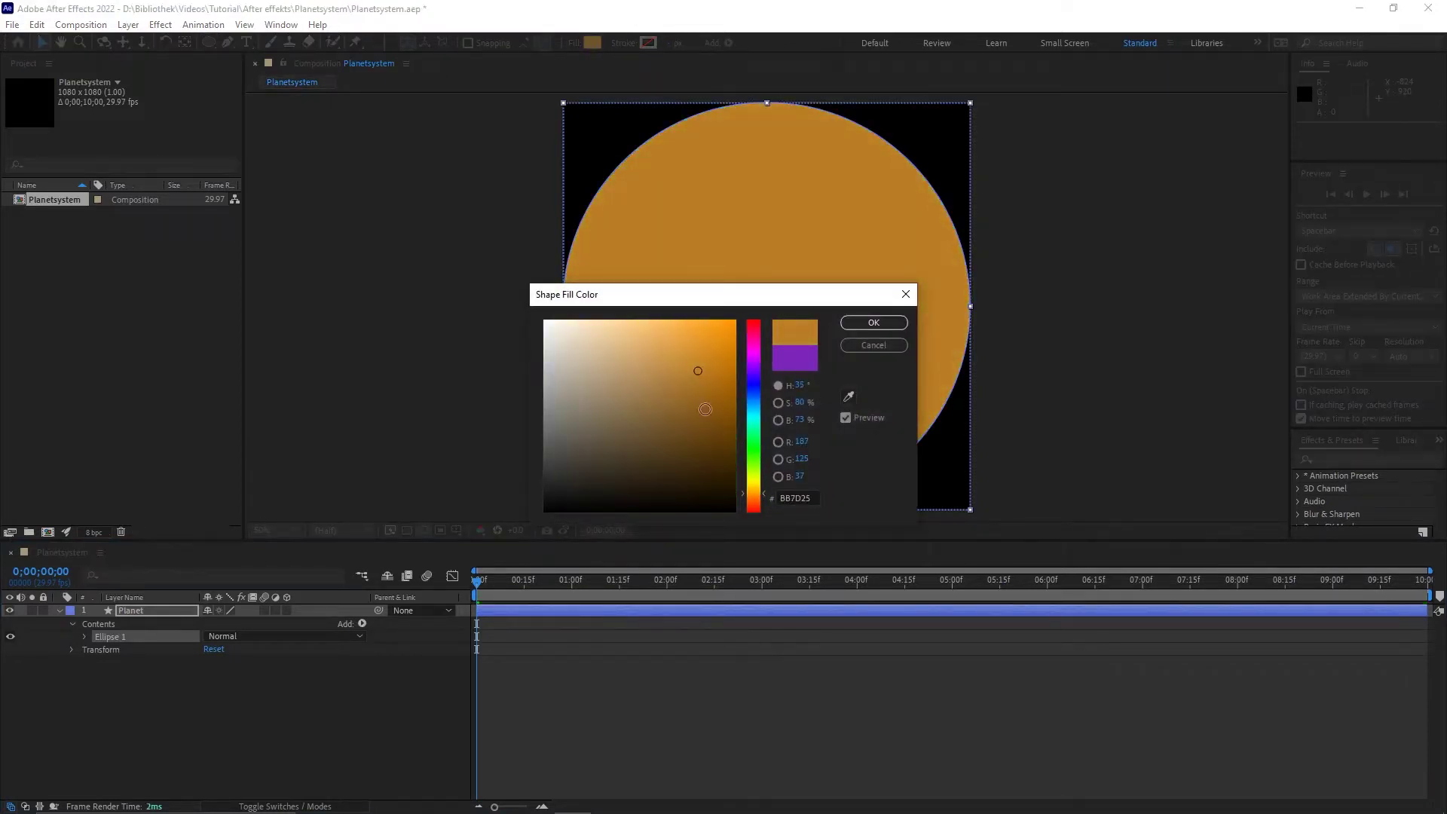
pyautogui.moveTo(705, 409)
pyautogui.mouseDown()
pyautogui.moveTo(710, 336)
pyautogui.moveTo(704, 372)
pyautogui.moveTo(662, 377)
pyautogui.moveTo(684, 399)
pyautogui.mouseUp()
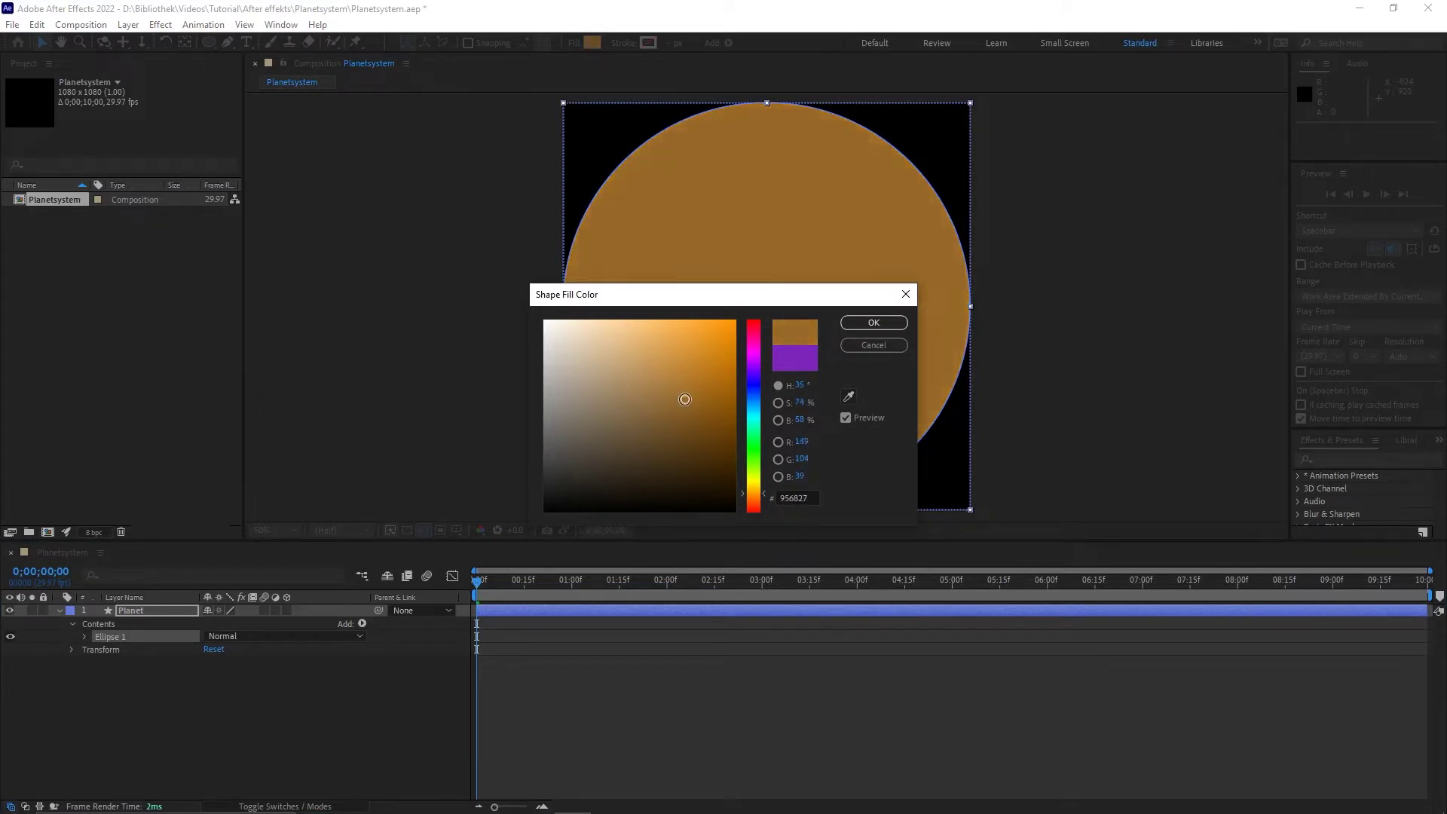
pyautogui.click(846, 322)
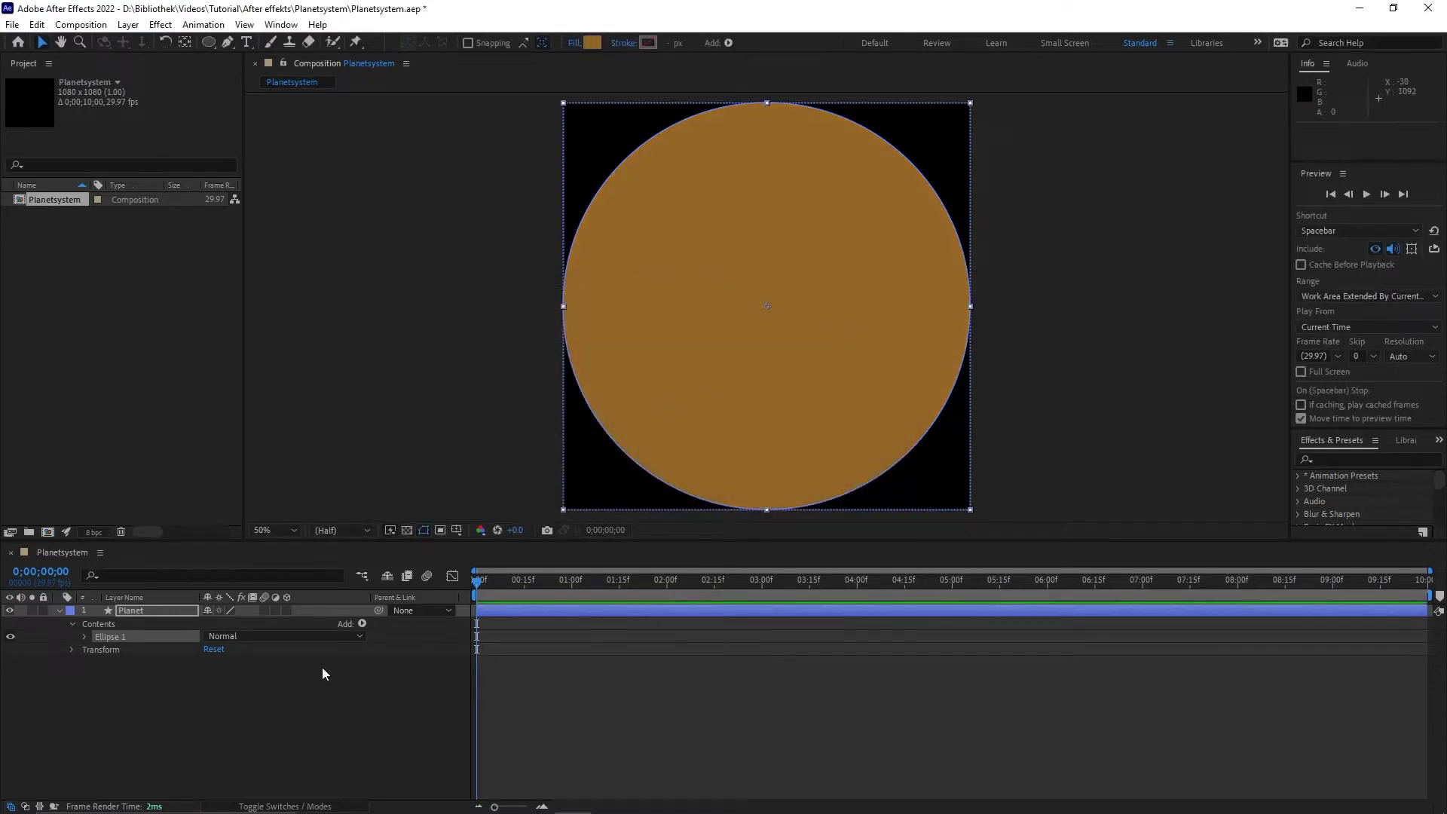
# With Tool Creates Mask on, add a layer-sized elliptical Mask 1 to Planet
pyautogui.click(208, 41)
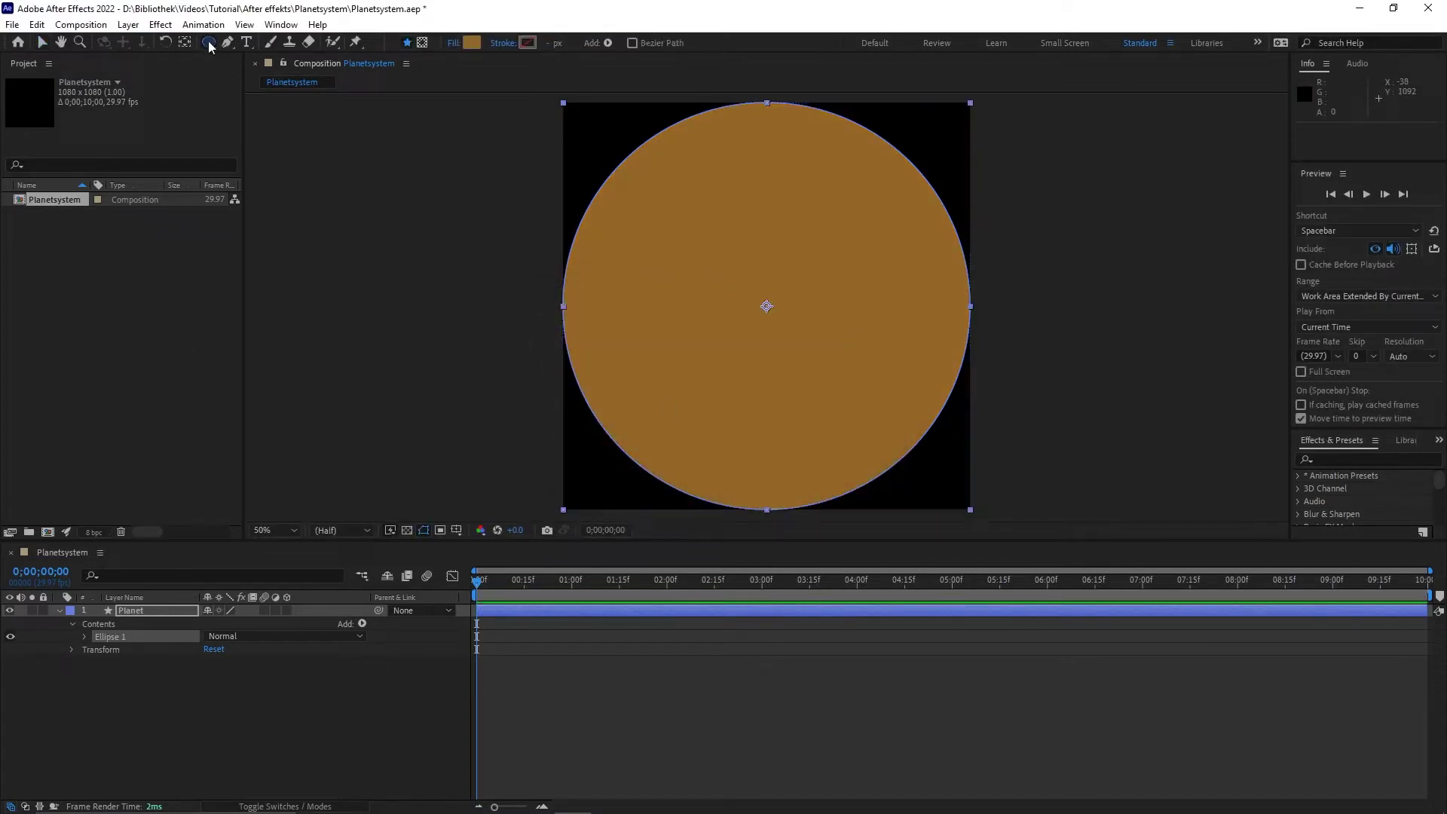
pyautogui.click(425, 42)
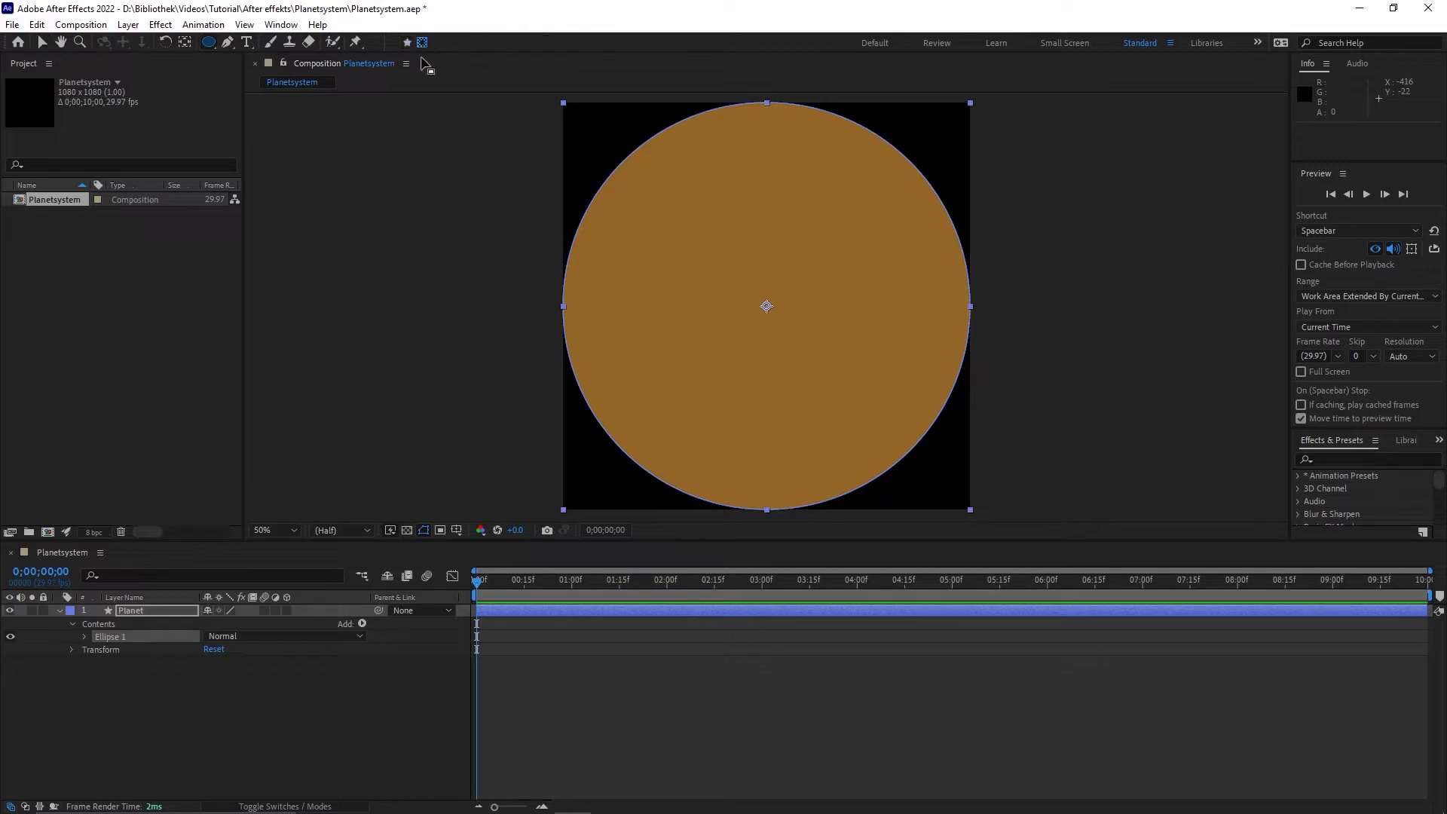
pyautogui.doubleClick(210, 43)
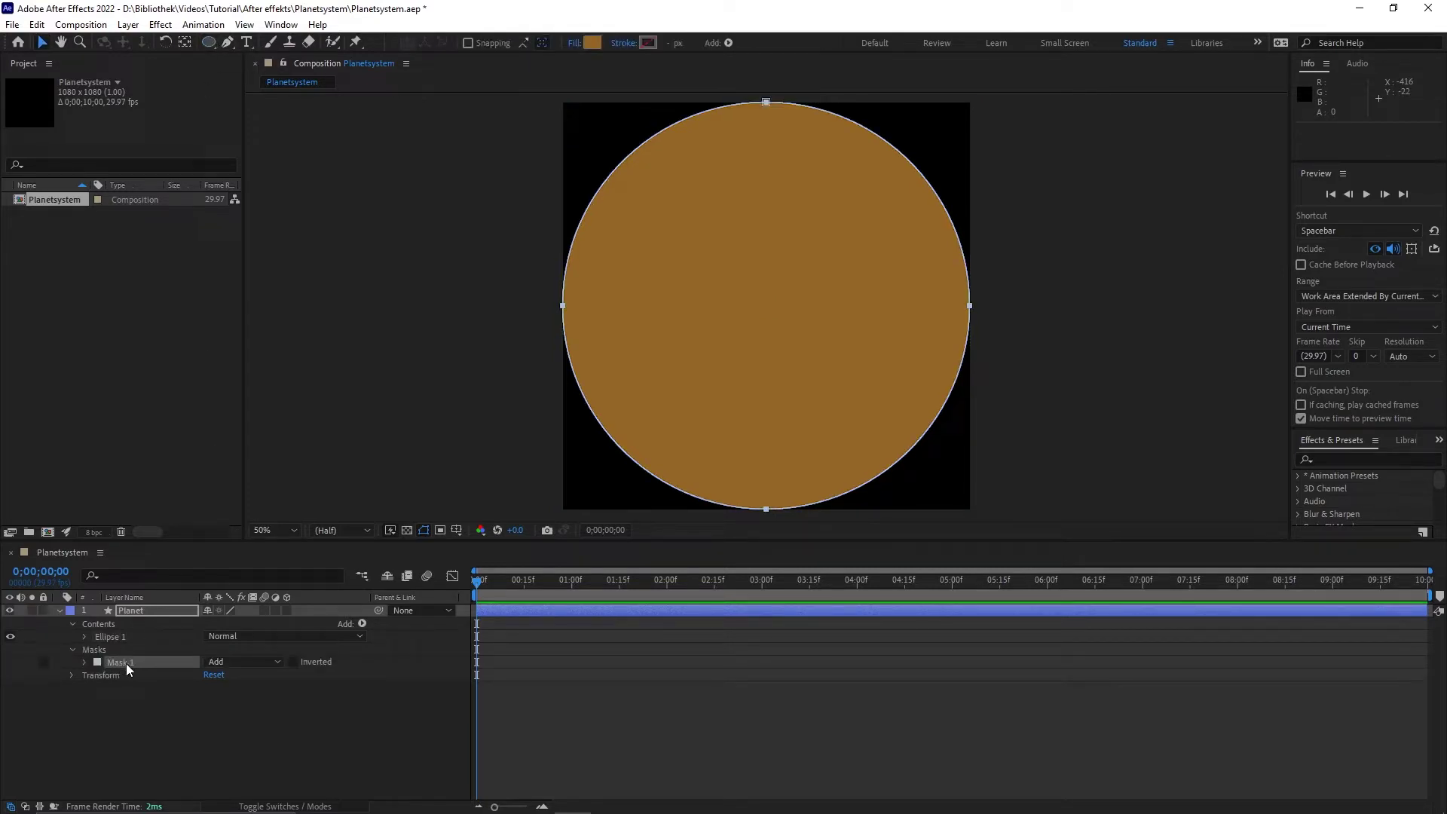
# Draw a horizontal Pen shape path straight across the planet circle
pyautogui.click(226, 43)
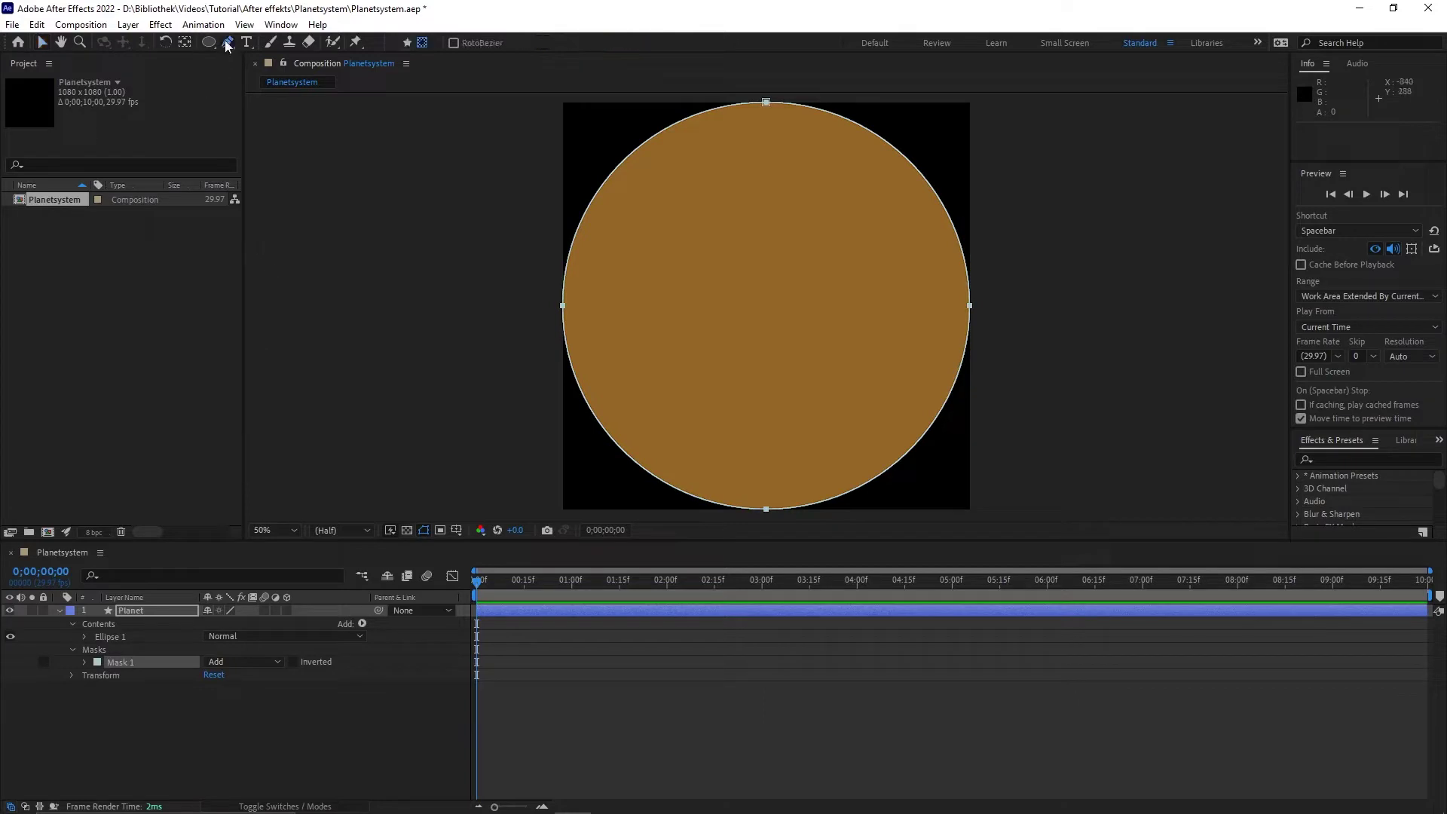
pyautogui.click(406, 43)
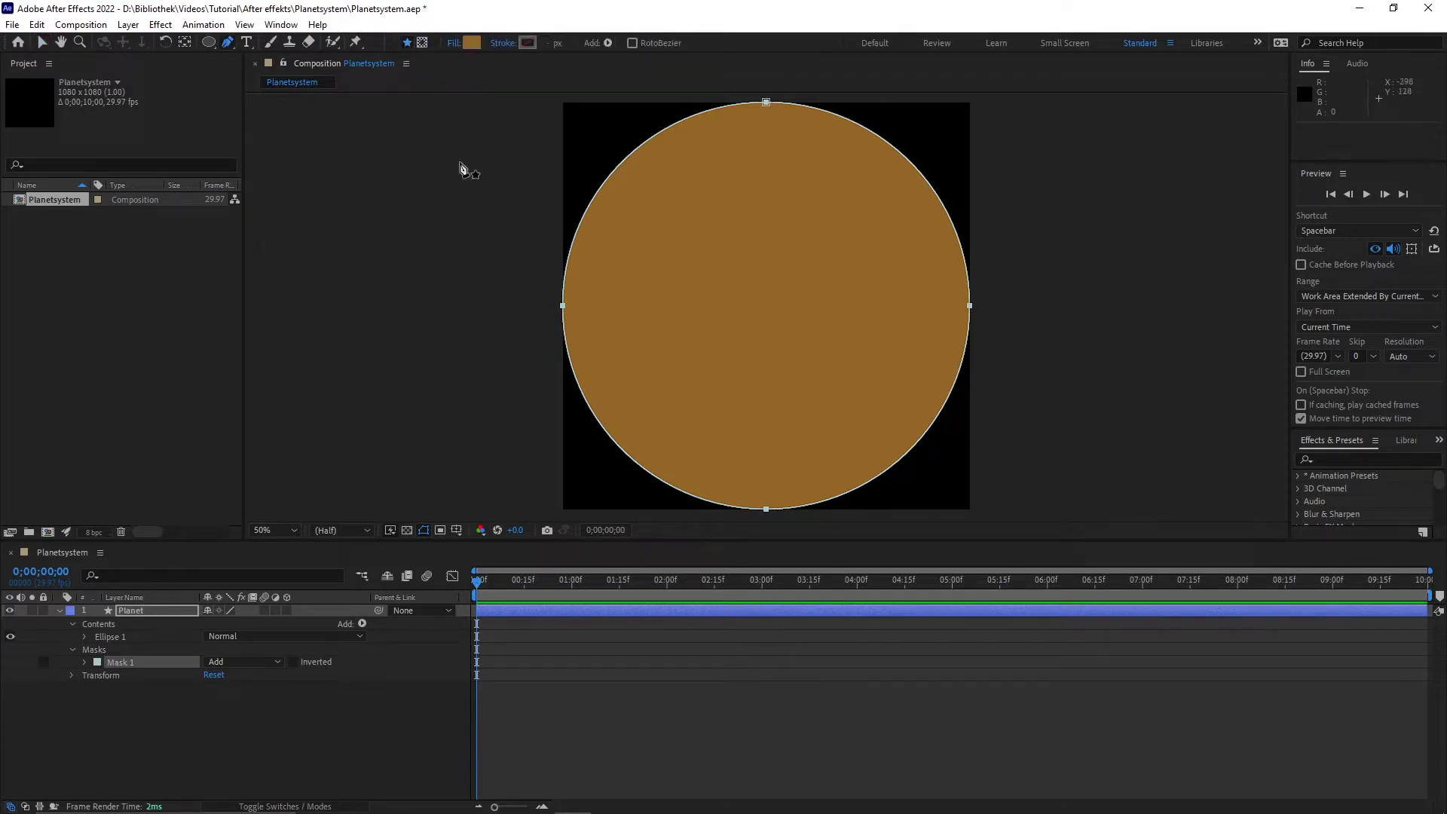
pyautogui.press('shift')
pyautogui.keyDown('shift'); pyautogui.click(516, 306); pyautogui.keyUp('shift')
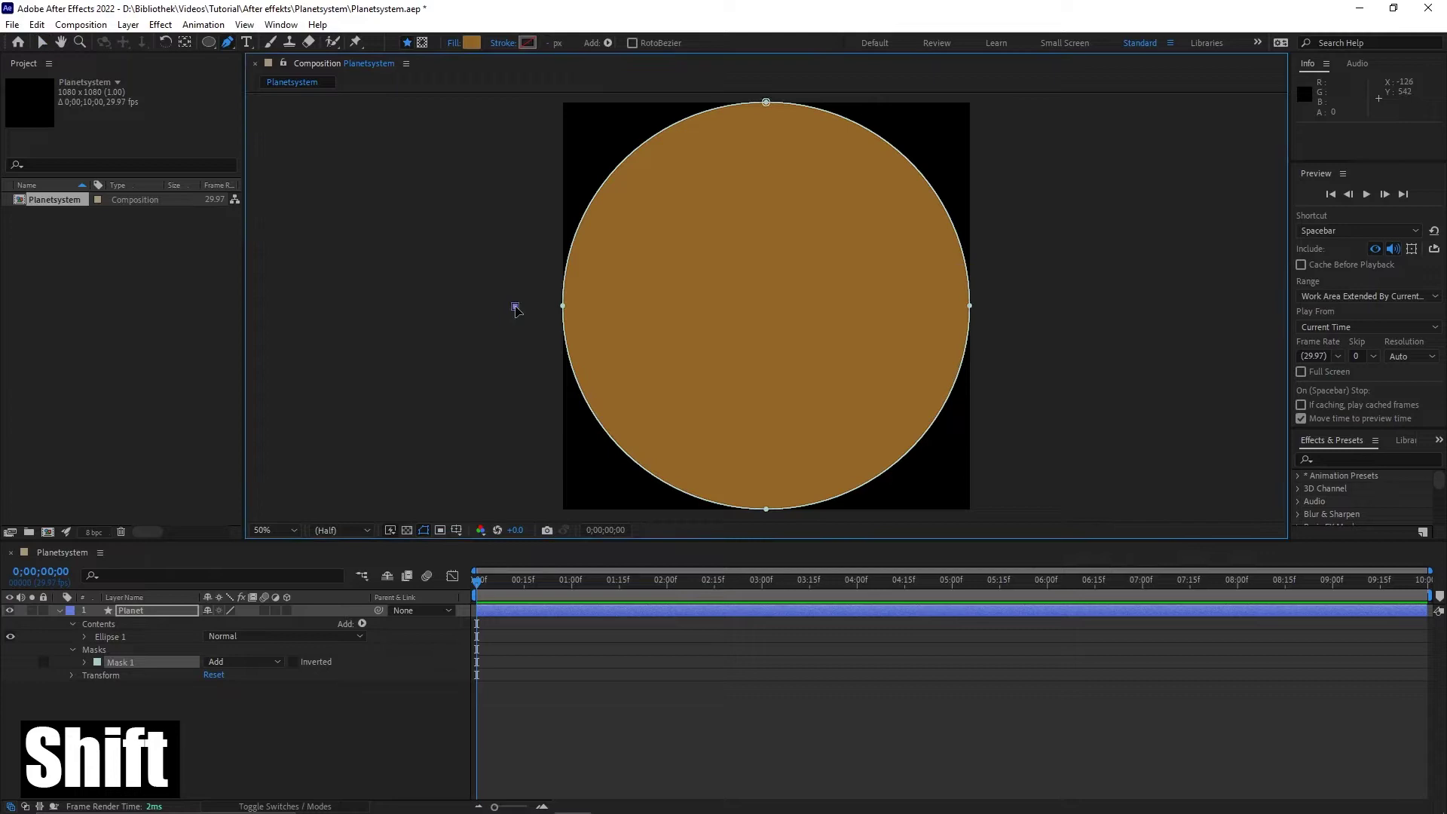
pyautogui.keyDown('shift'); pyautogui.click(1022, 307); pyautogui.keyUp('shift')
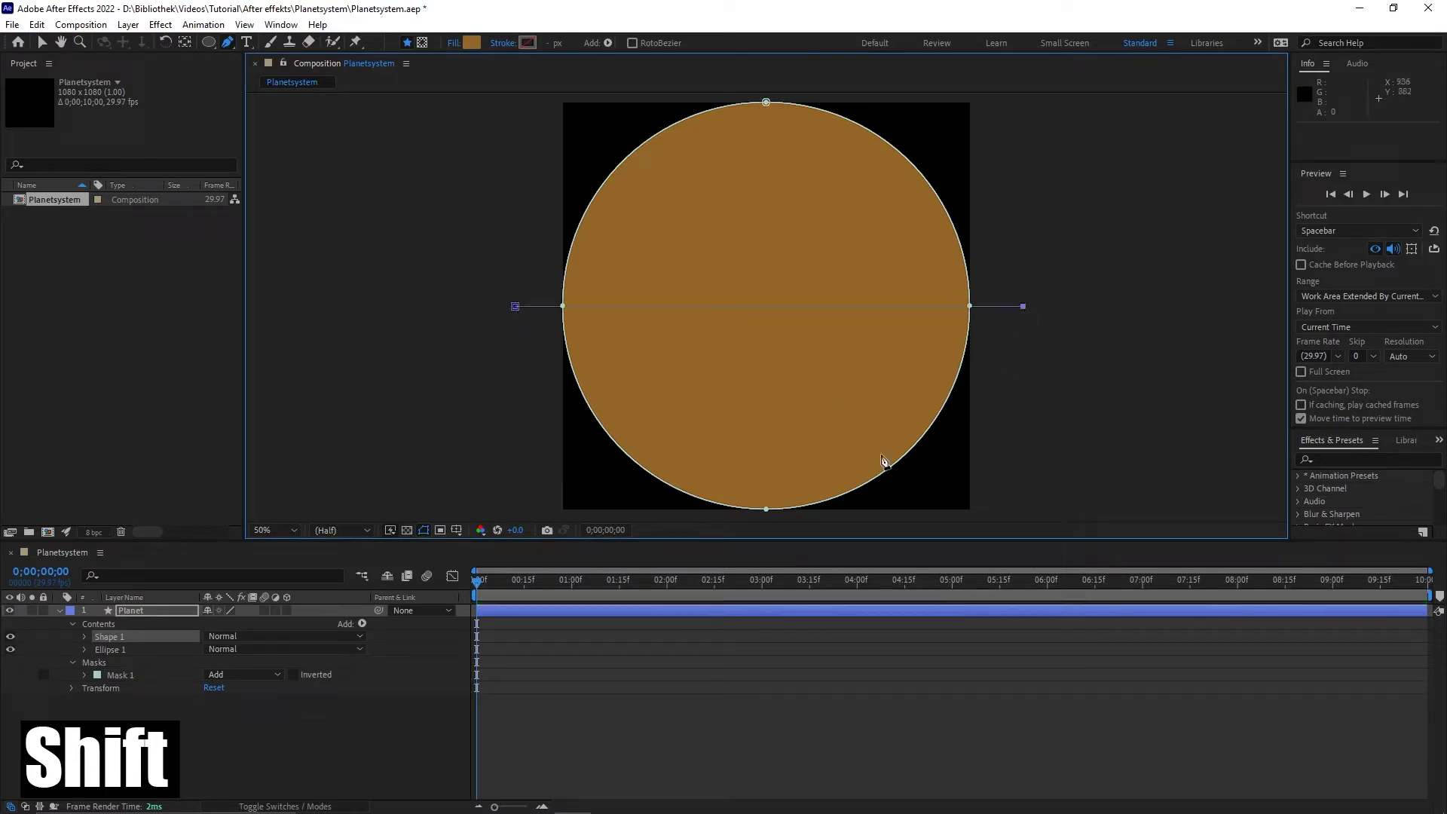
# Give the path no fill and a solid-colour stroke
pyautogui.click(453, 43)
pyautogui.click(646, 372)
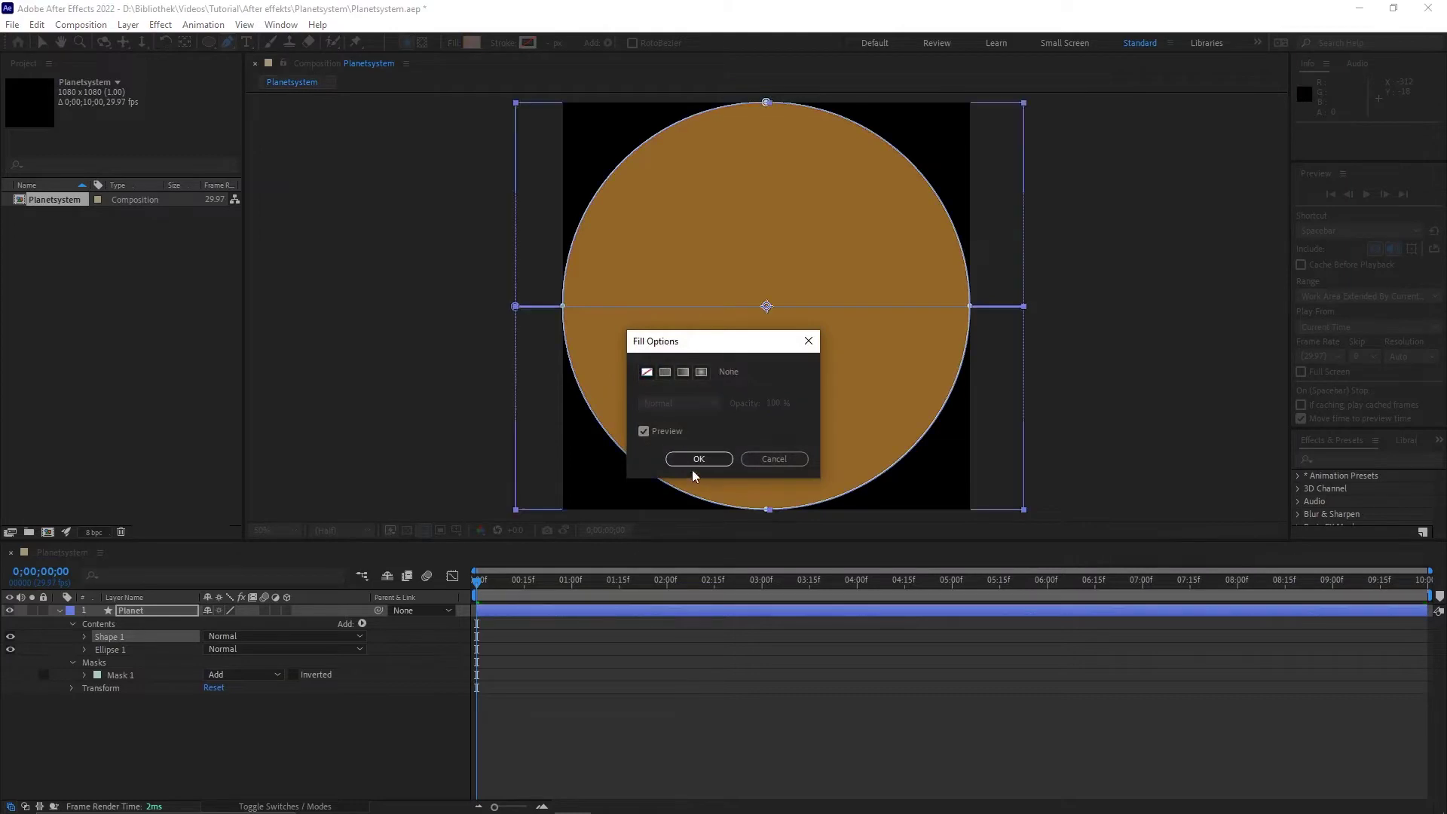
pyautogui.click(698, 459)
pyautogui.click(503, 43)
pyautogui.click(665, 372)
pyautogui.press('Return')
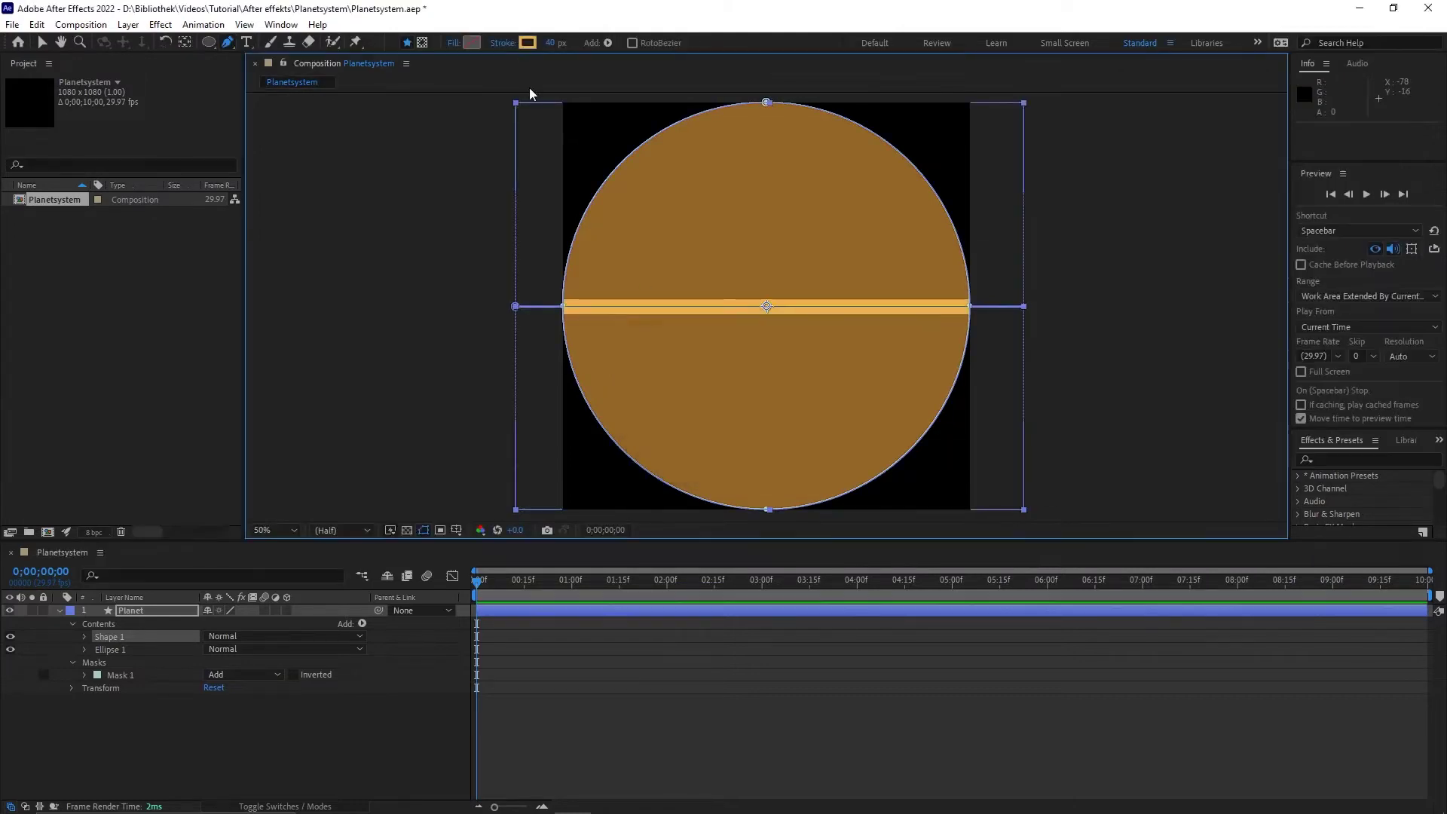
# Make the stroke pale tan (#AB8A56) with a width of 100 px
pyautogui.click(527, 43)
pyautogui.click(682, 349)
pyautogui.moveTo(691, 301); pyautogui.dragTo(392, 288)
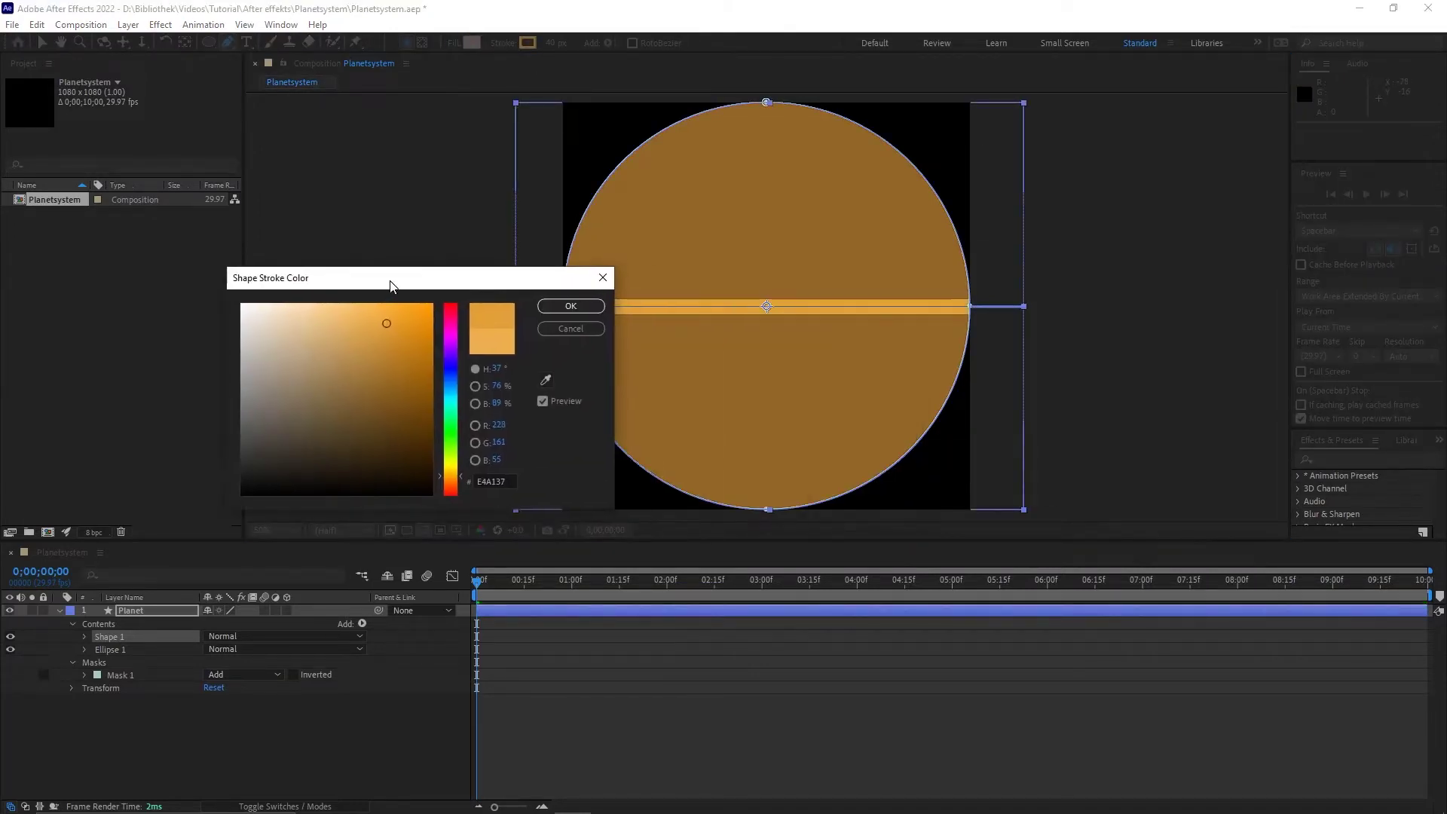
pyautogui.click(386, 349)
pyautogui.click(330, 370)
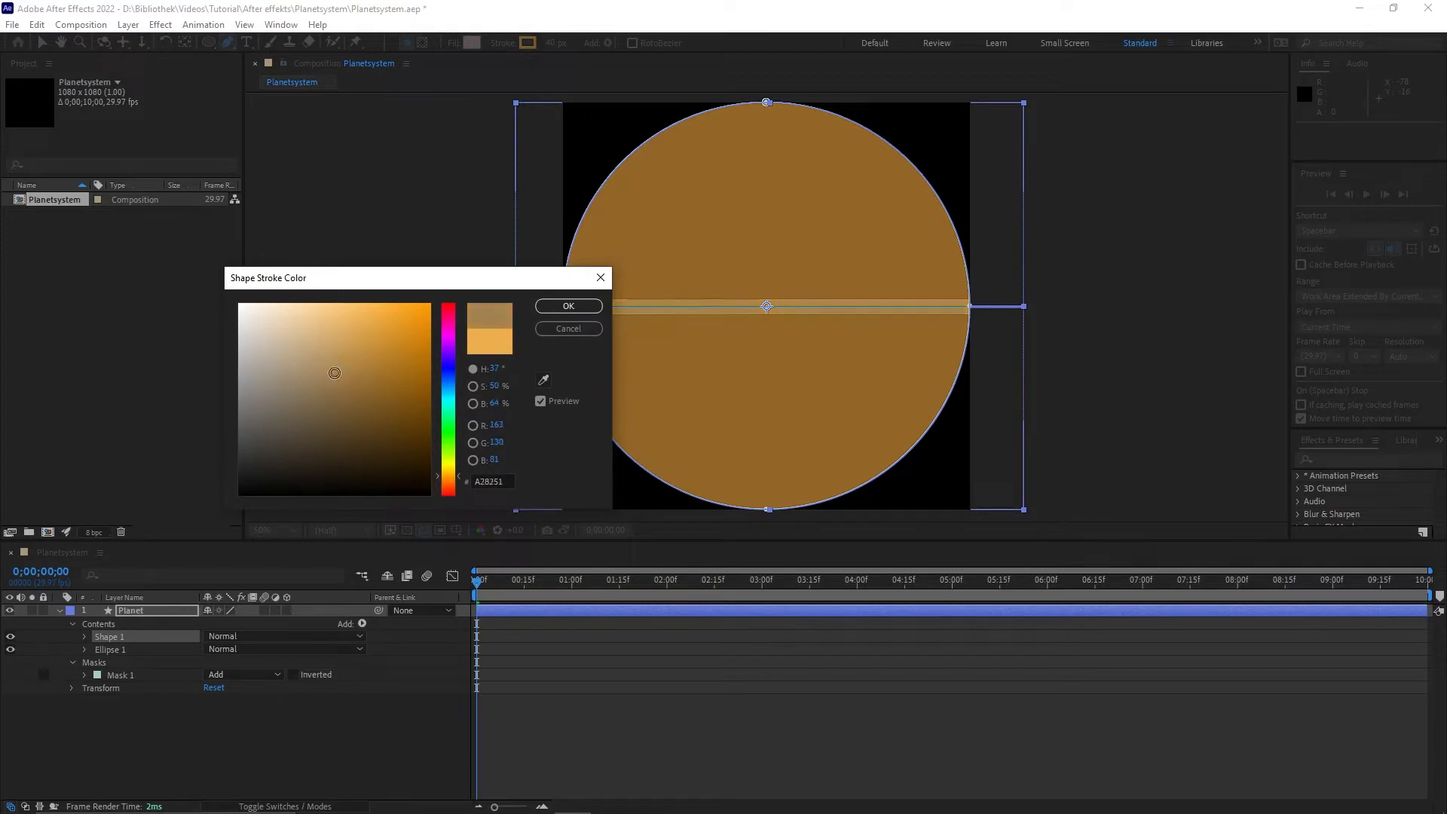
pyautogui.click(568, 305)
pyautogui.moveTo(548, 44); pyautogui.dragTo(568, 47)
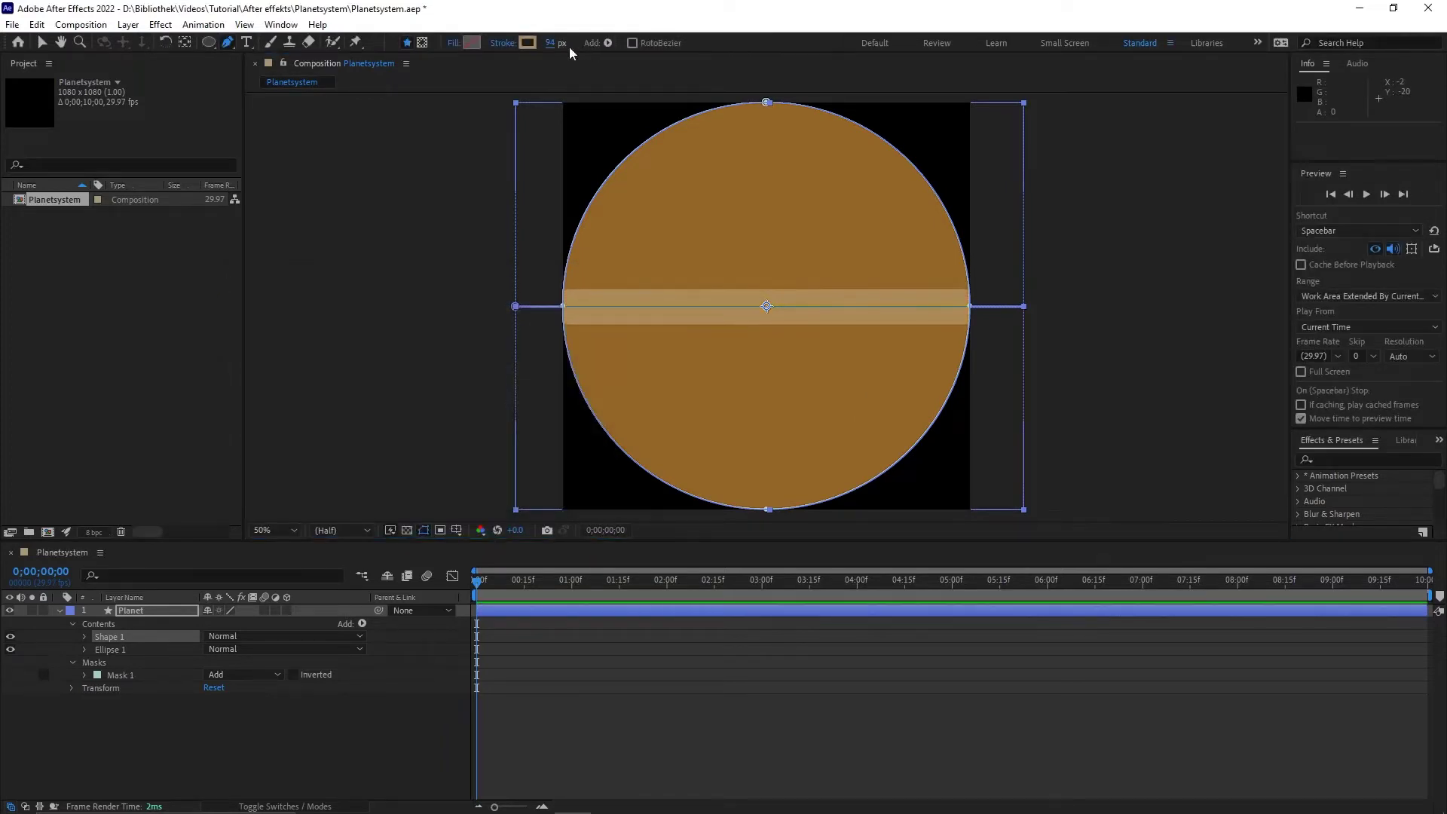
pyautogui.click(551, 44)
pyautogui.write('100')
pyautogui.press('Return')
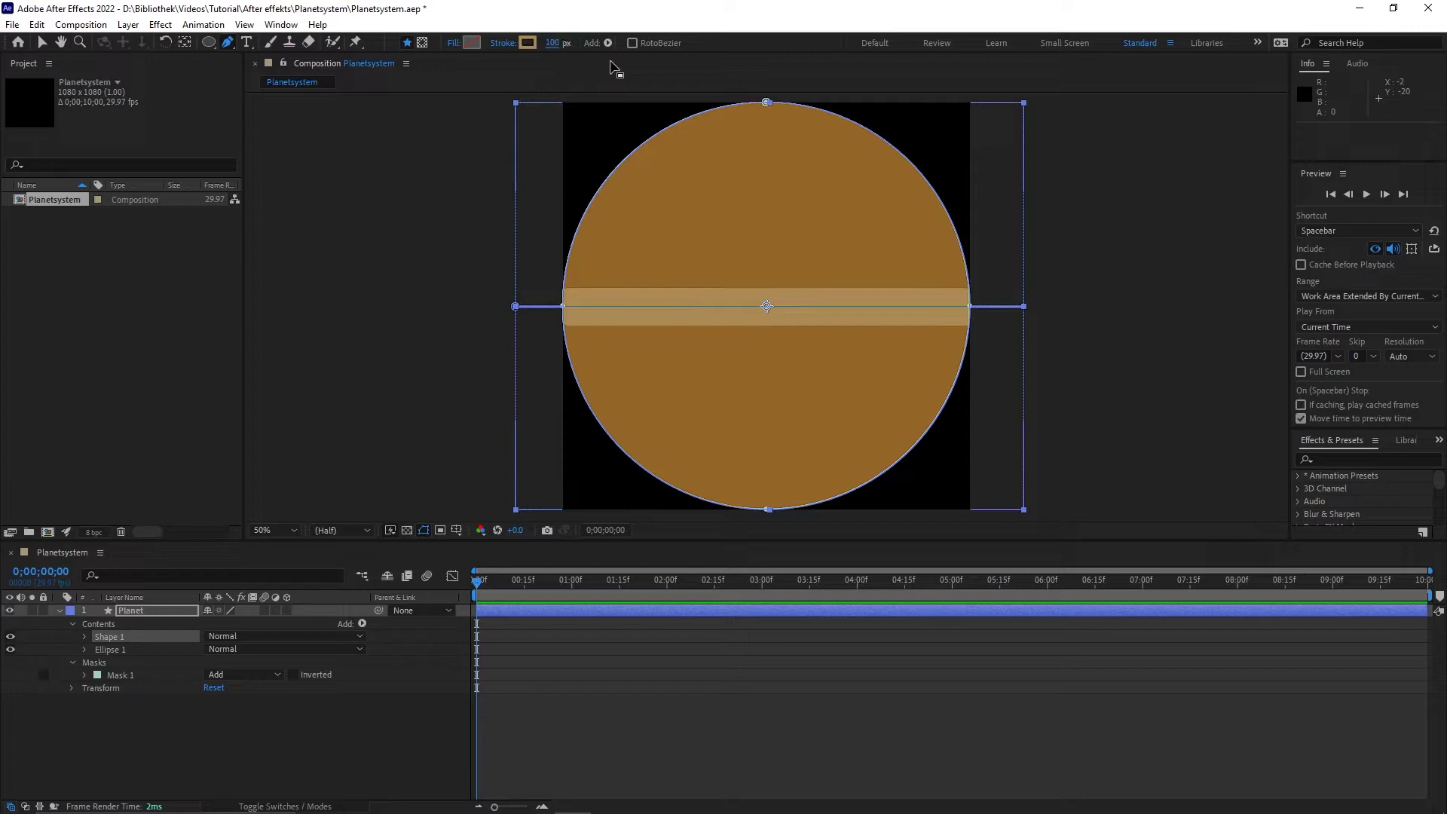
# Add a Repeater to the Planet contents with Transform Position 0, 200
pyautogui.click(244, 617)
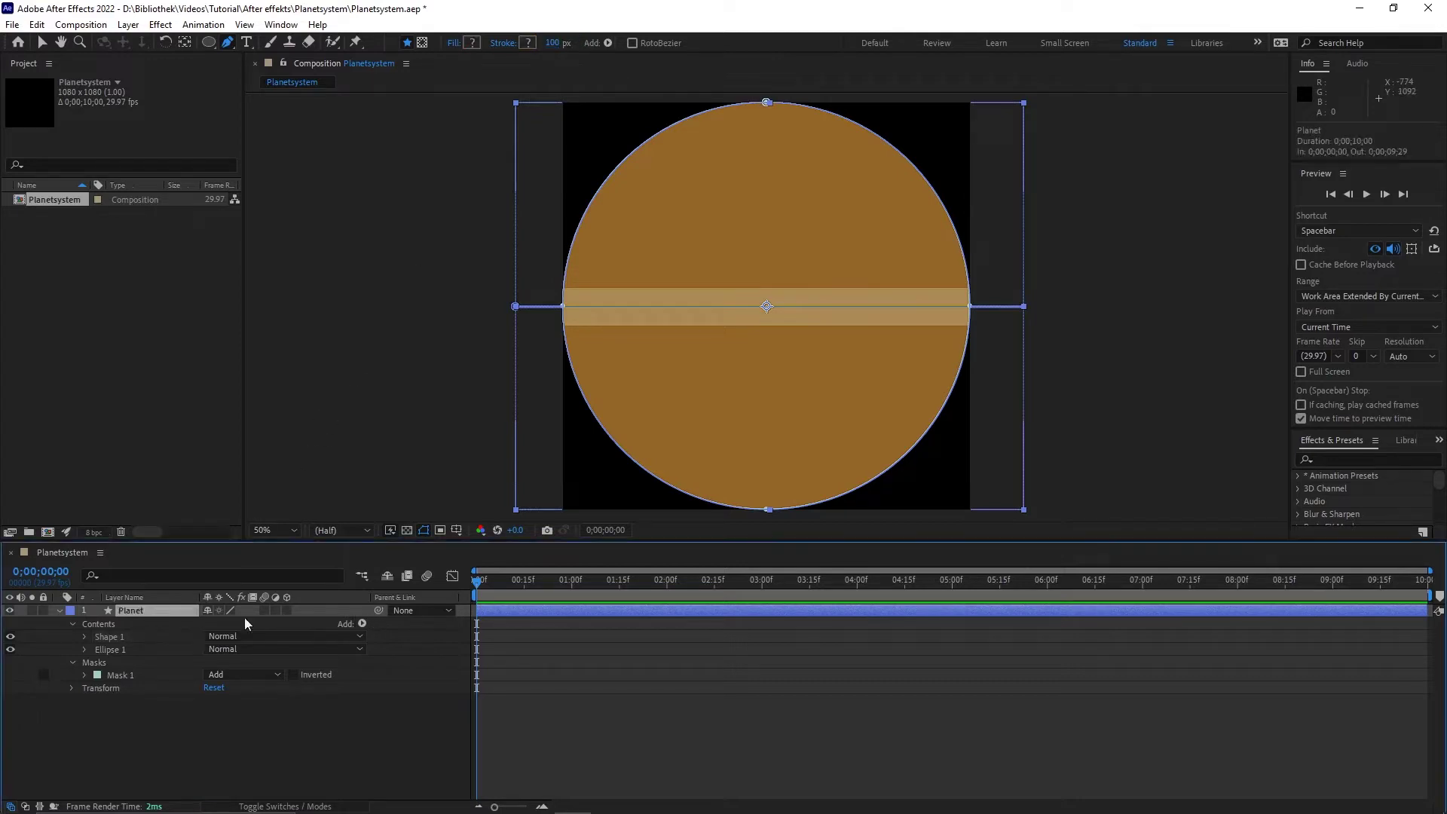
pyautogui.click(362, 624)
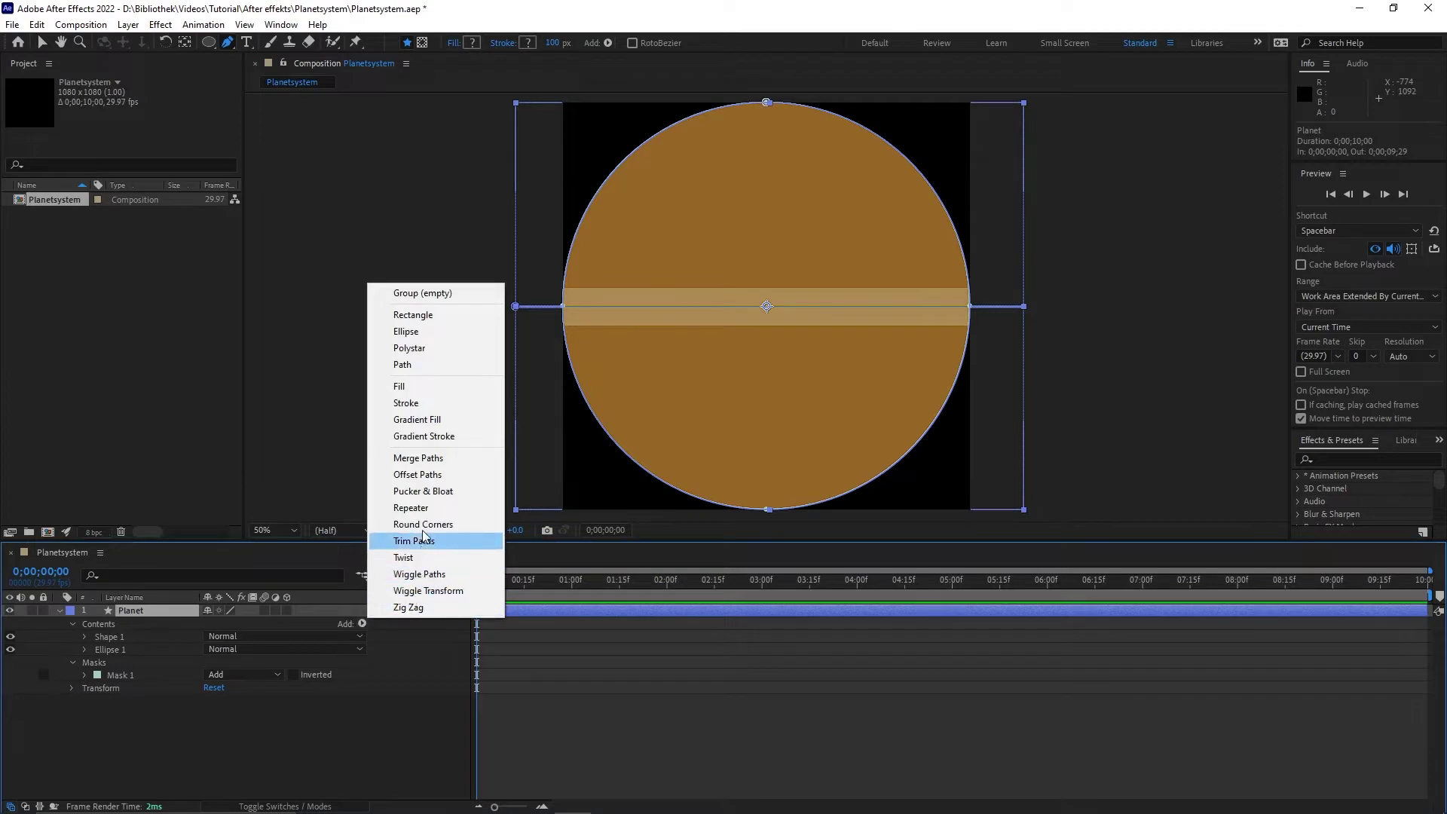
pyautogui.click(414, 508)
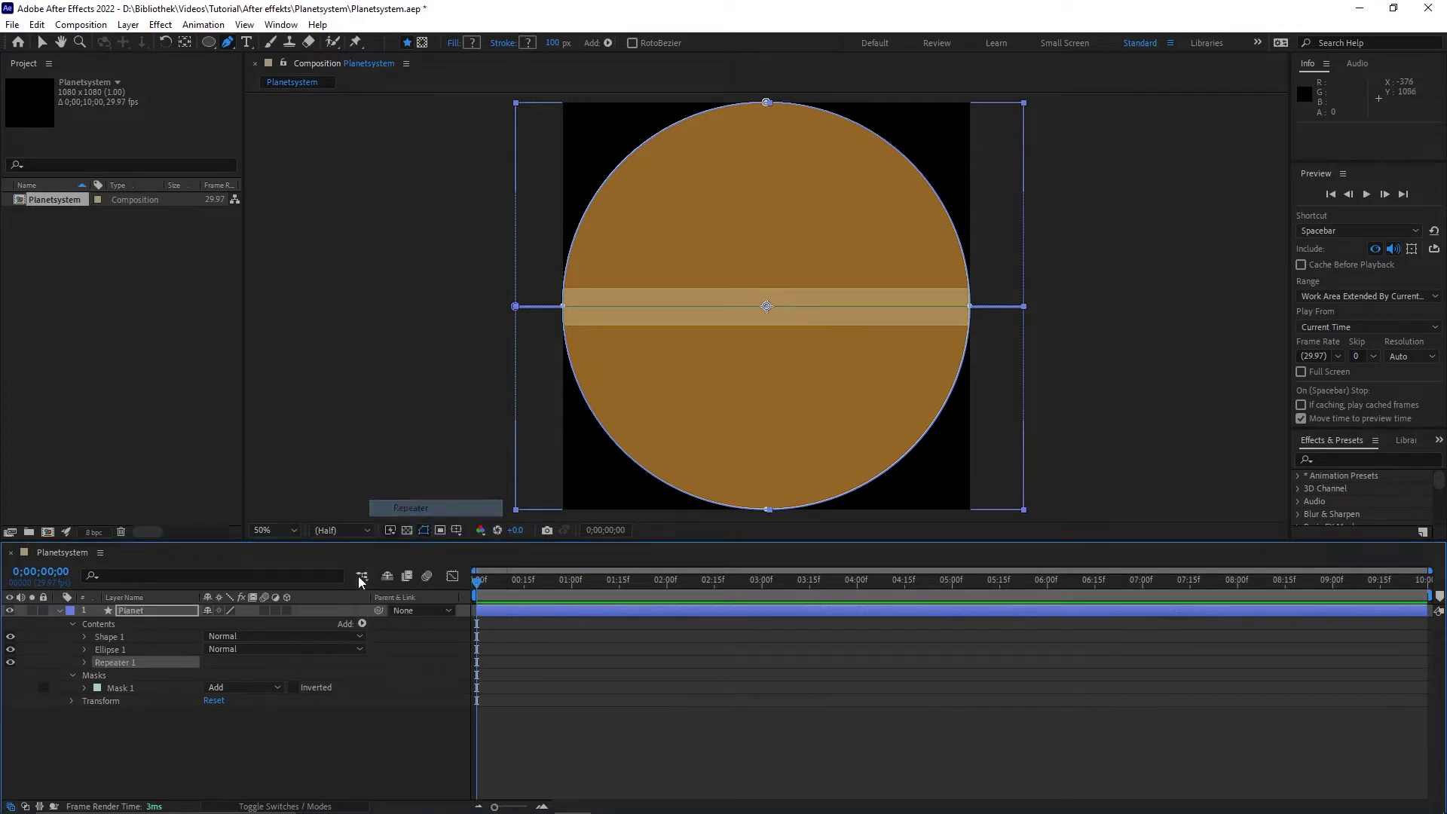
pyautogui.click(83, 661)
pyautogui.click(98, 714)
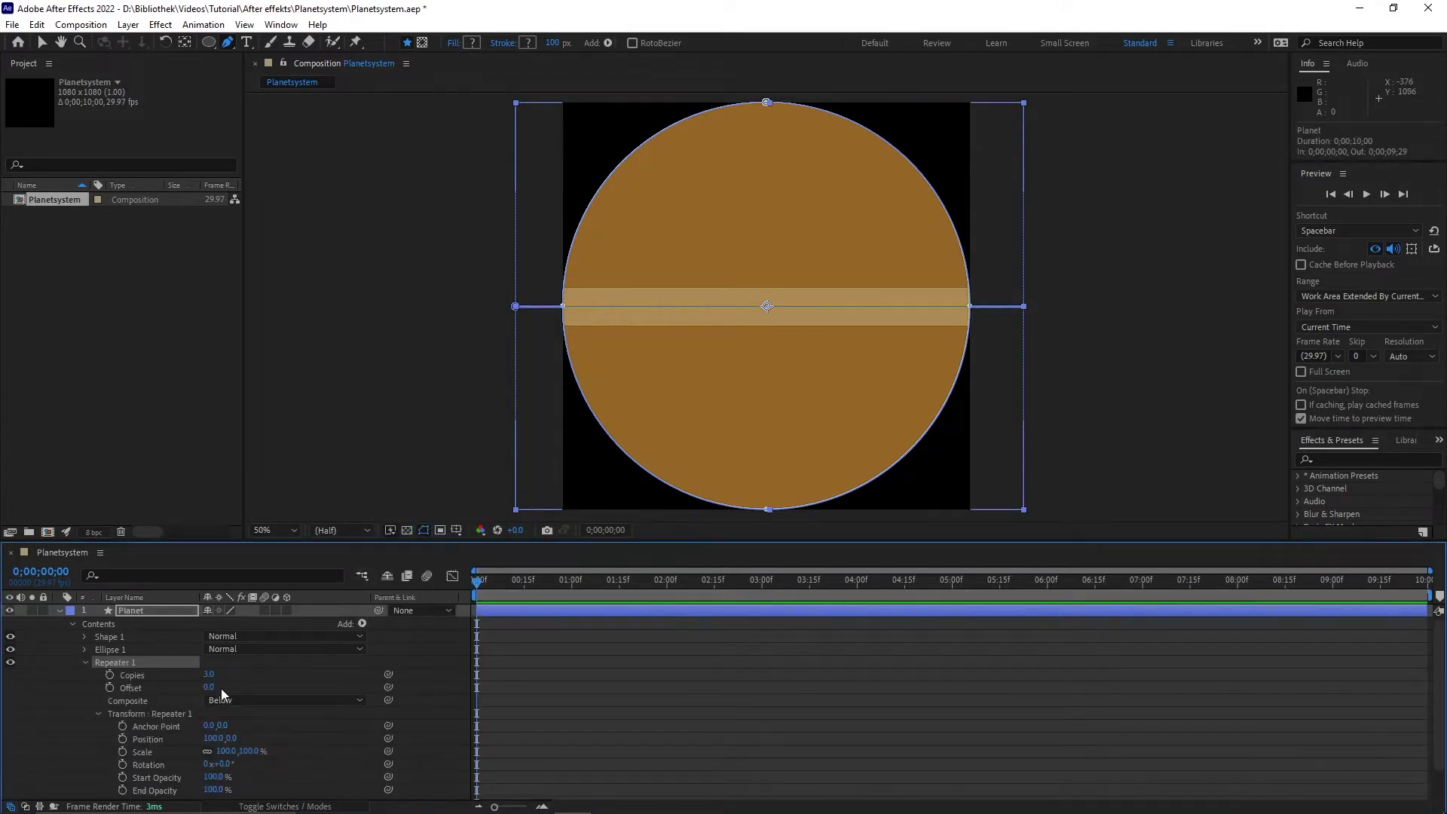
pyautogui.scroll(-2, 220, 689)
pyautogui.click(211, 704)
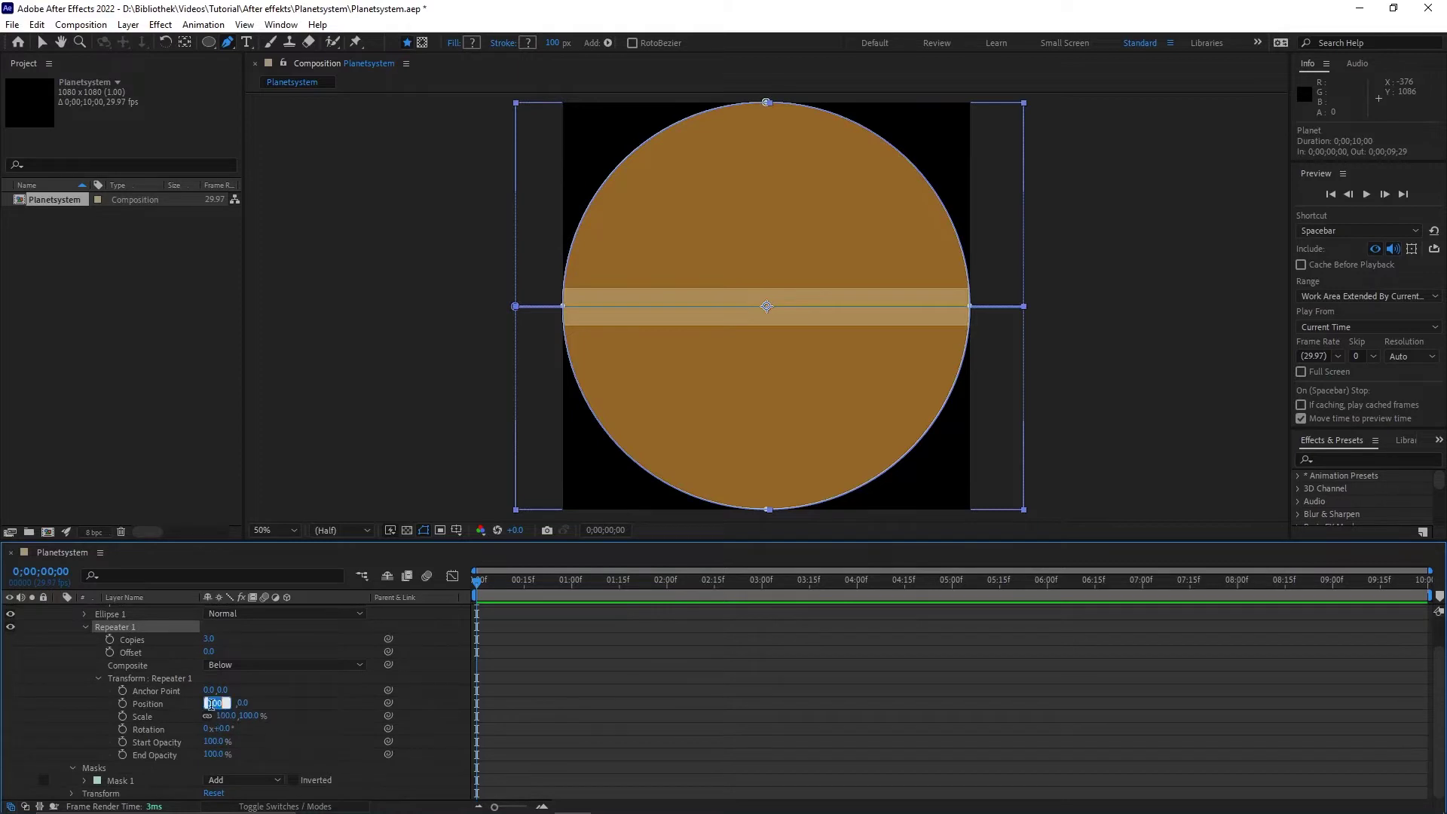
pyautogui.write('0')
pyautogui.press('Tab')
pyautogui.write('200')
pyautogui.press('Return')
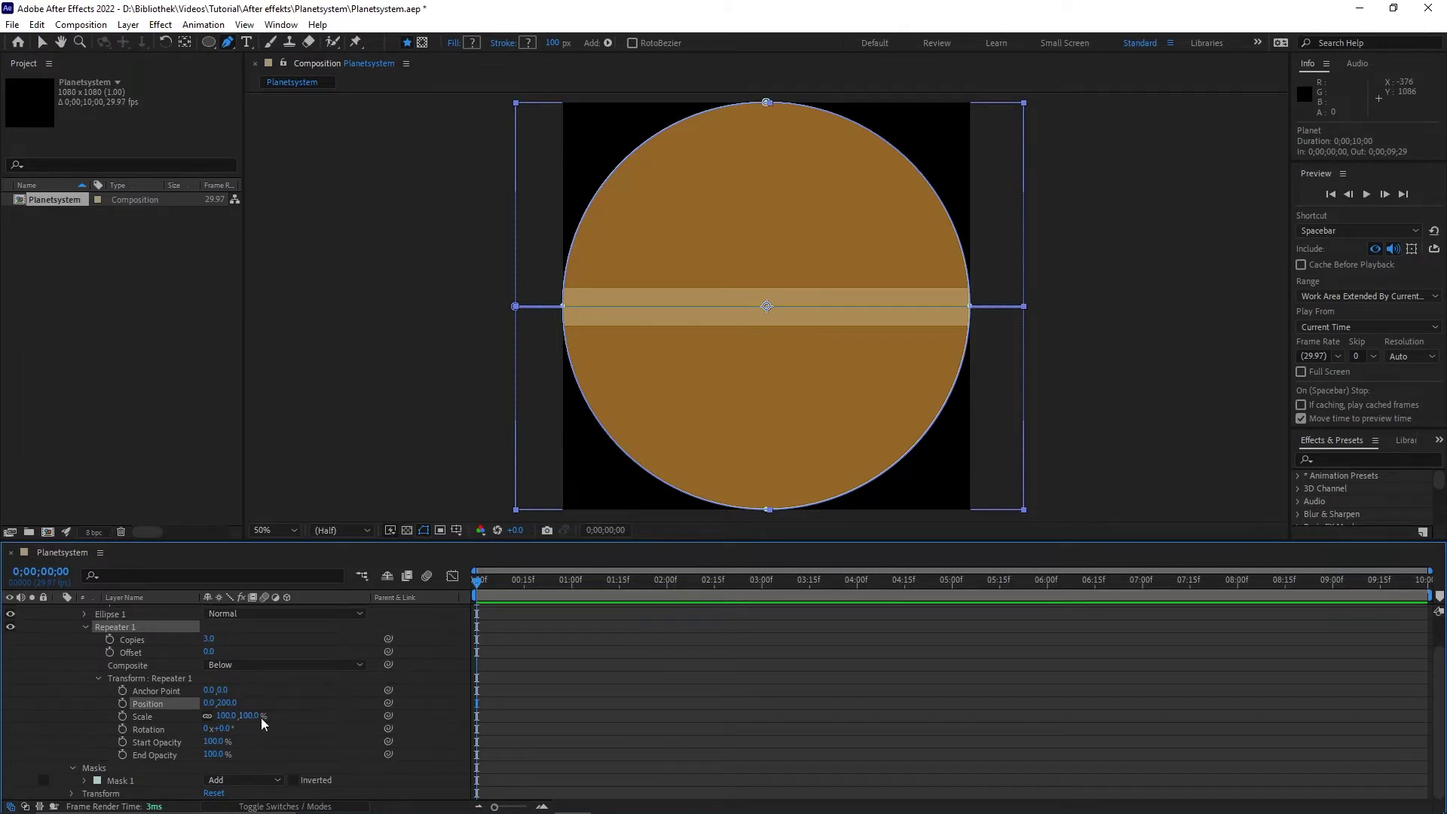
# Move the Repeater above Ellipse 1 and set it to 6 copies
pyautogui.scroll(2, 175, 663)
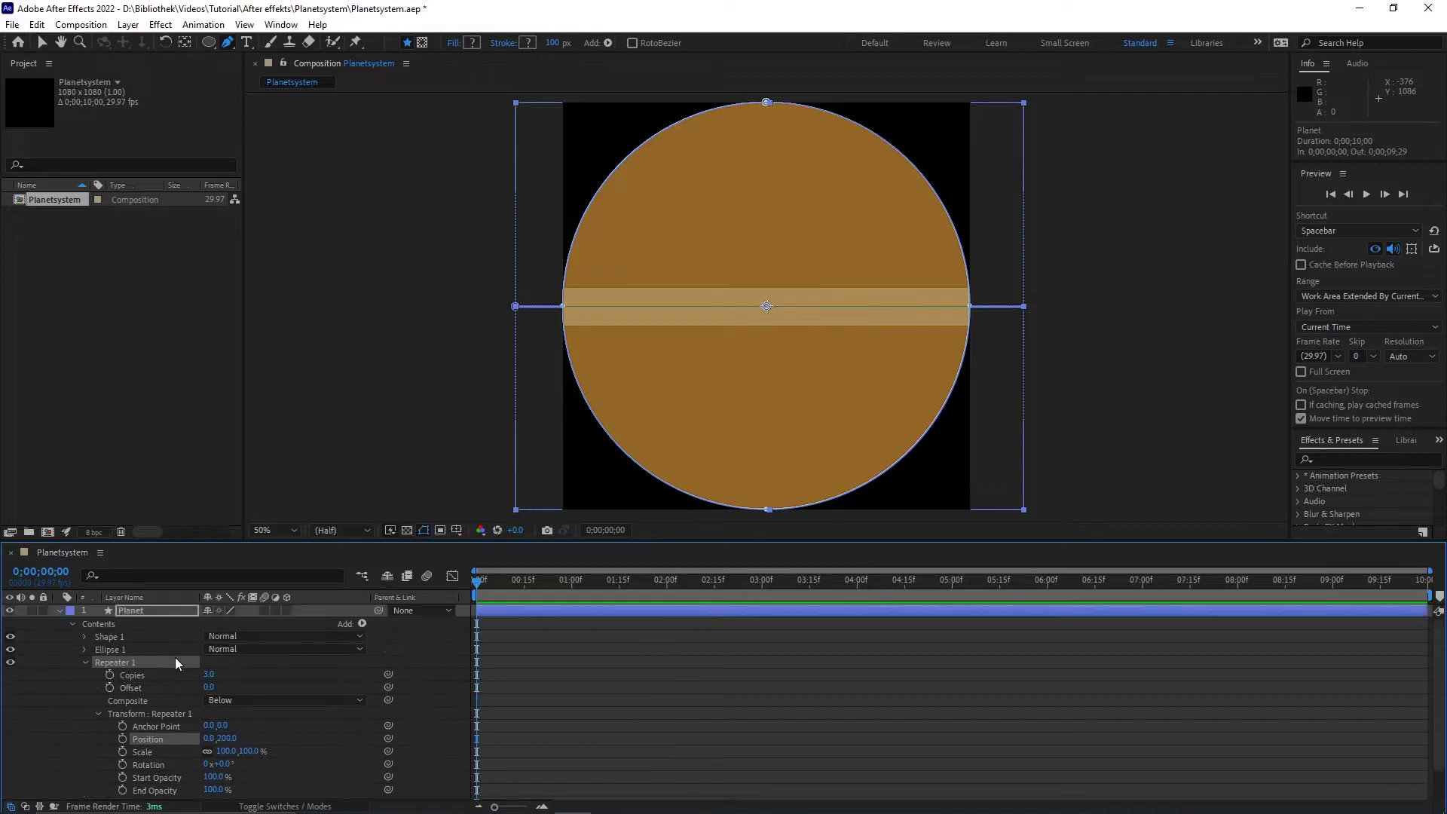
pyautogui.moveTo(124, 657); pyautogui.dragTo(123, 643)
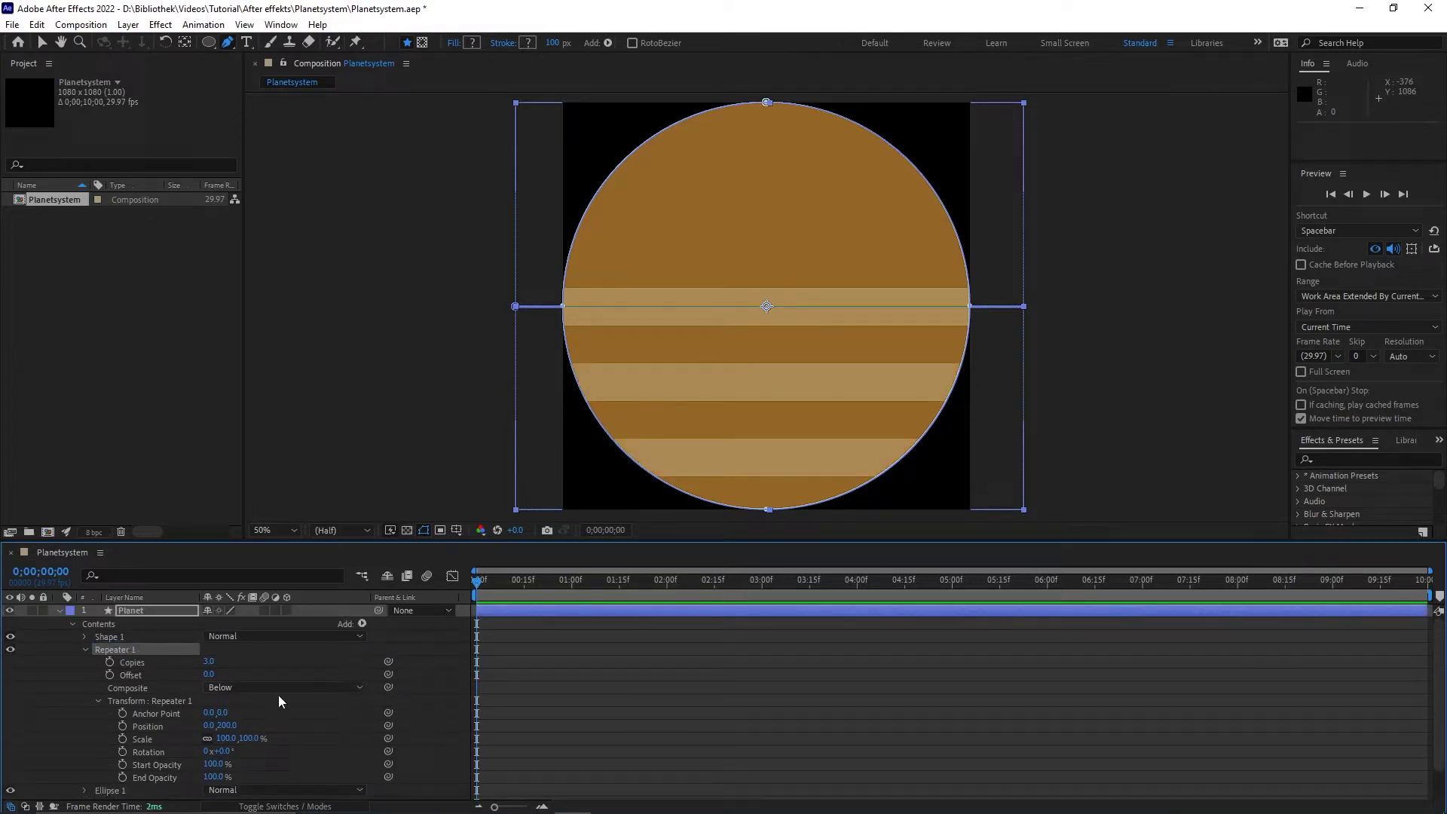
pyautogui.click(209, 661)
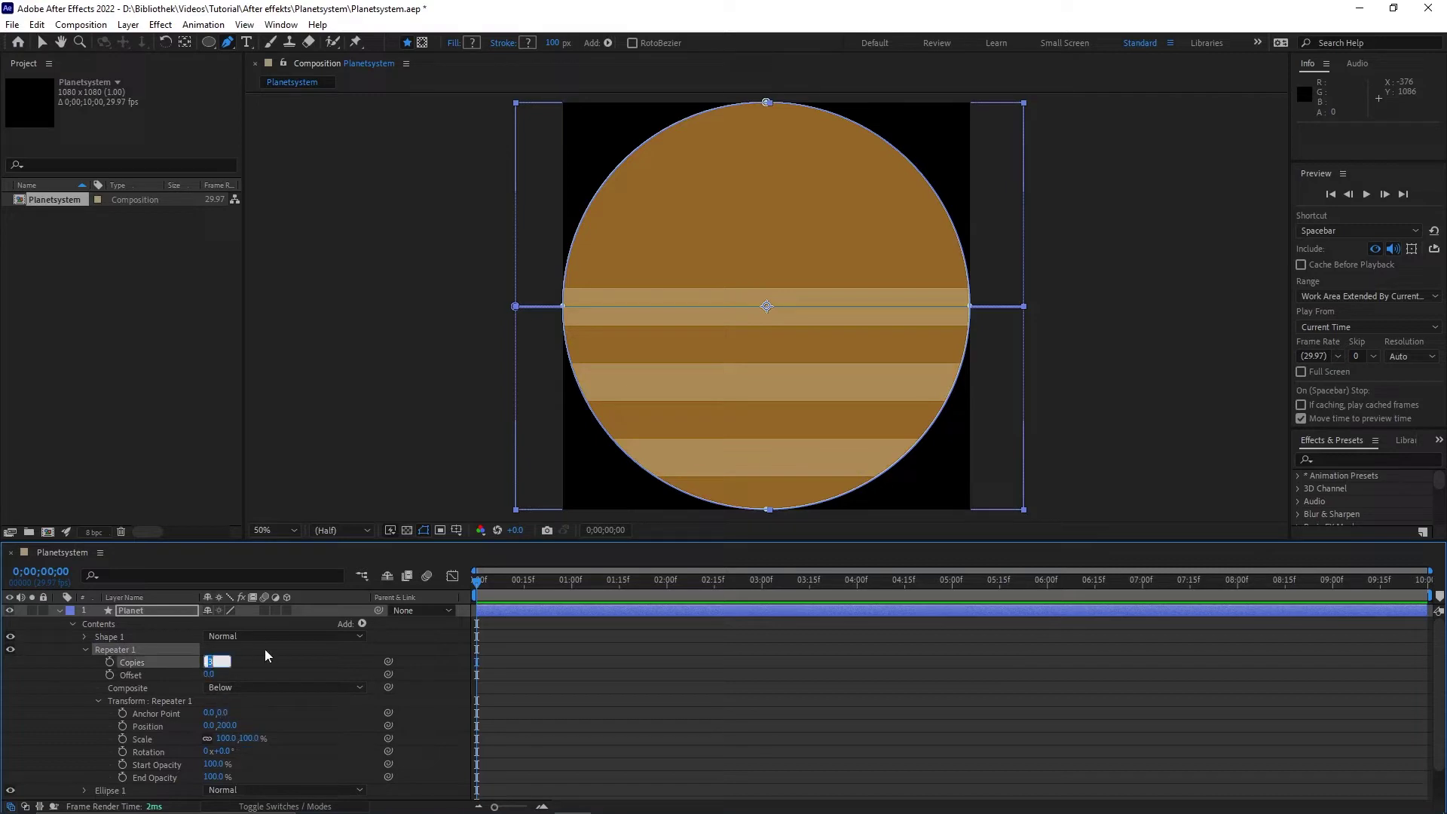
pyautogui.write('6')
pyautogui.press('Return')
# Set the Repeater Offset to -3 and make Planet a 3D layer
pyautogui.click(209, 673)
pyautogui.write('-3')
pyautogui.press('Return')
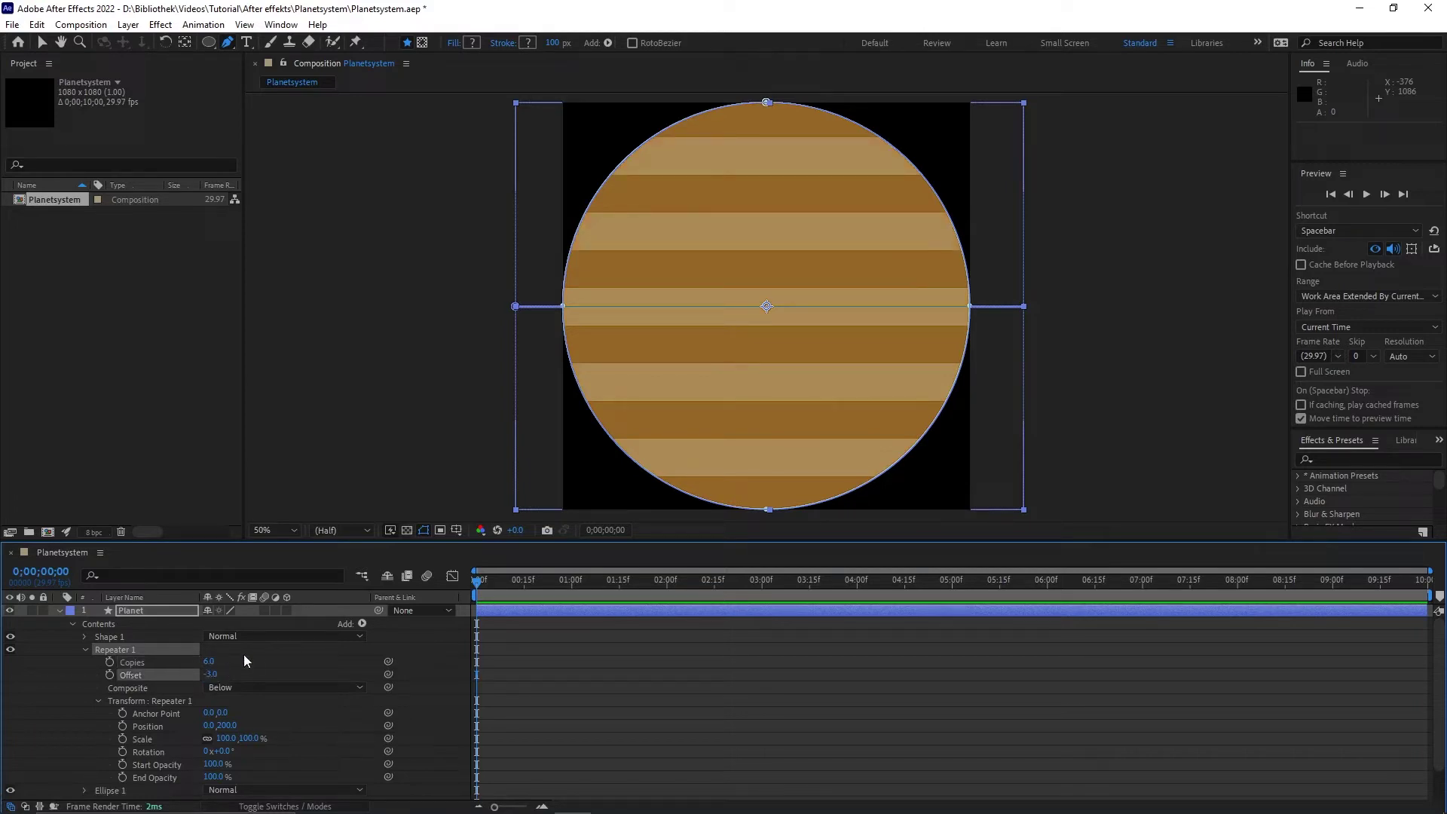
pyautogui.click(57, 609)
pyautogui.click(355, 633)
pyautogui.click(287, 610)
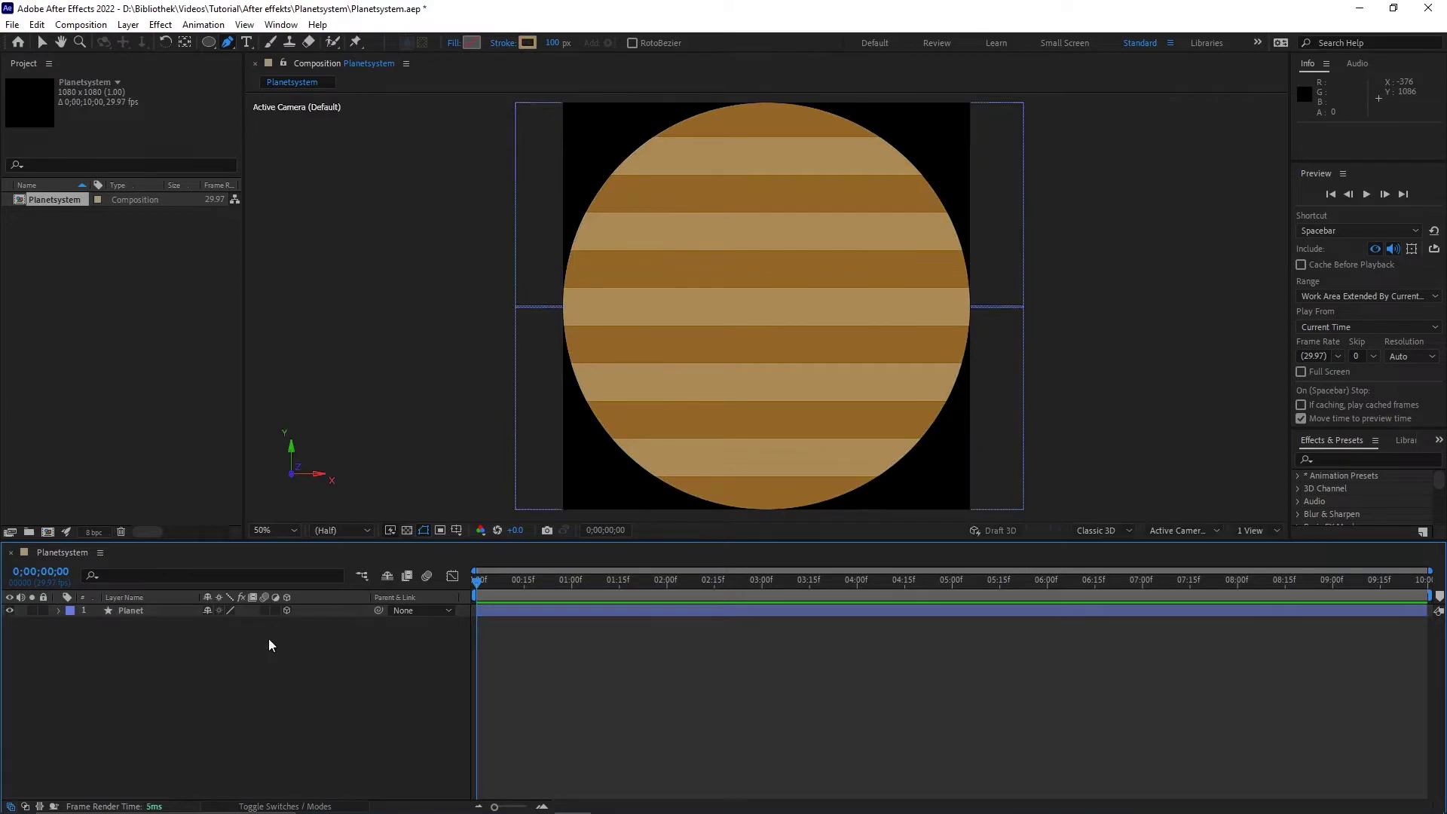
# Scale the Planet layer down to 35%
pyautogui.click(119, 608)
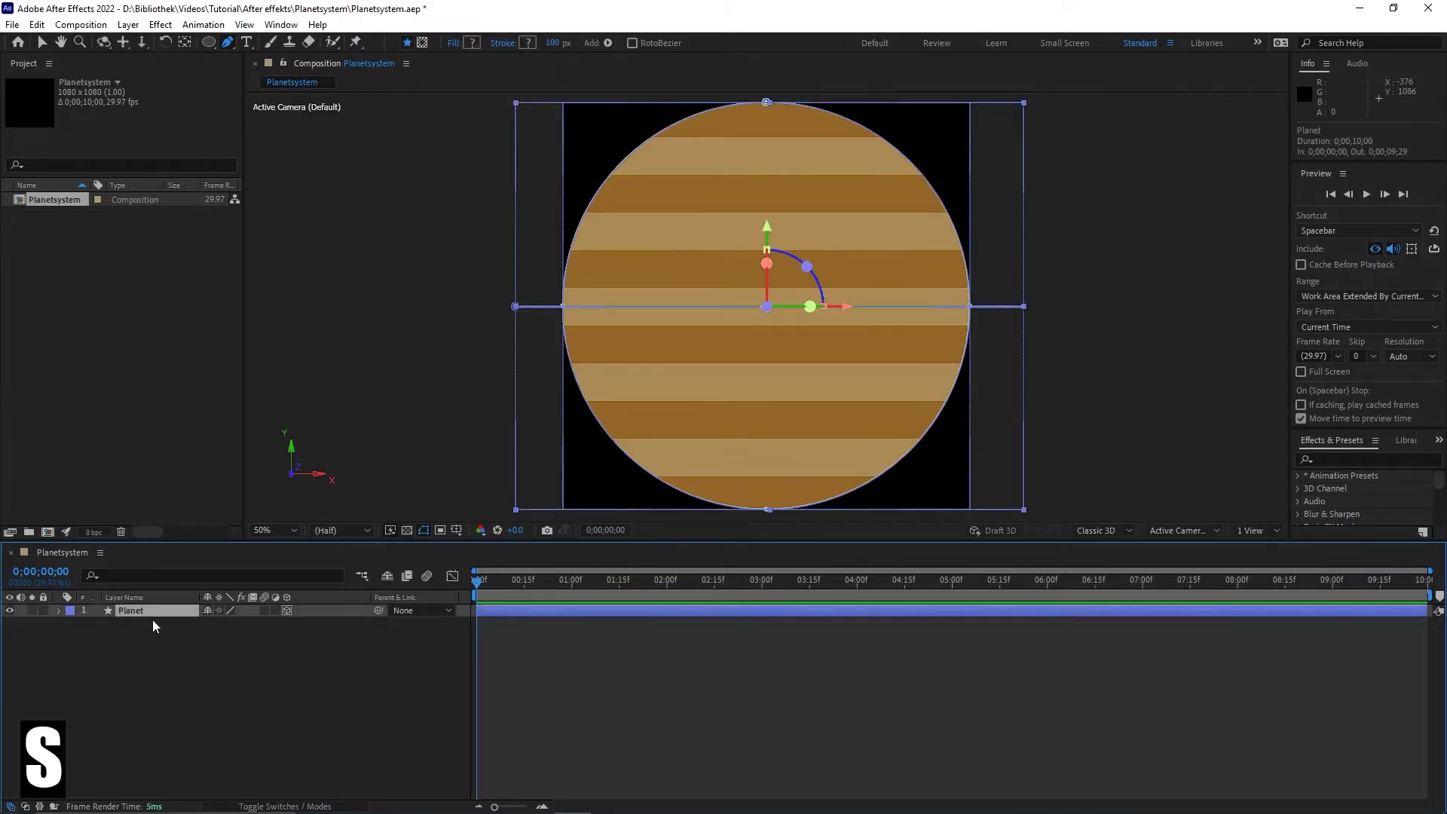
pyautogui.press('s')
pyautogui.moveTo(231, 623); pyautogui.dragTo(178, 630)
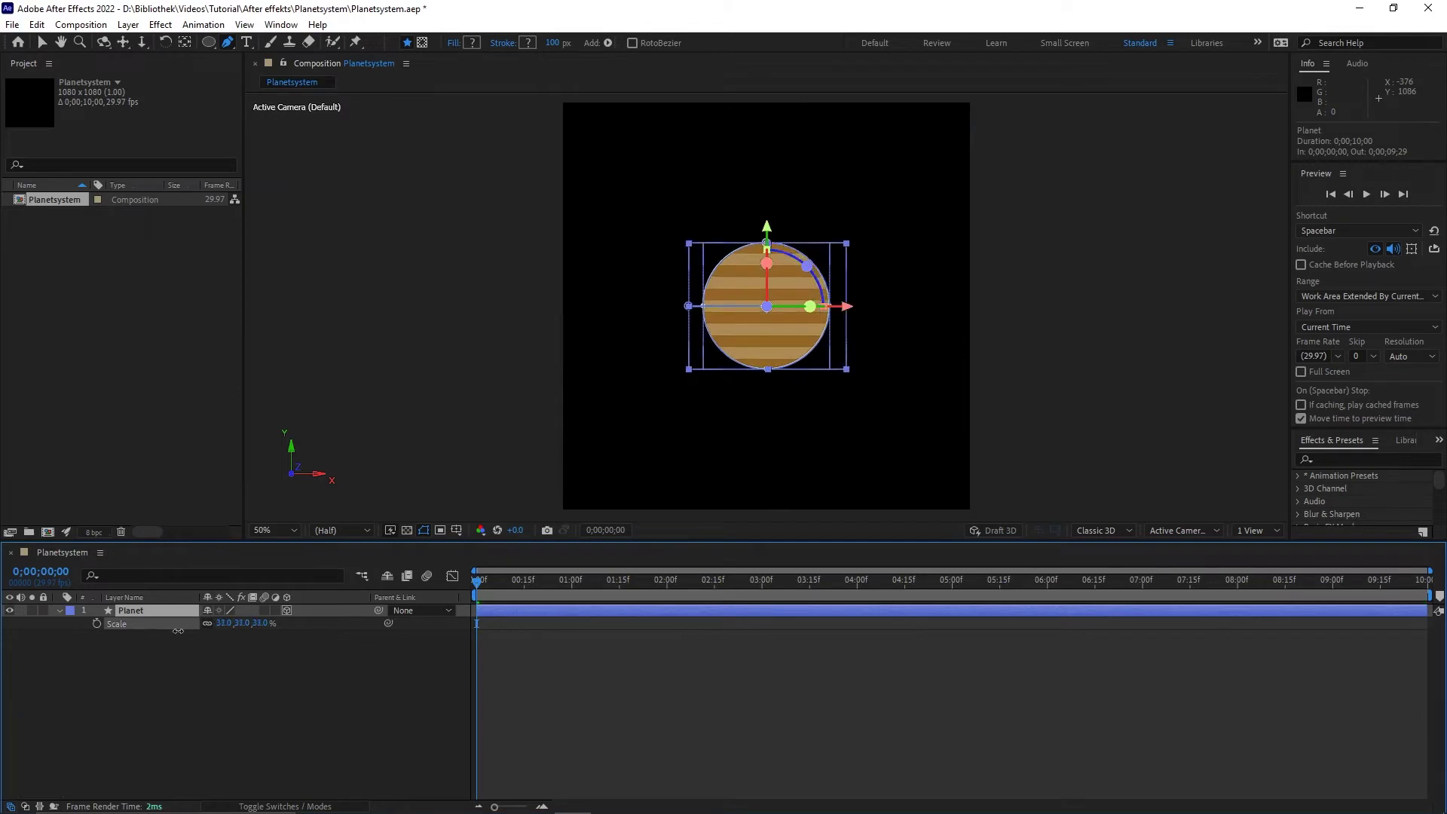
pyautogui.click(223, 623)
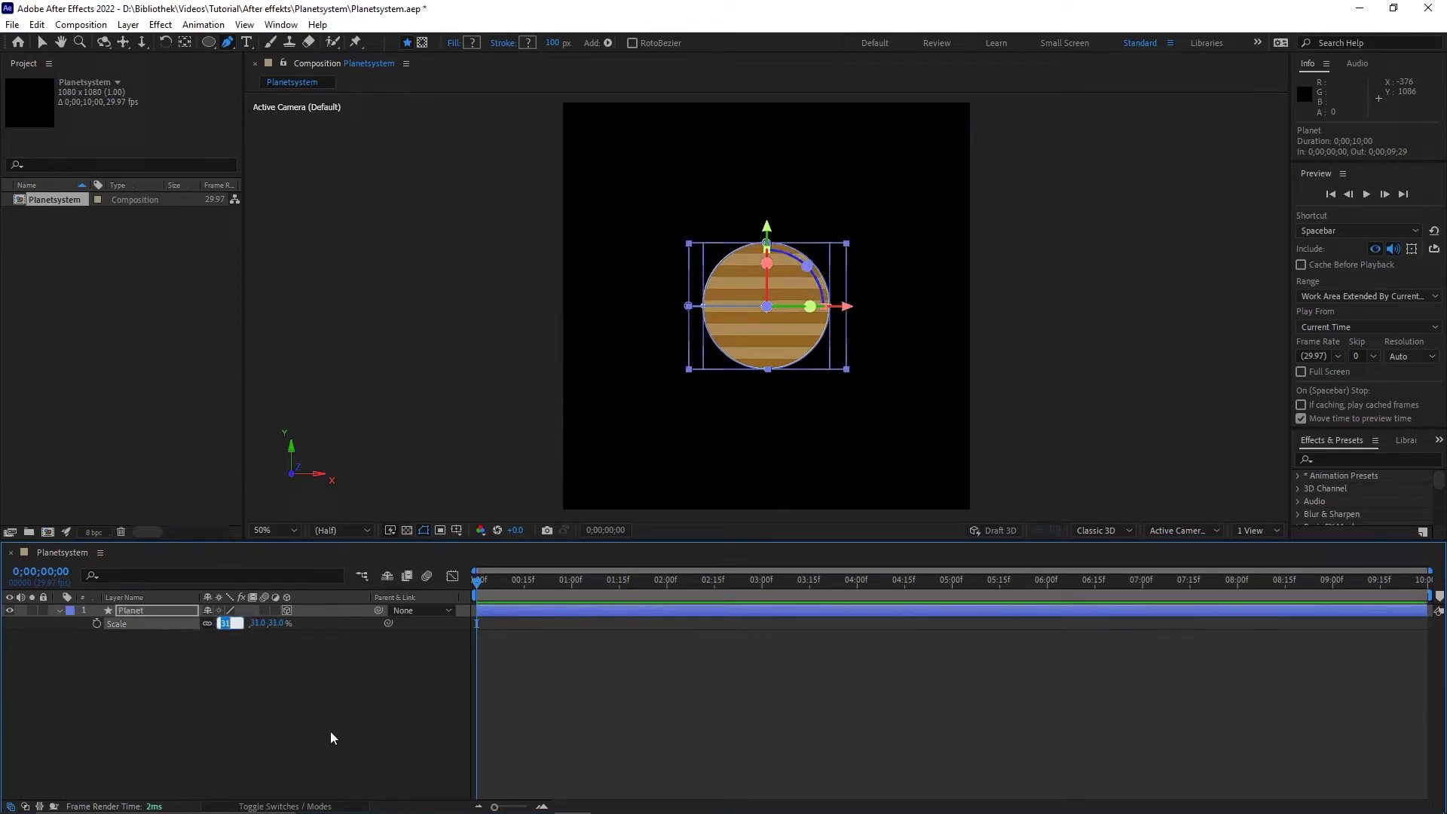
pyautogui.write('35')
pyautogui.press('Return')
pyautogui.click(324, 731)
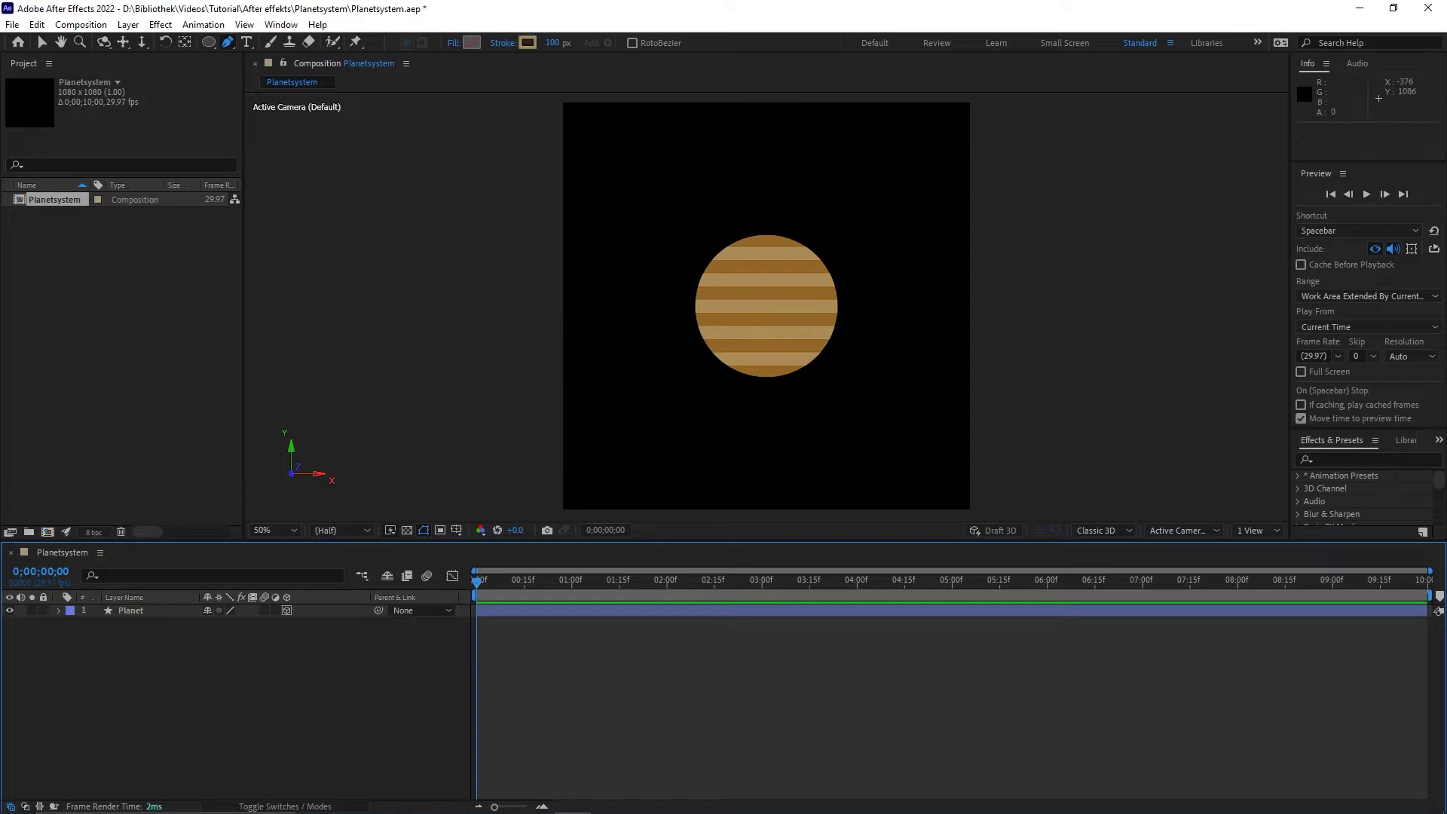
# Add another empty shape layer and rename it Stripe
pyautogui.rightClick(143, 691)
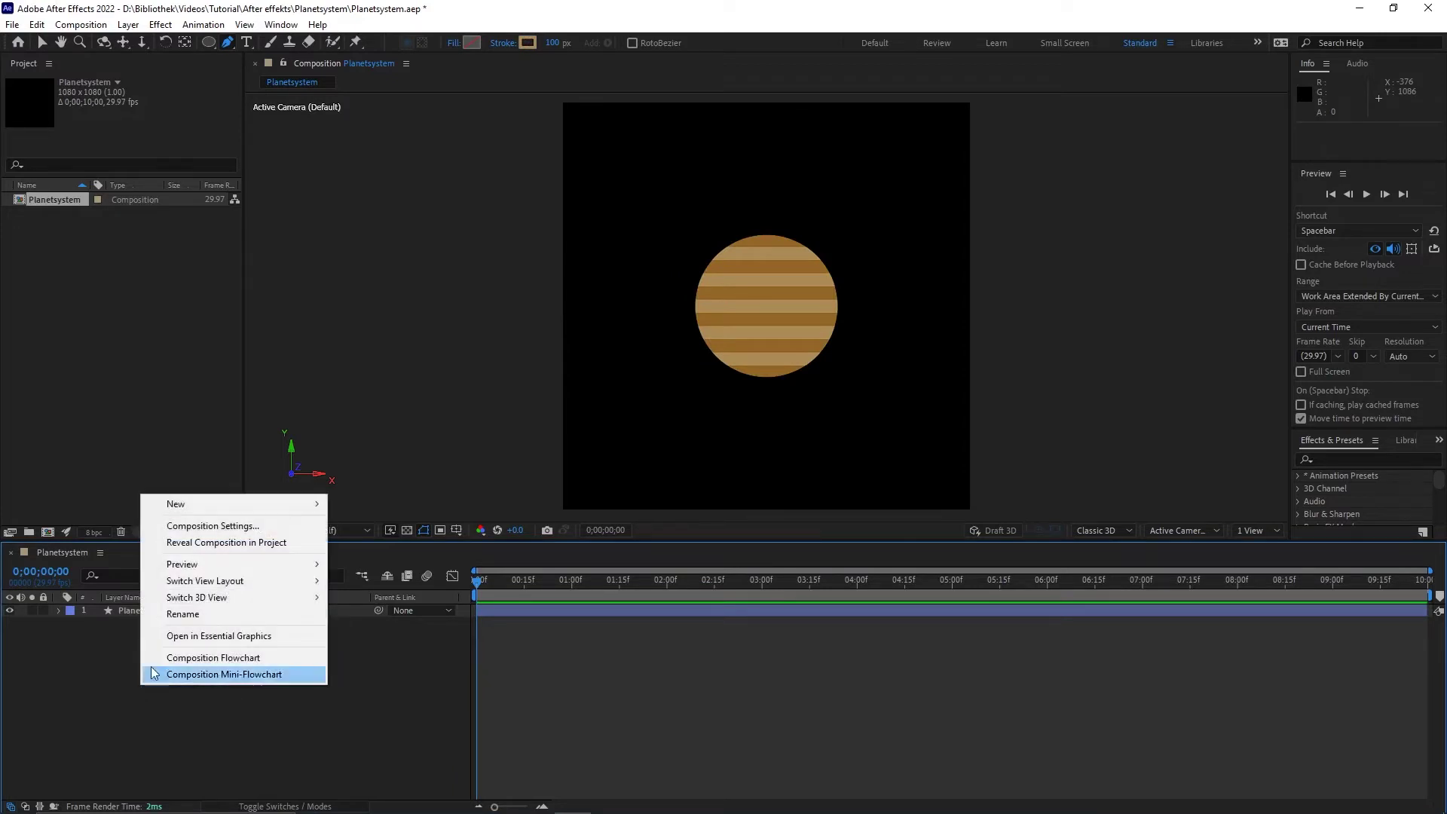
pyautogui.moveTo(202, 505)
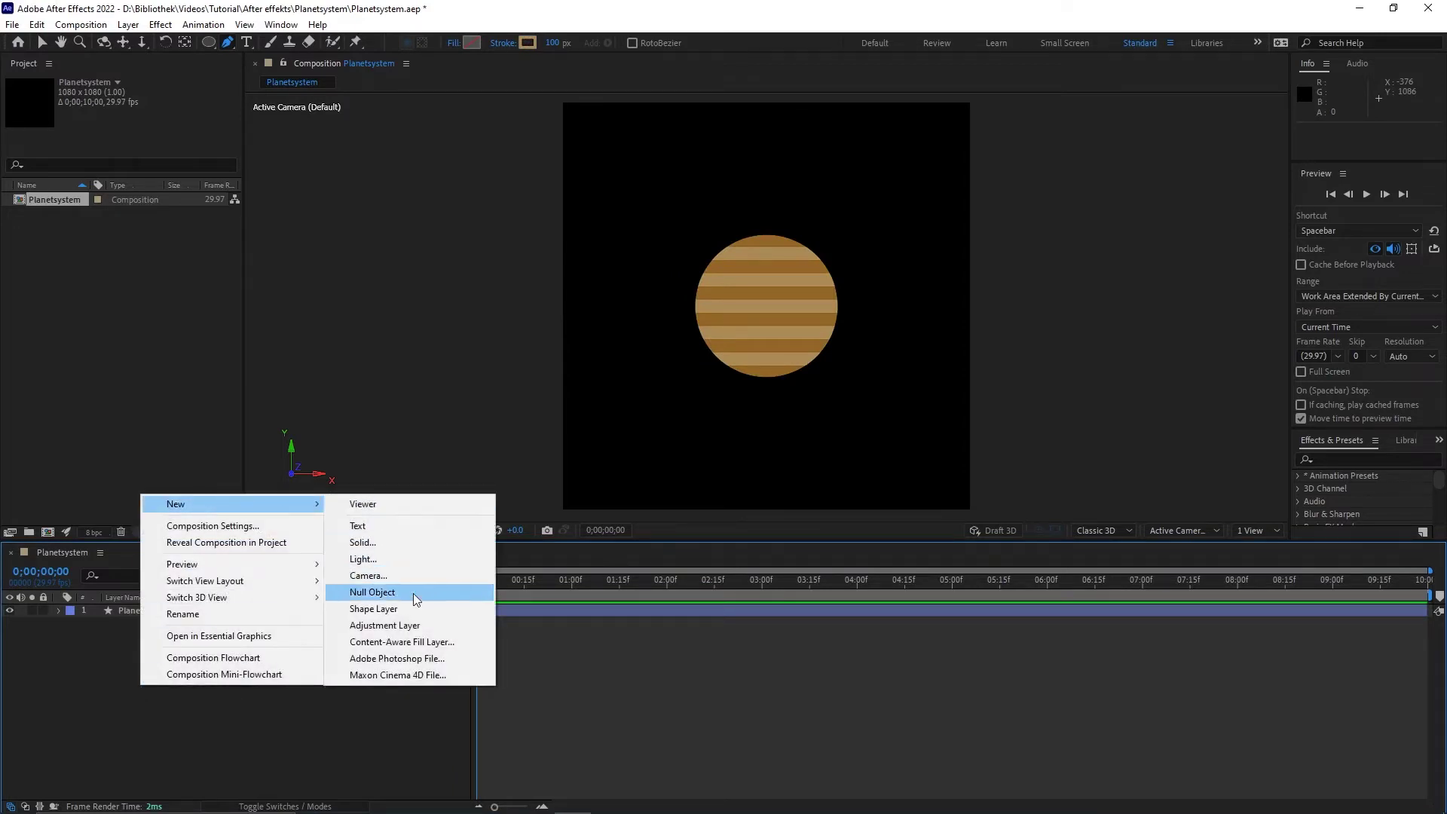
pyautogui.click(392, 608)
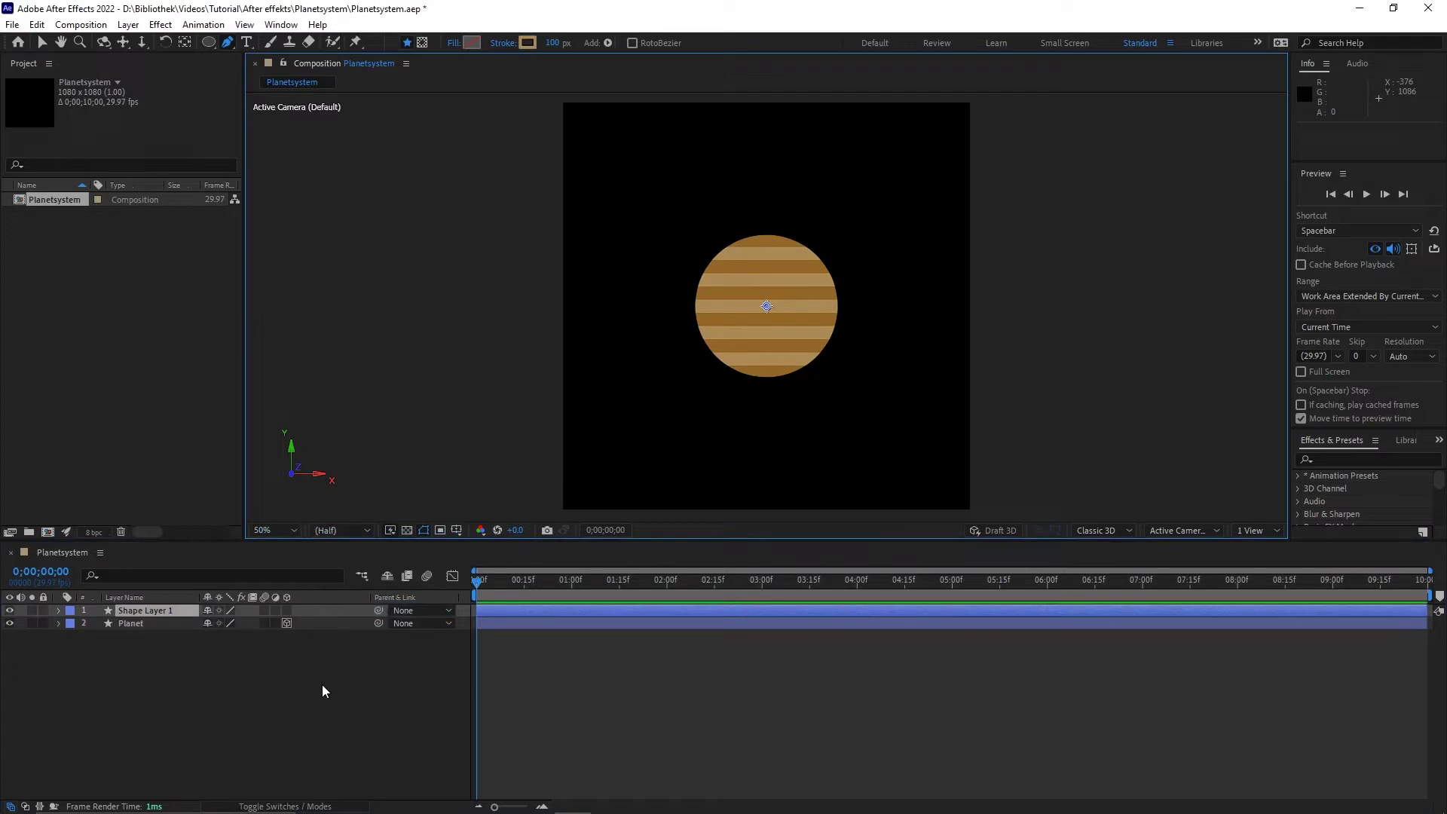
pyautogui.click(122, 612)
pyautogui.press('Return')
pyautogui.write('Stripe')
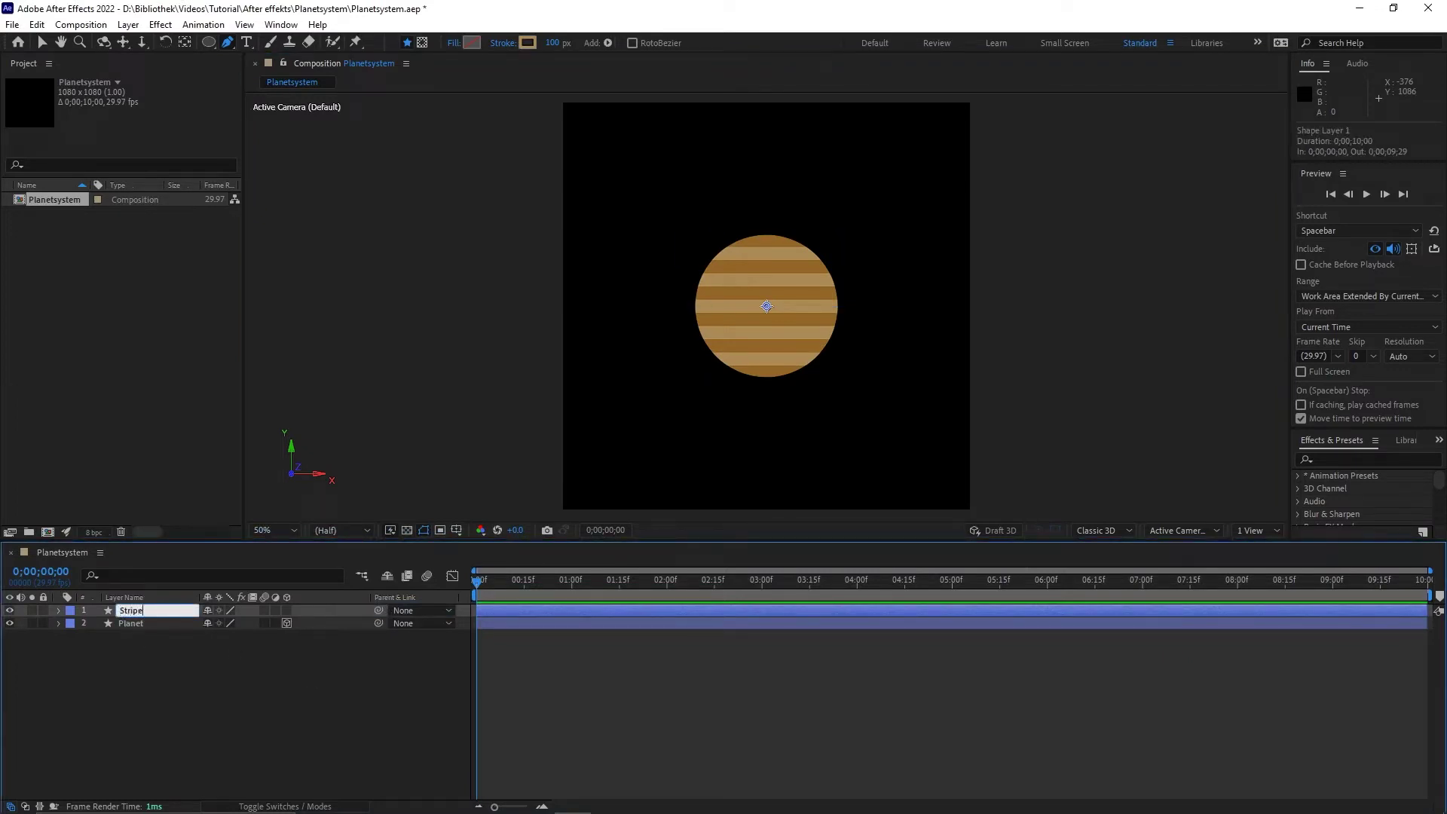
pyautogui.press('Return')
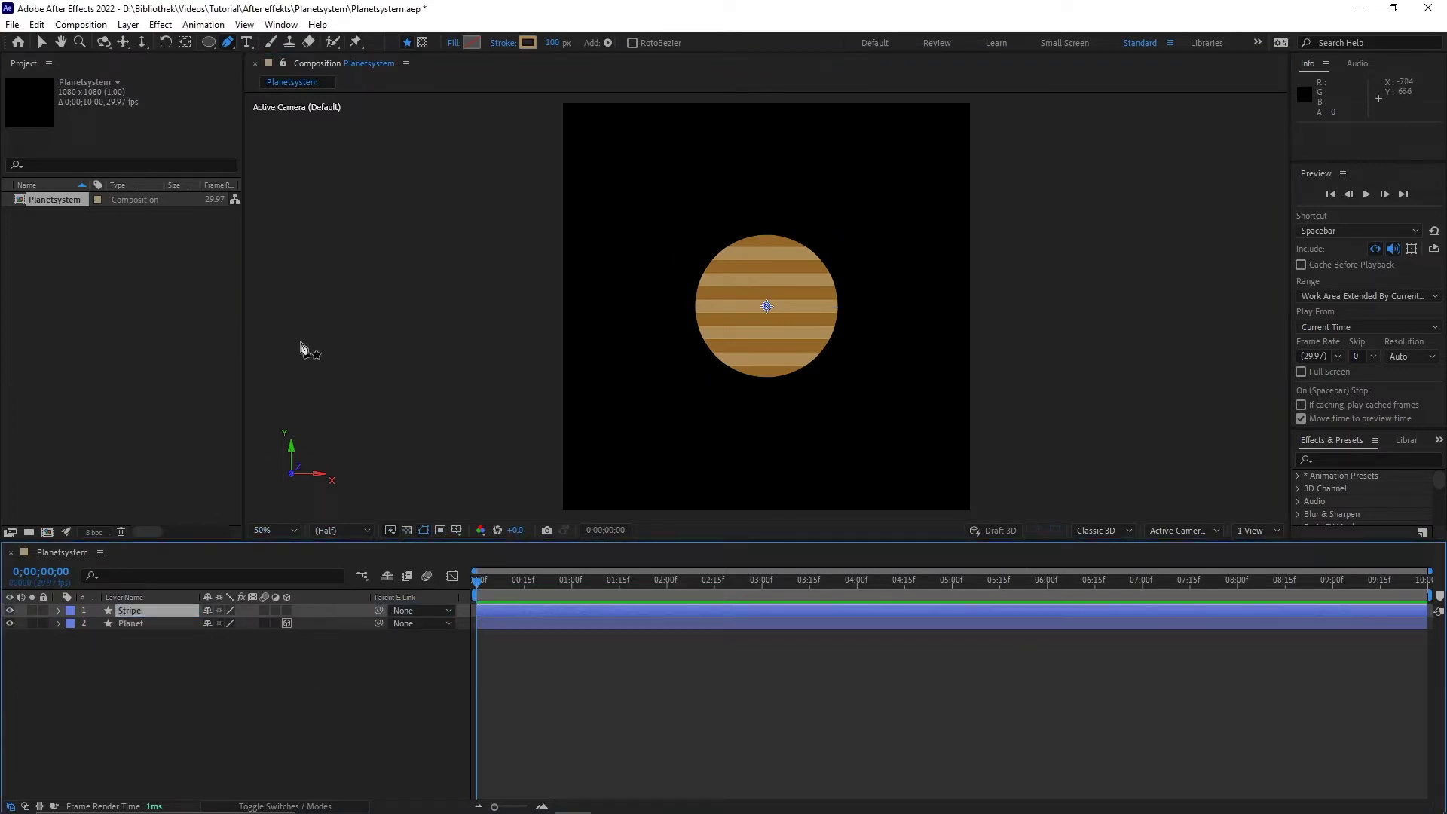
# Add an ellipse to Stripe with a 40 px stroke and shrink its size to 508 px
pyautogui.doubleClick(210, 40)
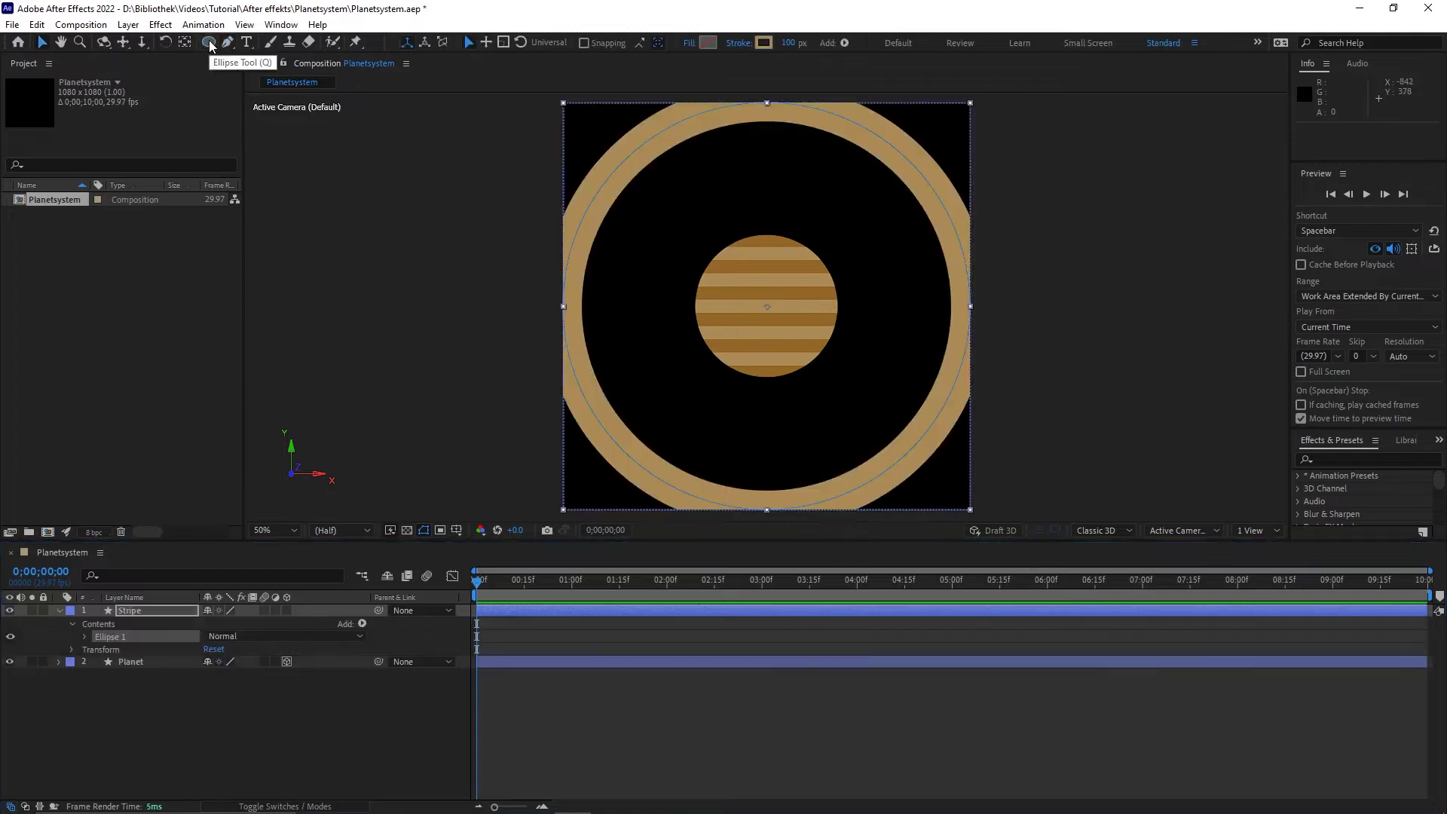
pyautogui.click(788, 43)
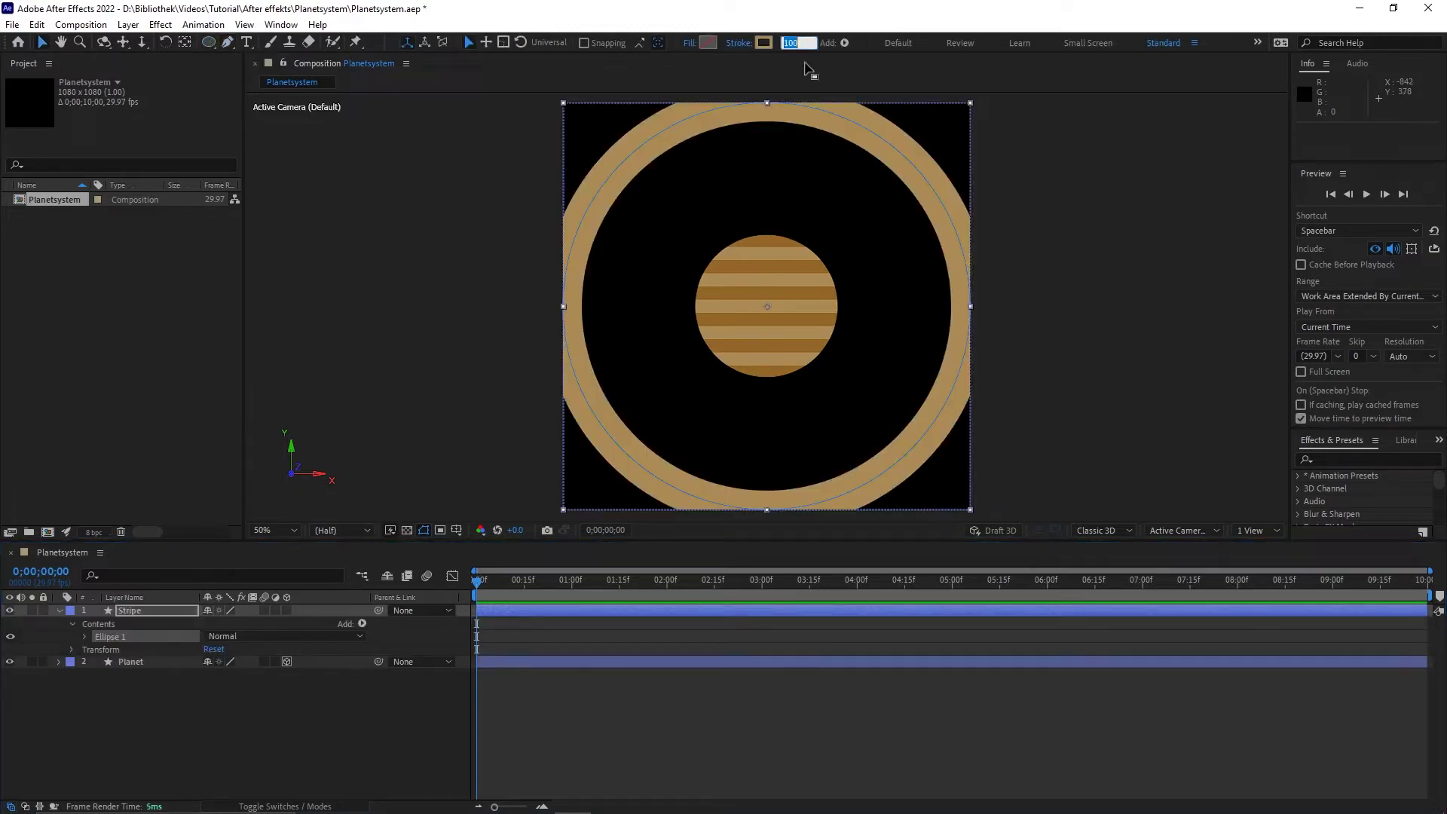
pyautogui.write('40')
pyautogui.press('Return')
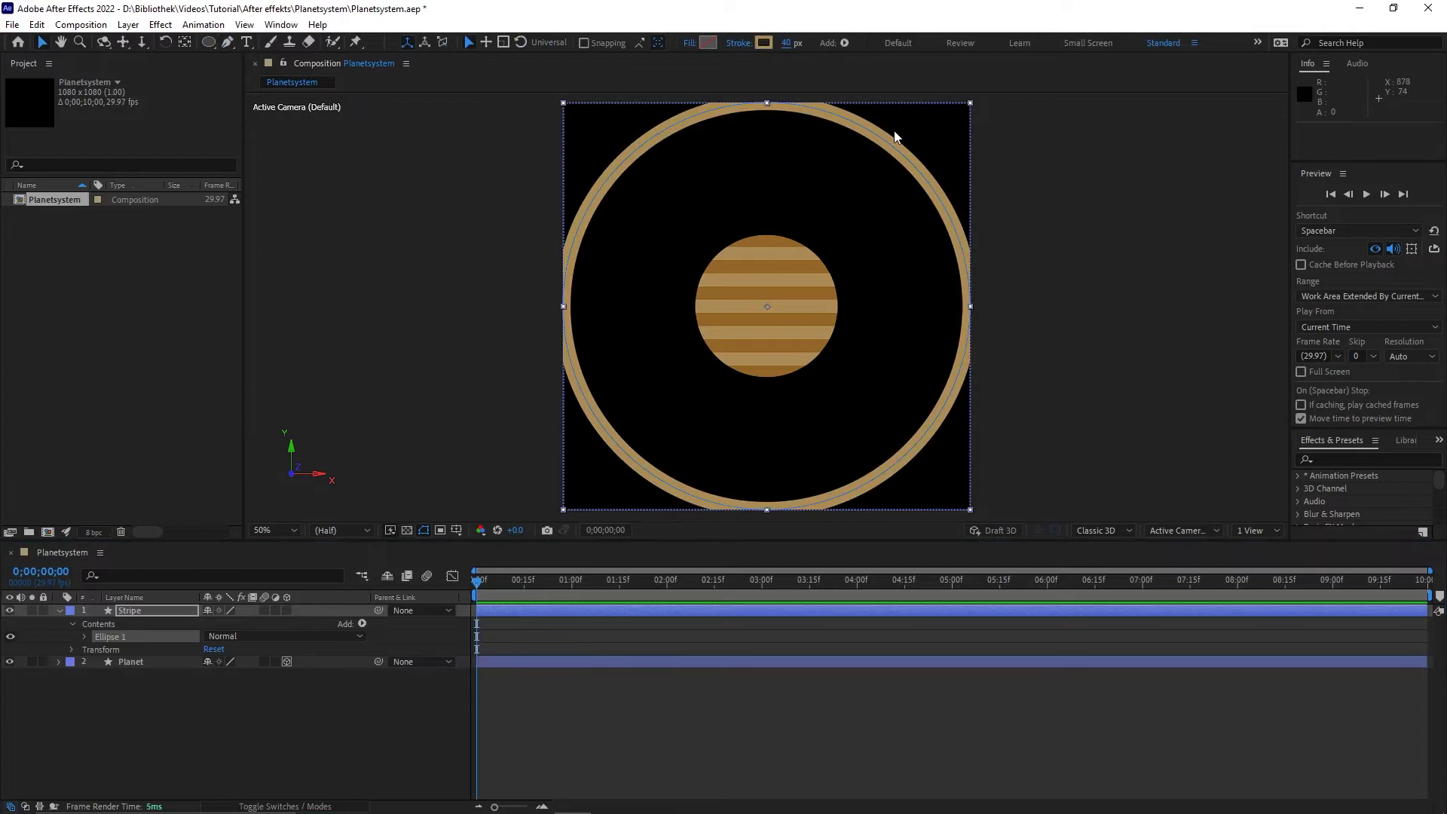
pyautogui.click(84, 636)
pyautogui.click(96, 649)
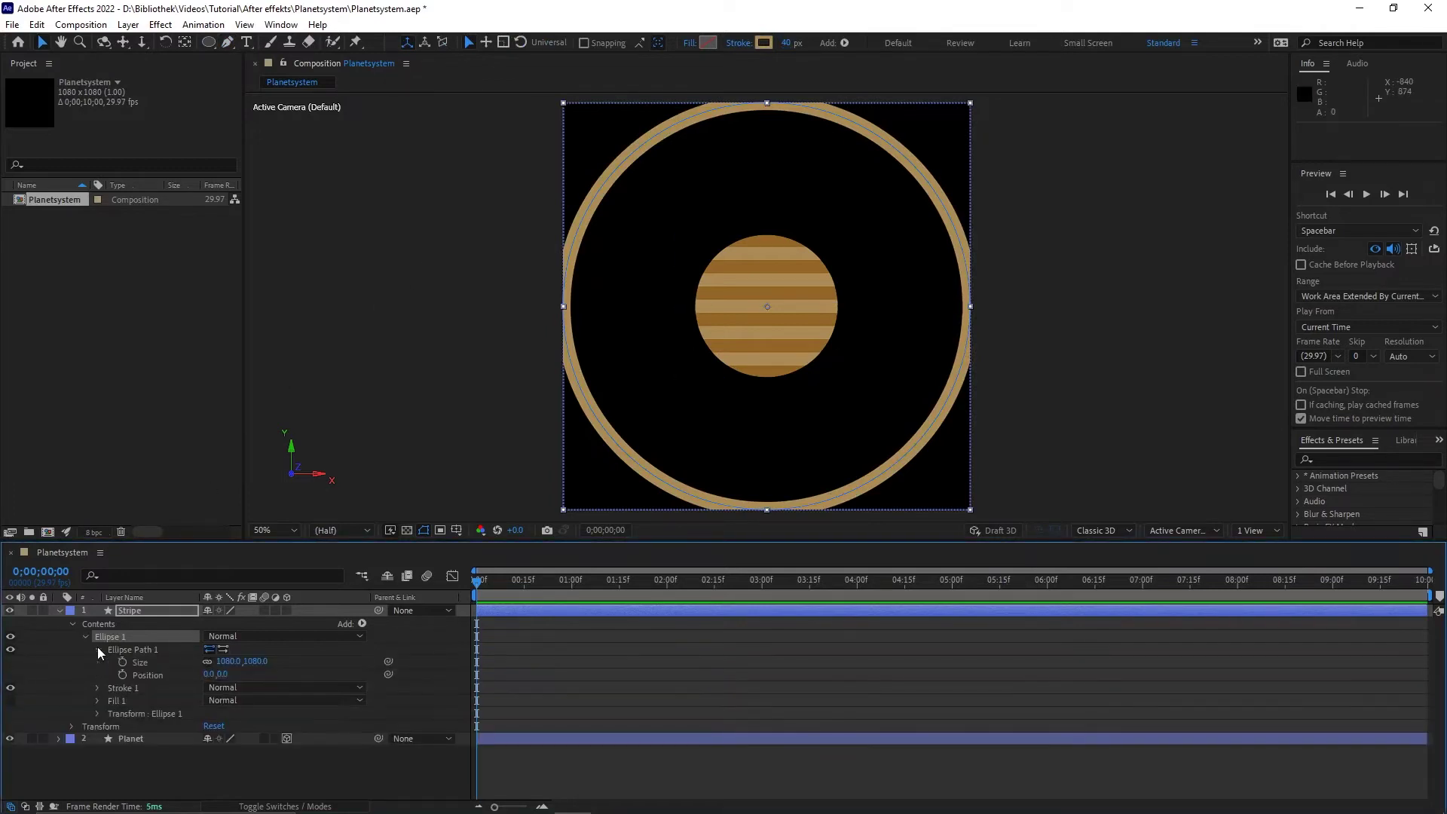
pyautogui.moveTo(223, 663); pyautogui.dragTo(11, 654)
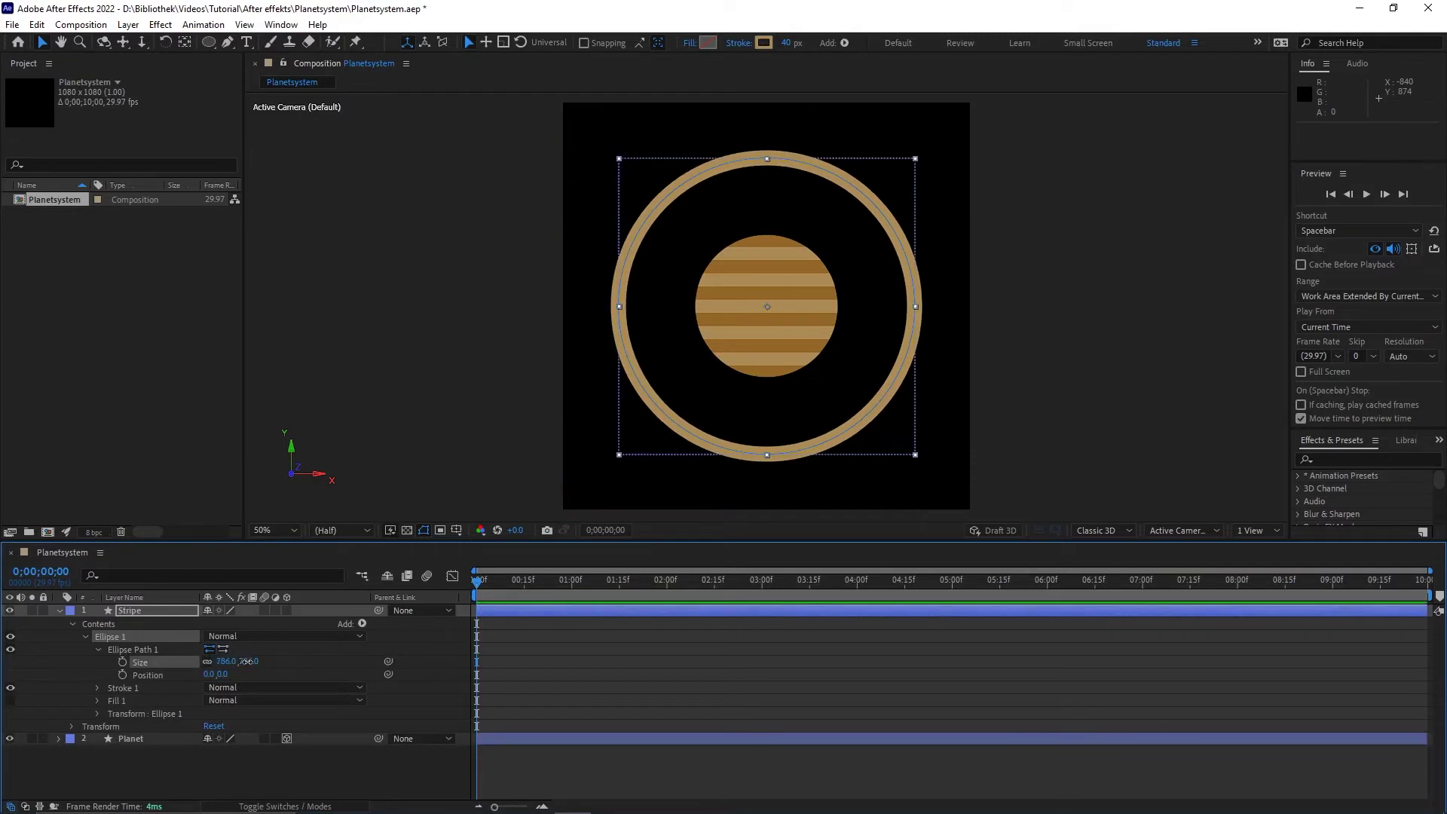
pyautogui.moveTo(247, 662); pyautogui.dragTo(38, 667)
pyautogui.click(121, 687)
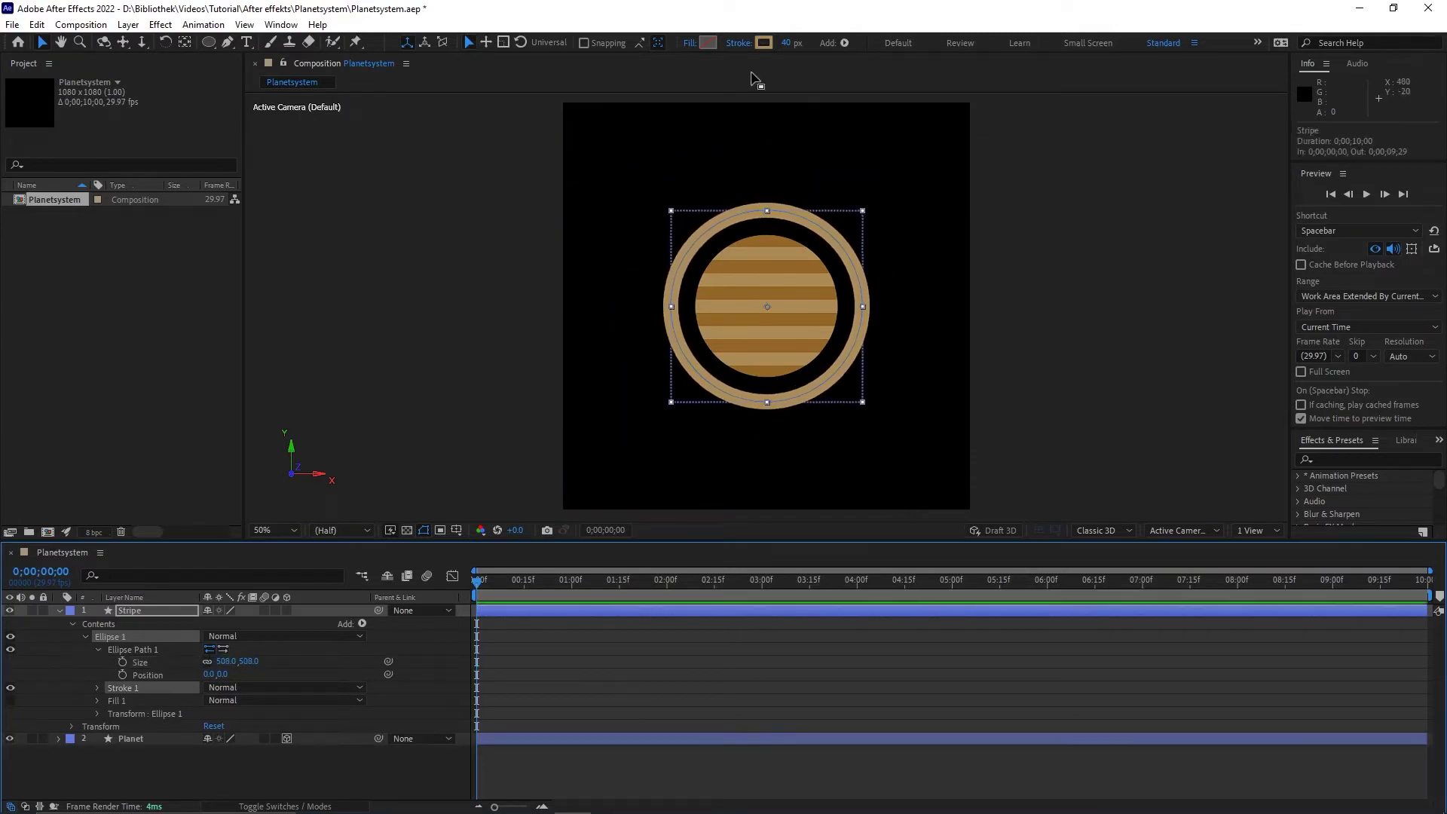
# Give the ring a linear gradient stroke from dark brown to pale beige
pyautogui.click(738, 43)
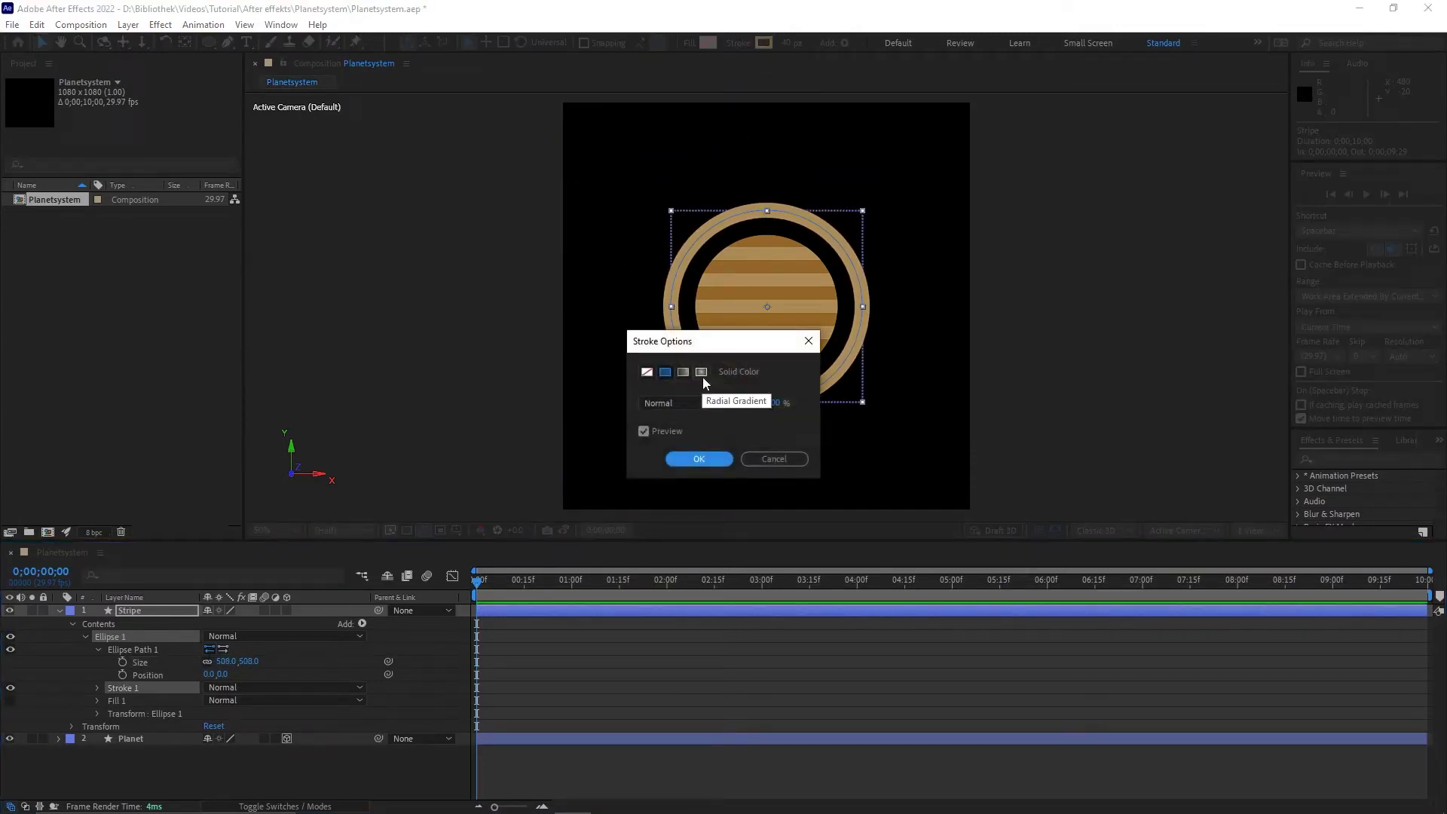
pyautogui.click(681, 377)
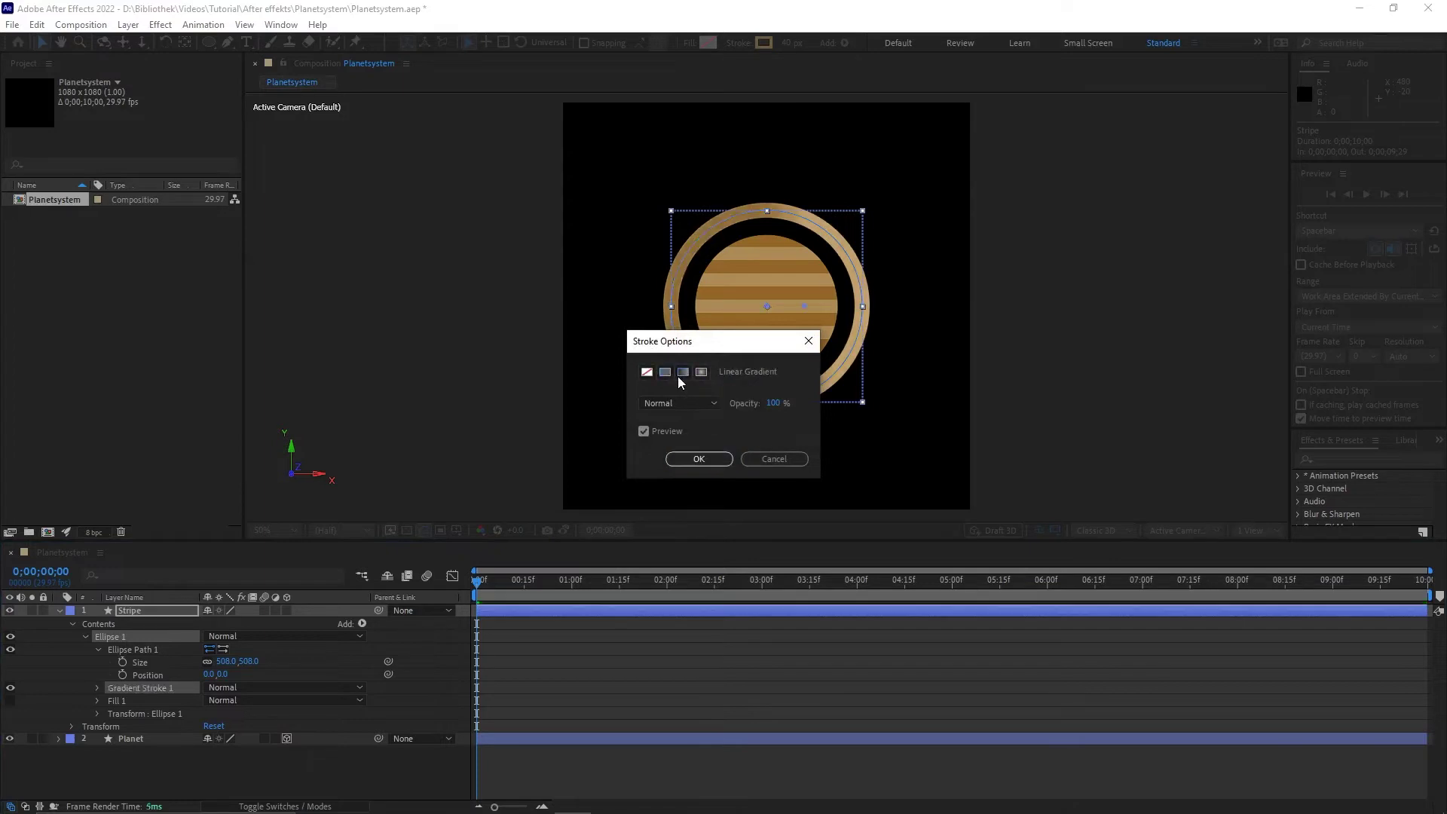
pyautogui.click(693, 459)
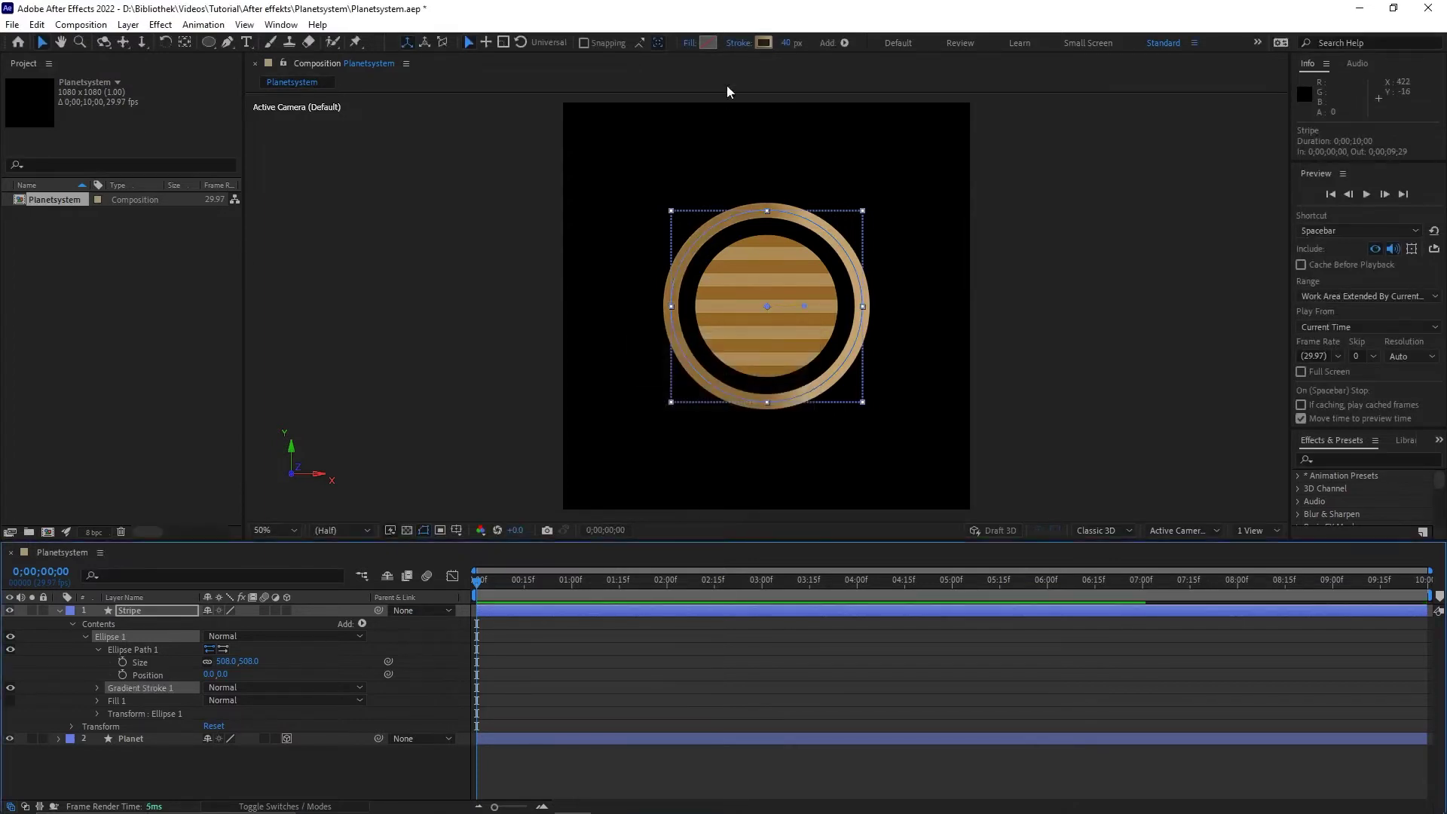
pyautogui.click(762, 43)
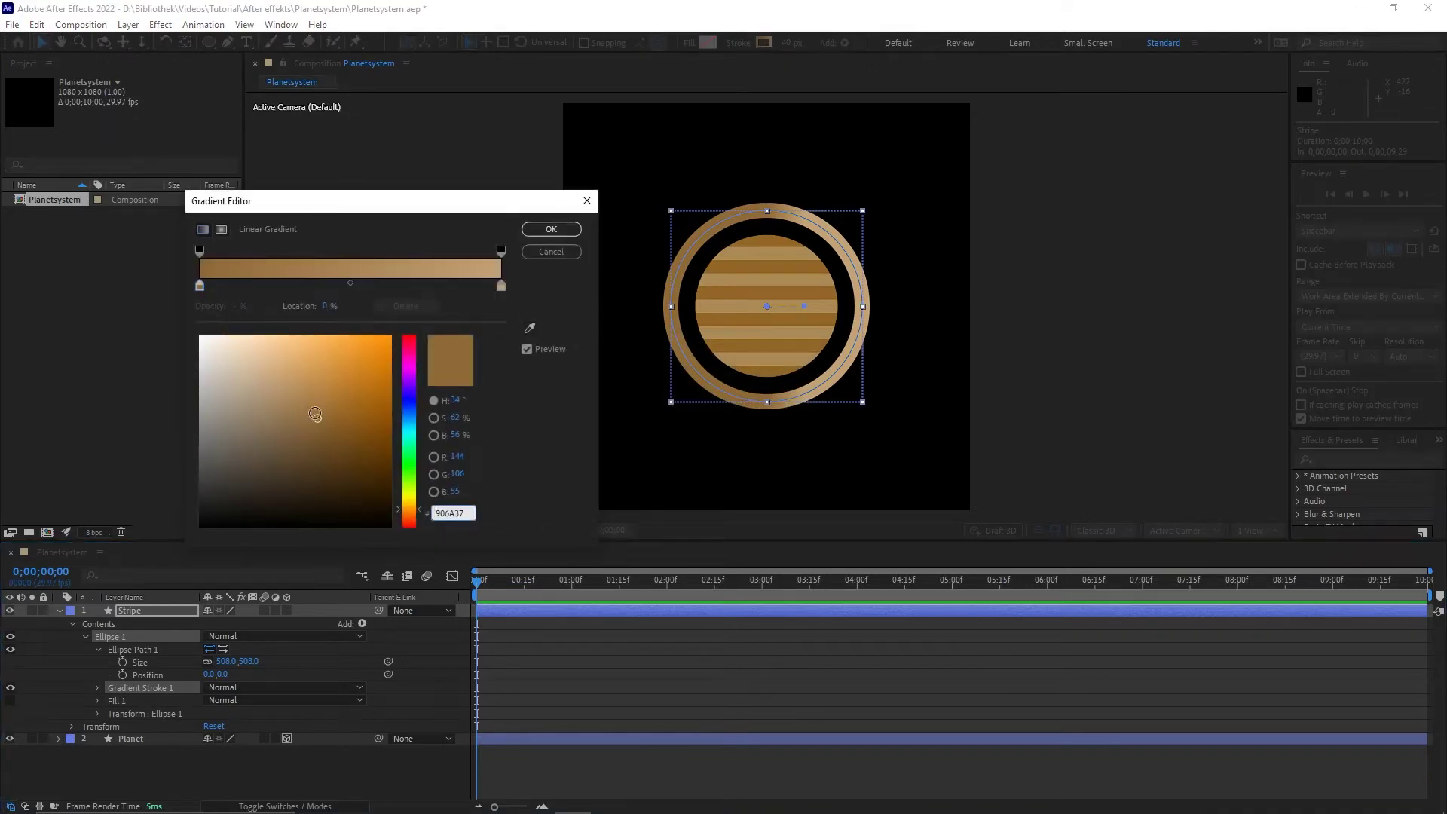
pyautogui.moveTo(317, 418)
pyautogui.mouseDown()
pyautogui.moveTo(351, 420)
pyautogui.moveTo(341, 415)
pyautogui.moveTo(314, 460)
pyautogui.mouseUp()
pyautogui.click(502, 286)
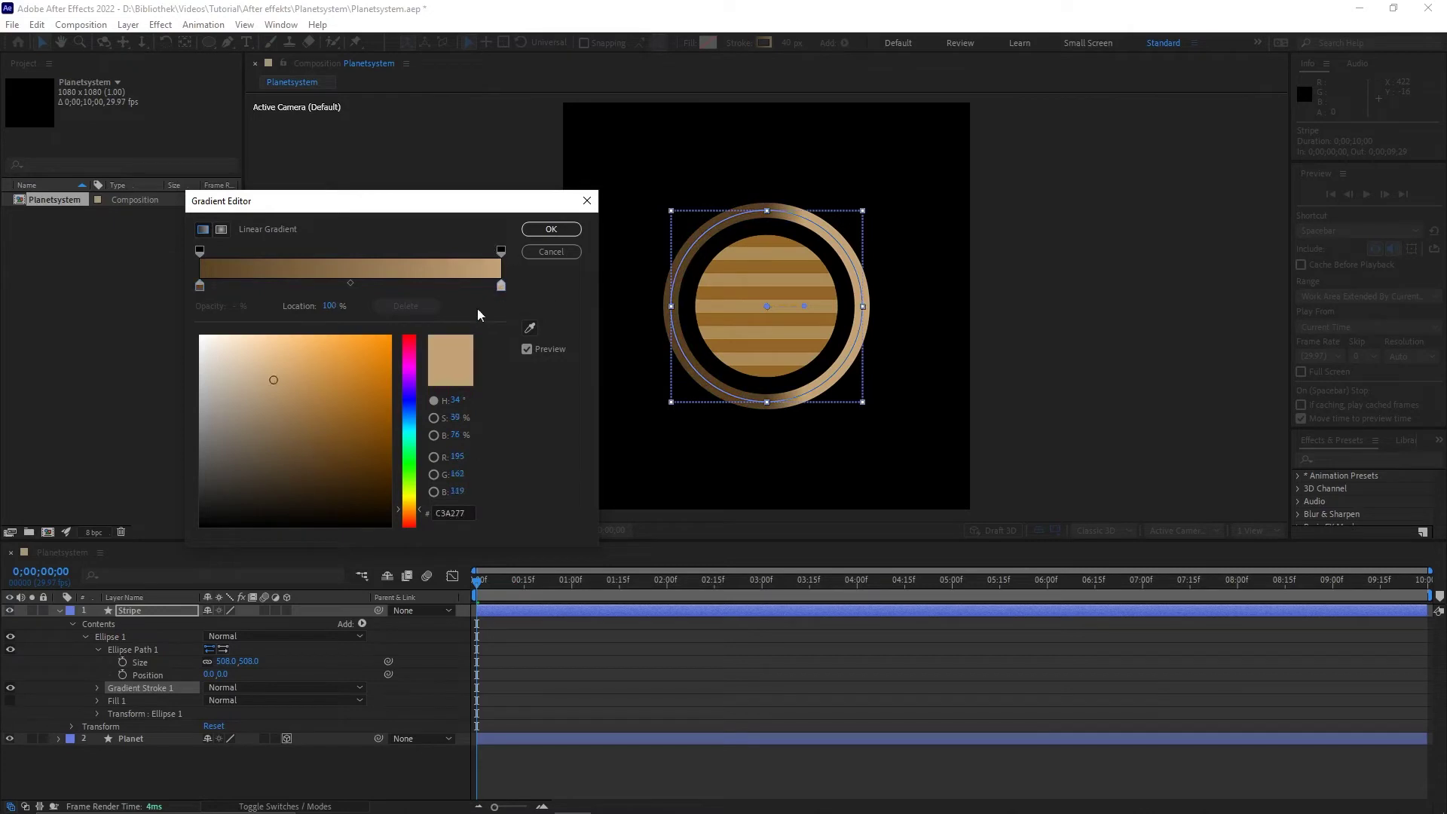
pyautogui.moveTo(289, 382)
pyautogui.mouseDown()
pyautogui.moveTo(291, 426)
pyautogui.moveTo(246, 399)
pyautogui.moveTo(262, 397)
pyautogui.mouseUp()
# Make the Stripe ring 3D and tilt it to X −59°, Y 16°, Z 59° around the planet
pyautogui.click(551, 229)
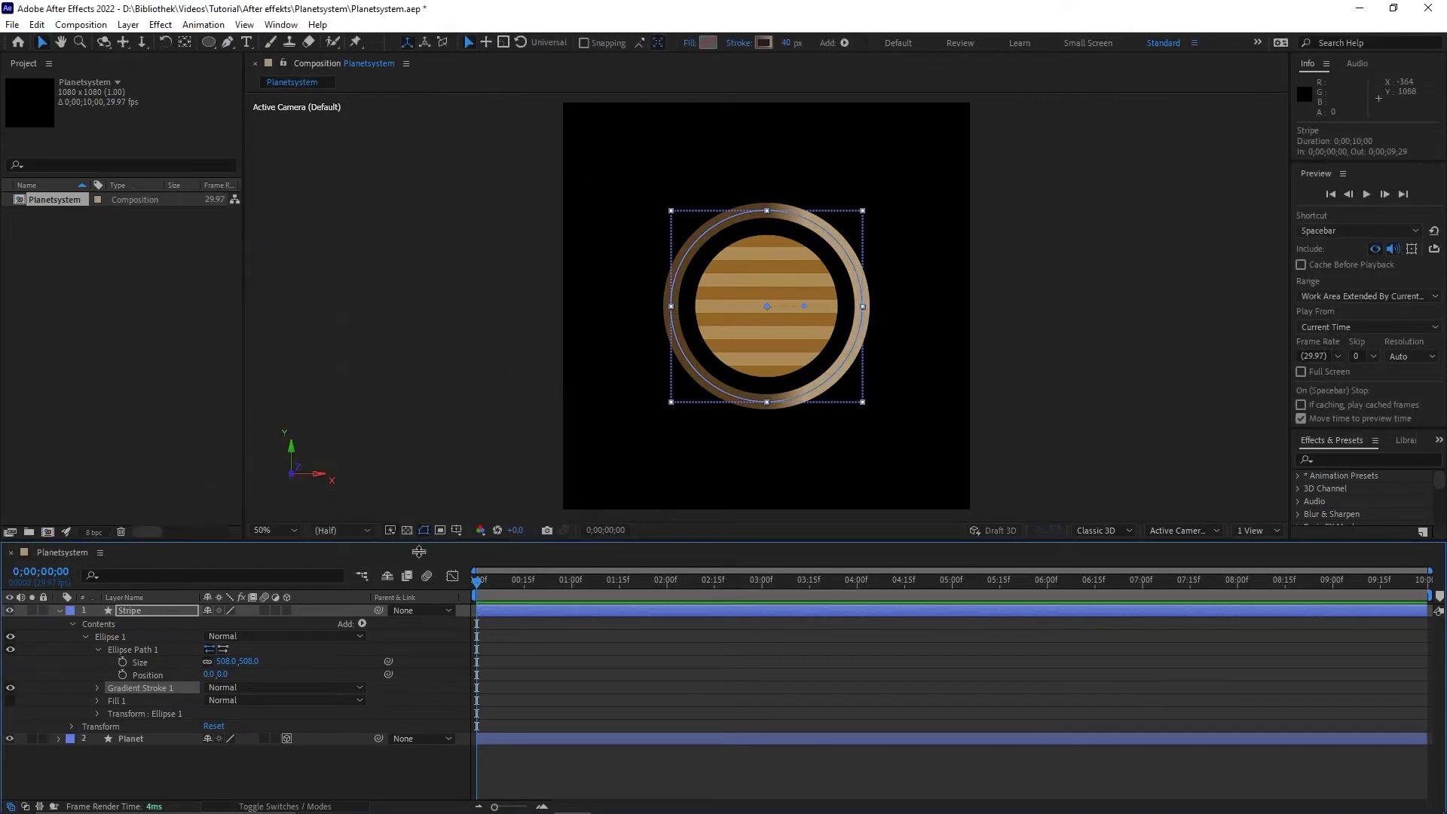
pyautogui.click(288, 609)
pyautogui.click(144, 612)
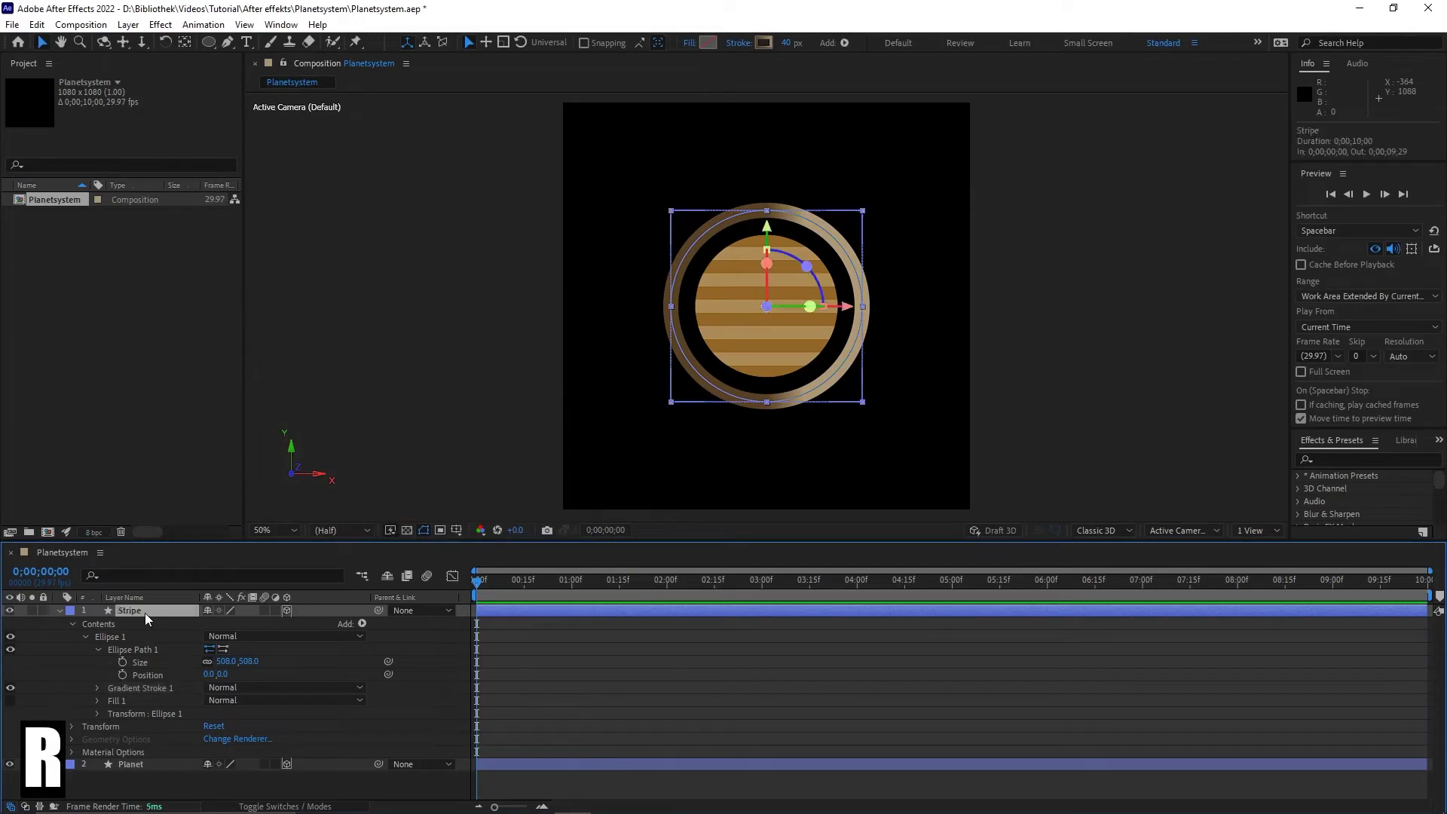
pyautogui.press('r')
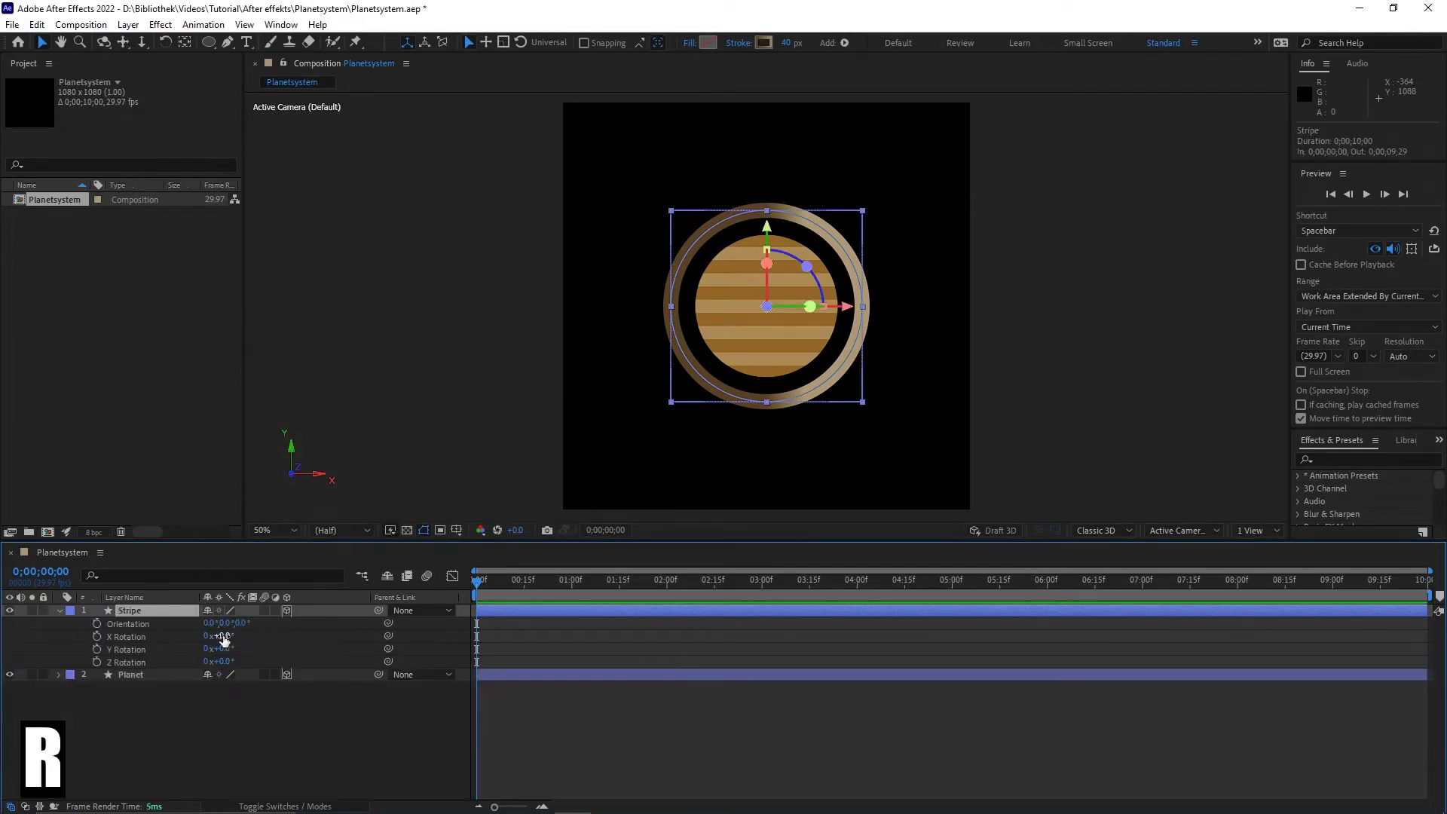
pyautogui.moveTo(224, 640); pyautogui.dragTo(268, 663)
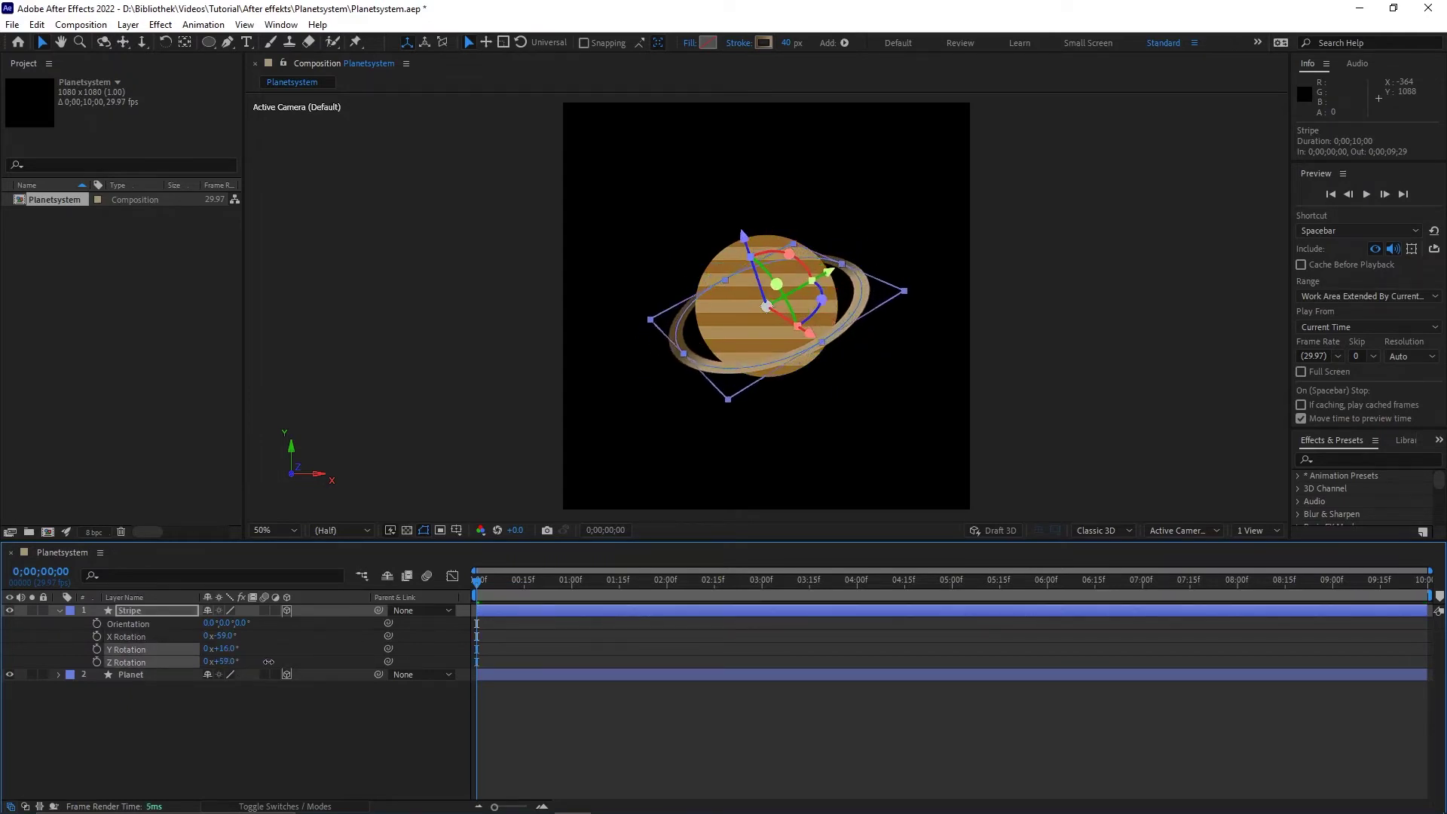
pyautogui.click(360, 753)
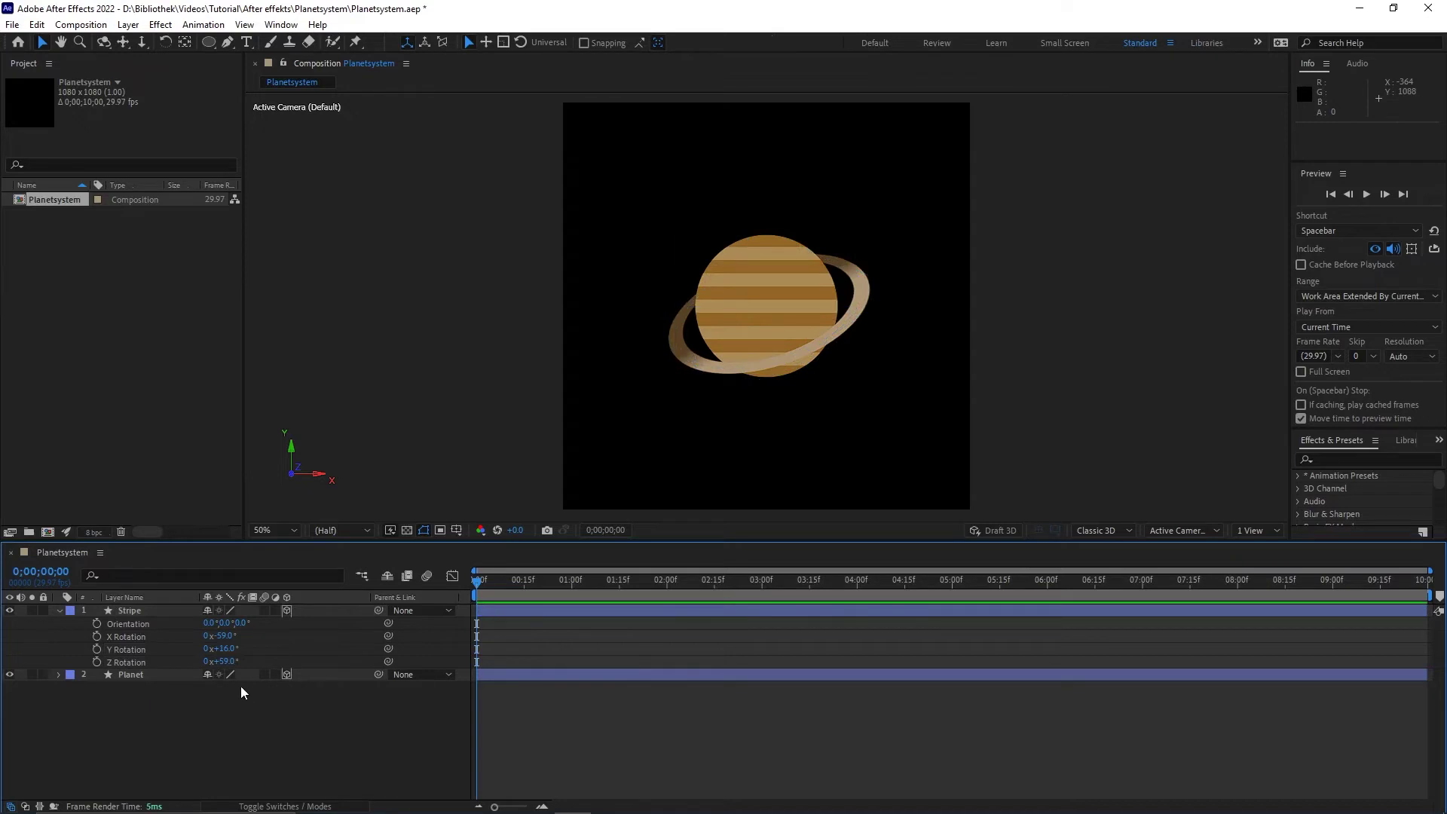
# Add a new shape layer named Moon
pyautogui.click(58, 611)
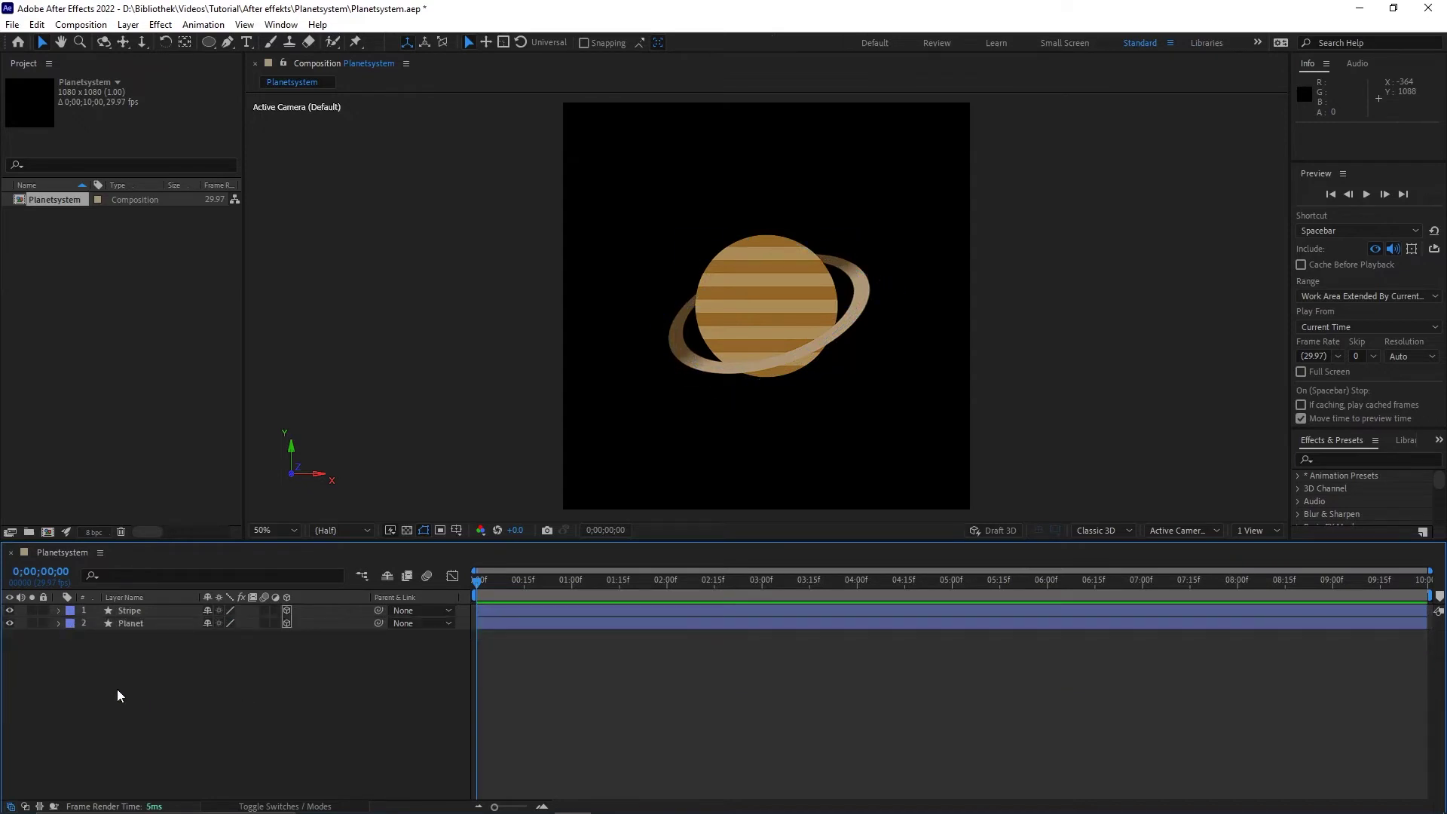
pyautogui.rightClick(118, 690)
pyautogui.moveTo(151, 507)
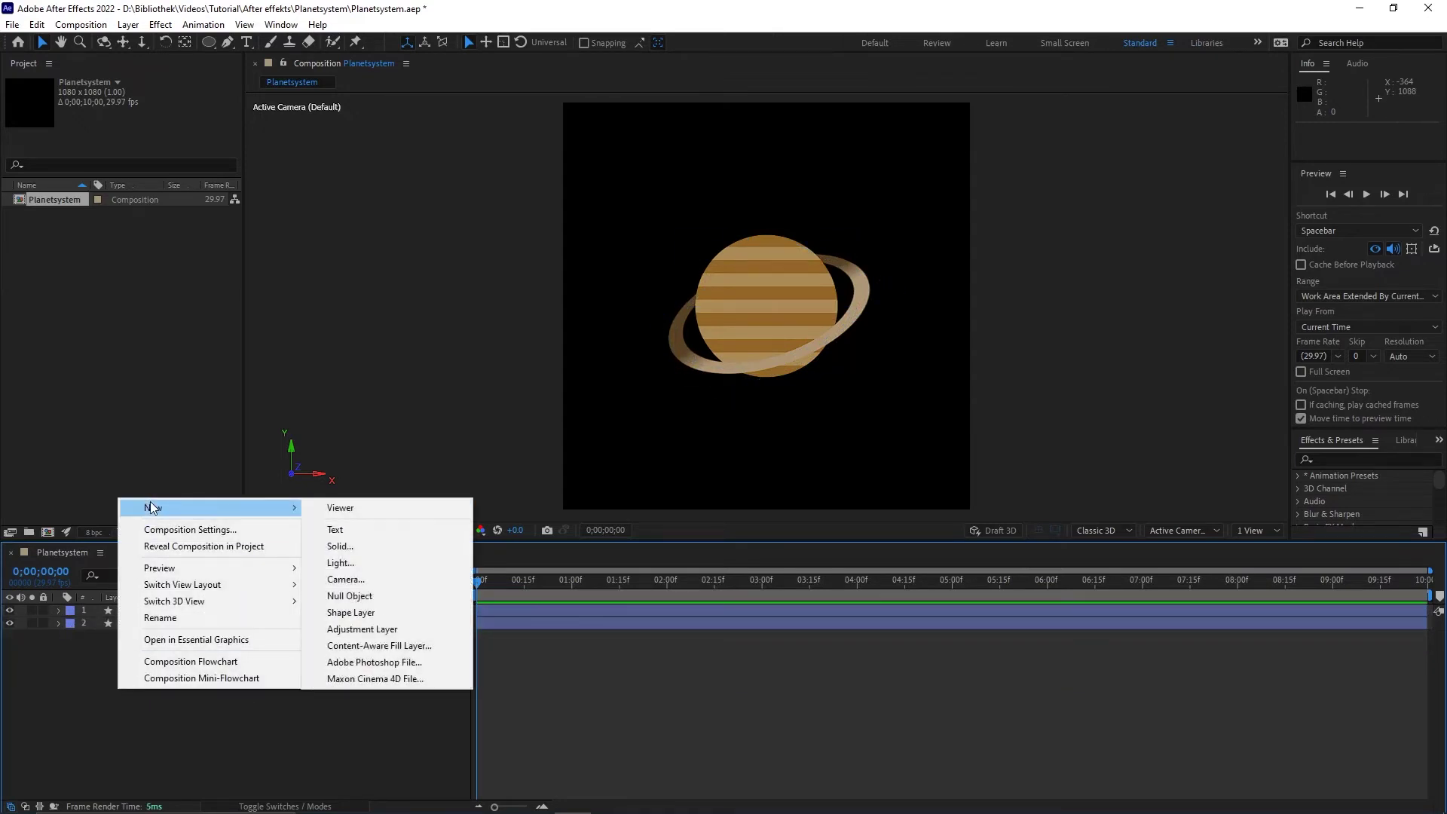
pyautogui.click(351, 611)
pyautogui.press('q')
pyautogui.press('Return')
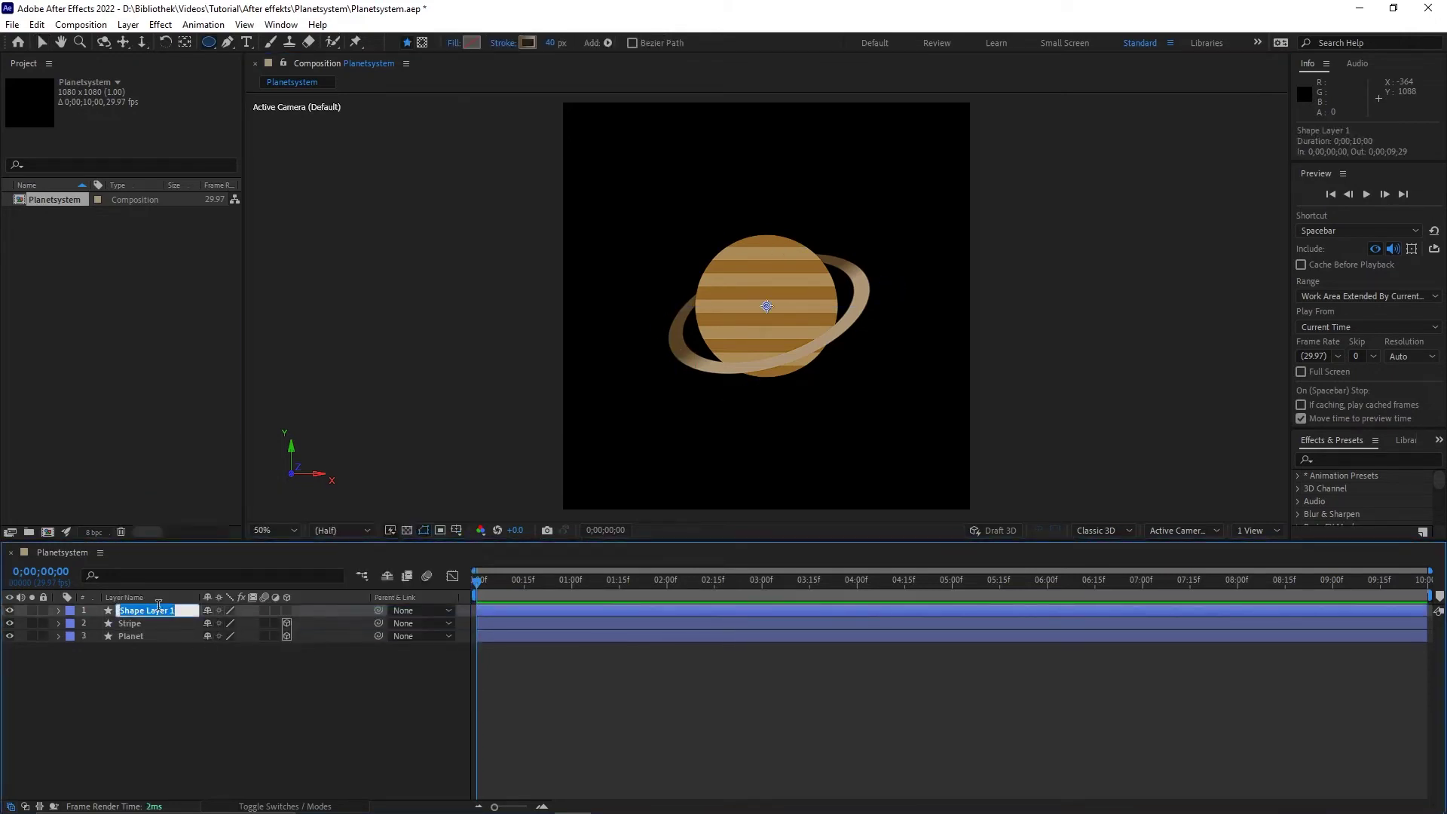
pyautogui.write('Moon')
pyautogui.press('Return')
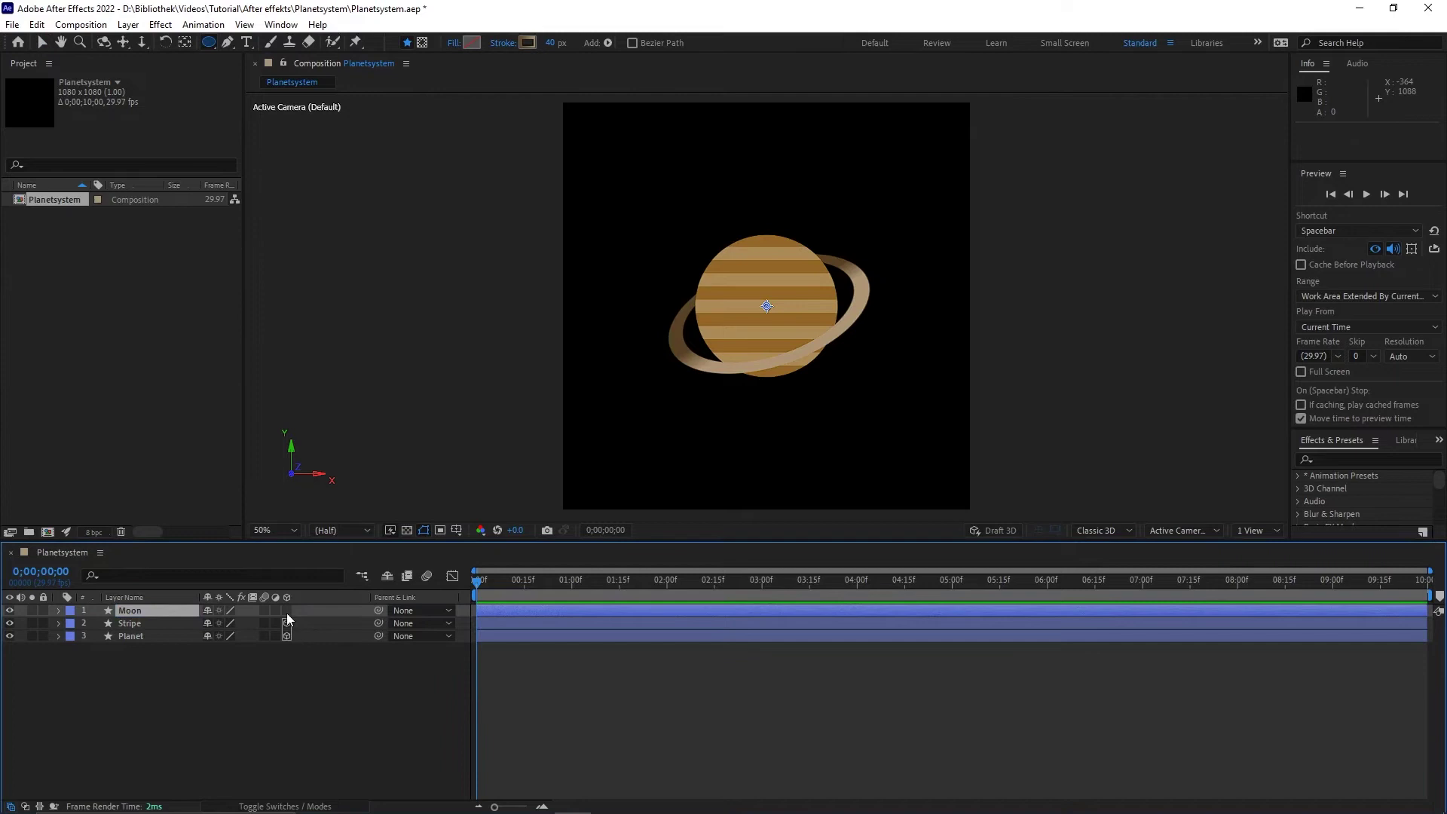
# Add a frame-sized ellipse to the Moon layer with no stroke and a solid colour fill
pyautogui.press('v')
pyautogui.doubleClick(209, 43)
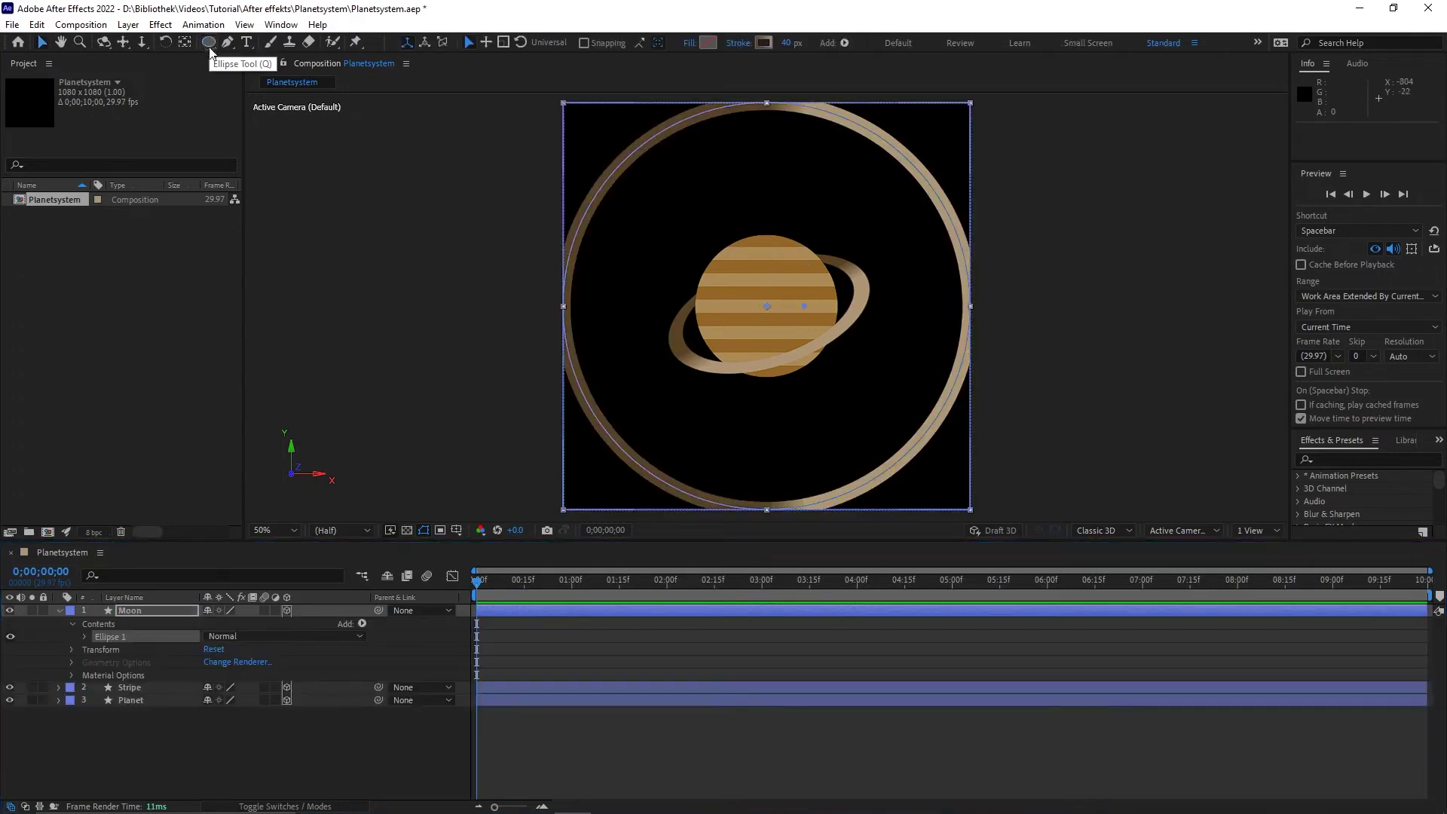
pyautogui.click(737, 43)
pyautogui.click(647, 373)
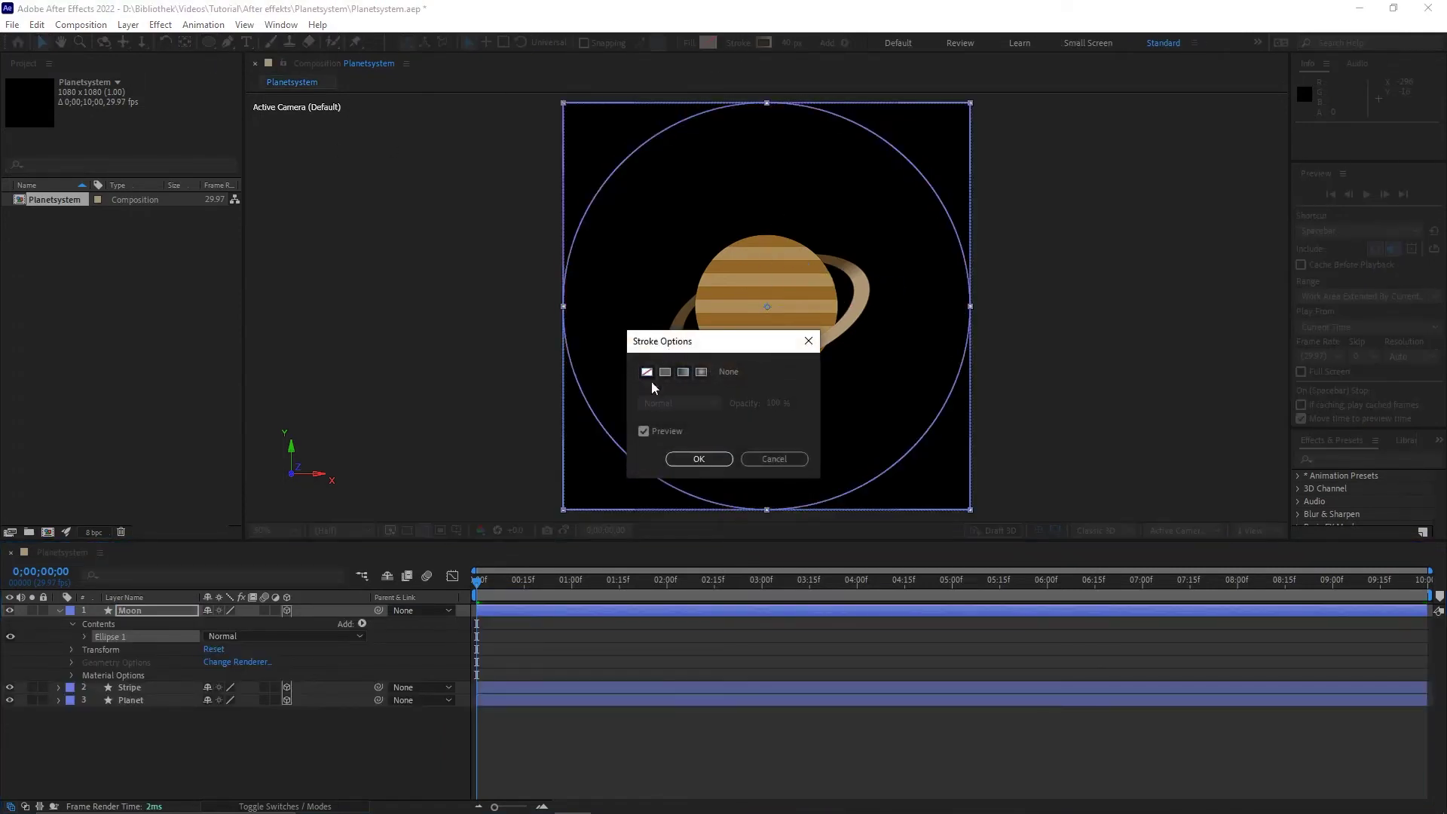
pyautogui.click(698, 458)
pyautogui.click(690, 43)
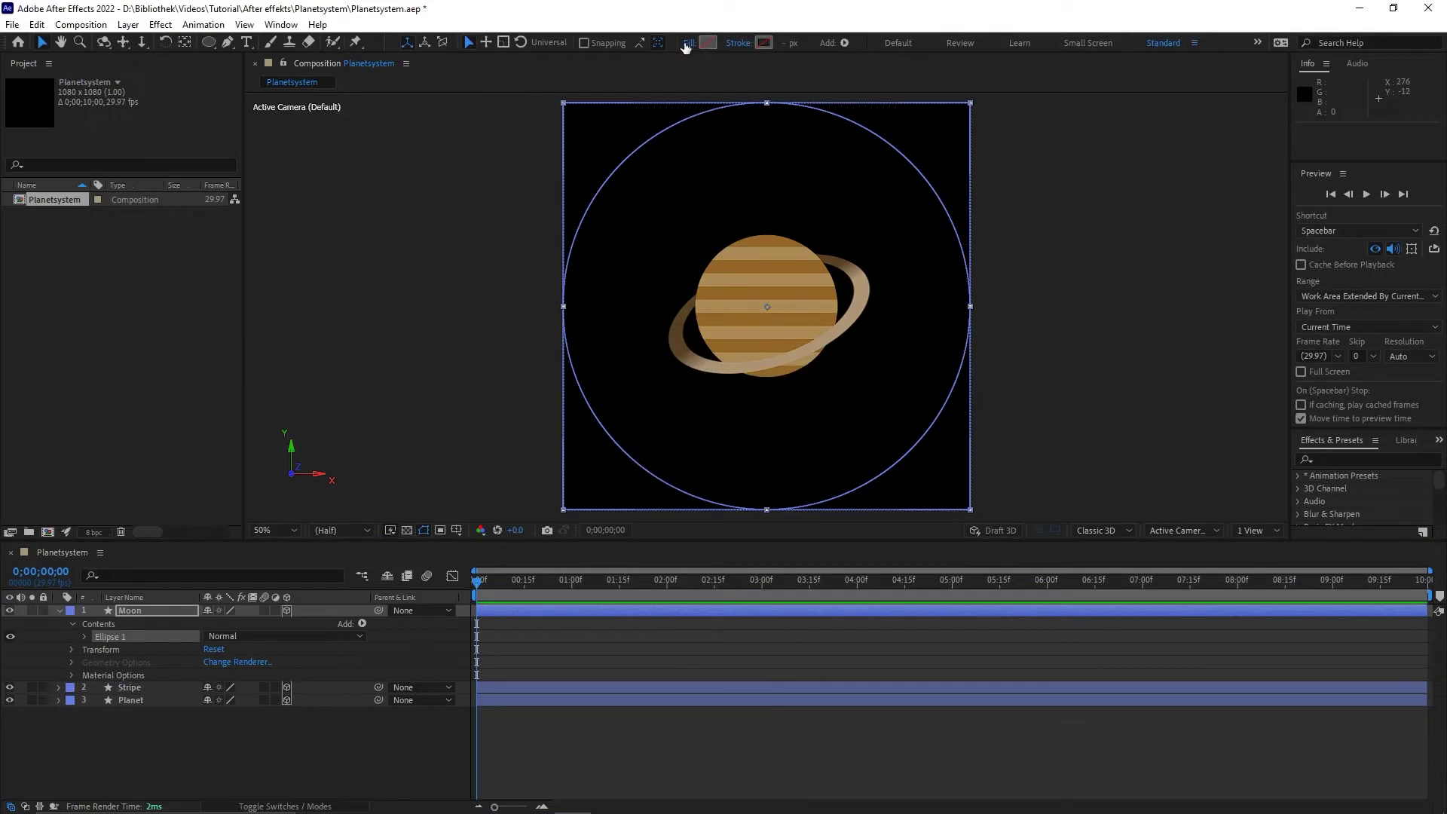
pyautogui.click(664, 373)
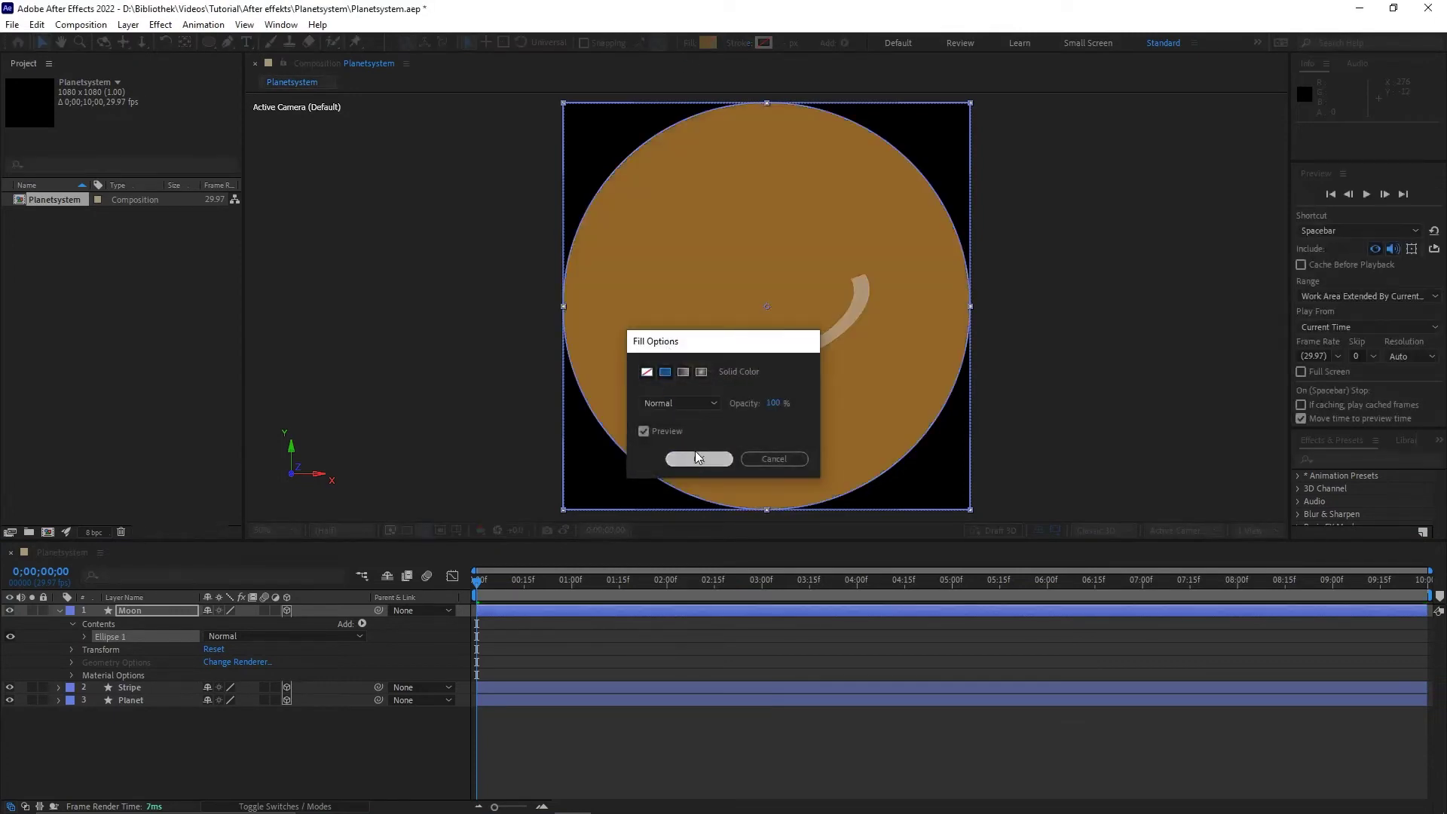
pyautogui.click(695, 453)
# Set the moon's fill colour to purple (#753994)
pyautogui.click(714, 44)
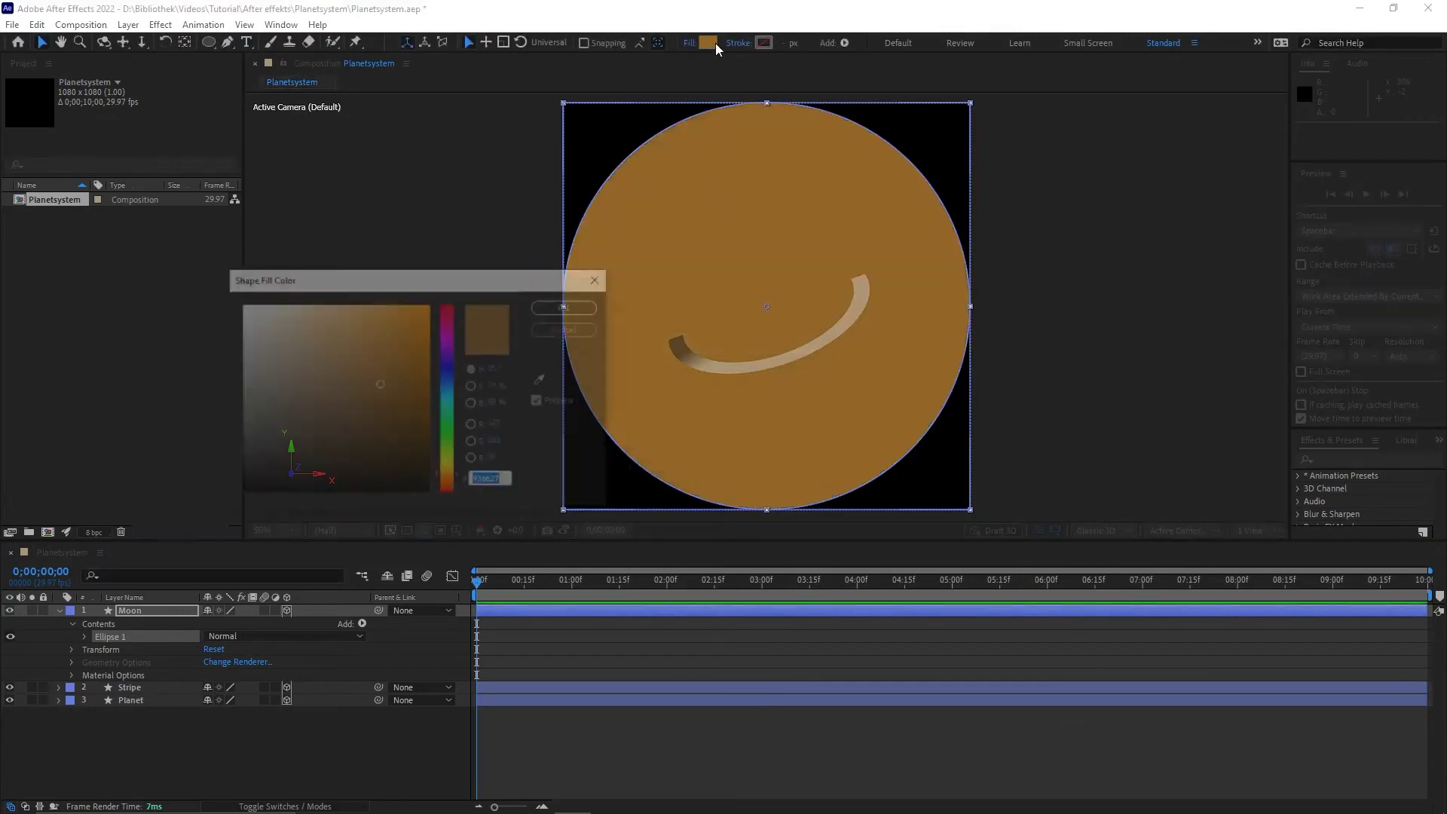
pyautogui.click(454, 345)
pyautogui.moveTo(347, 368); pyautogui.dragTo(356, 383)
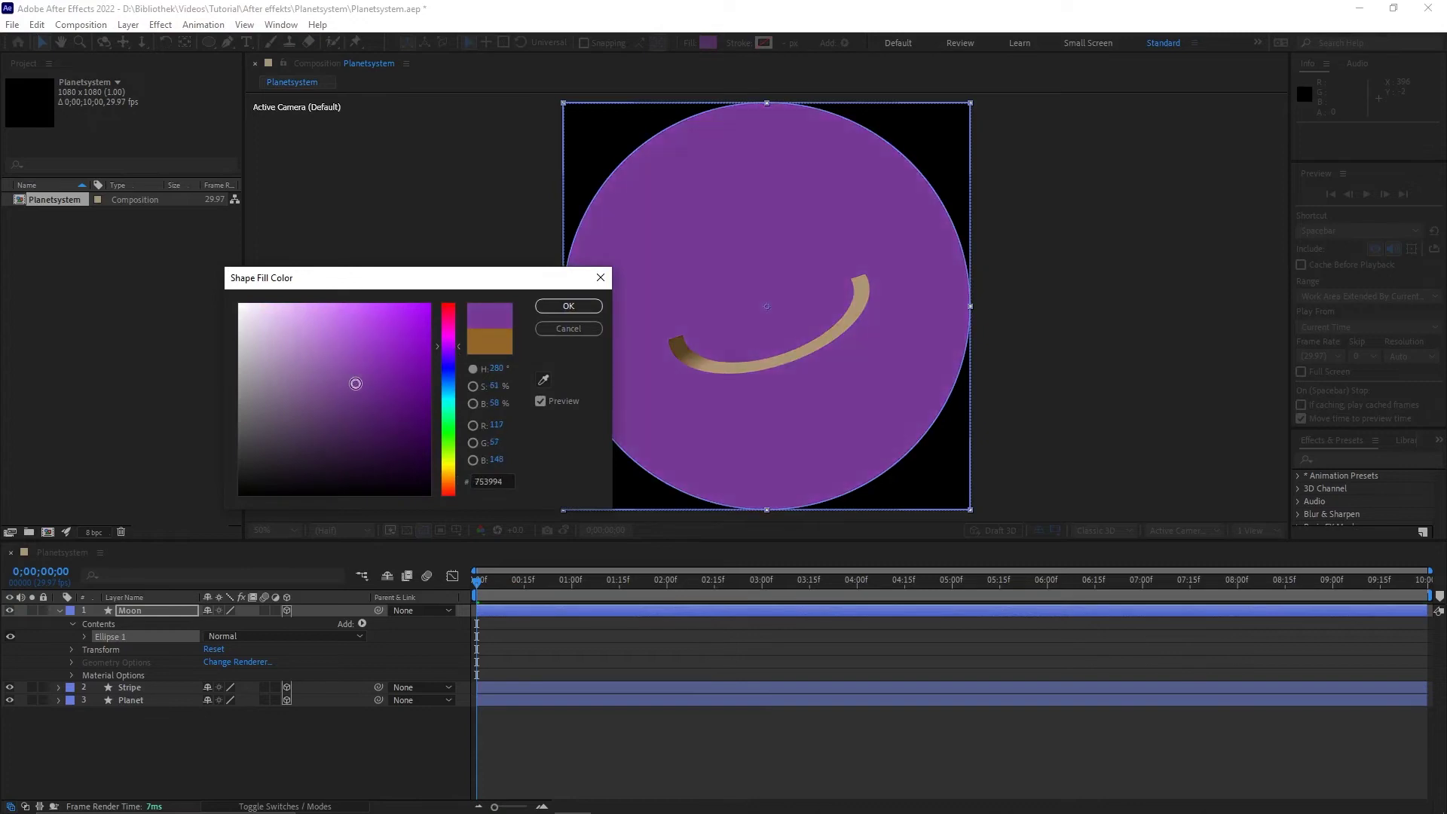
pyautogui.click(573, 308)
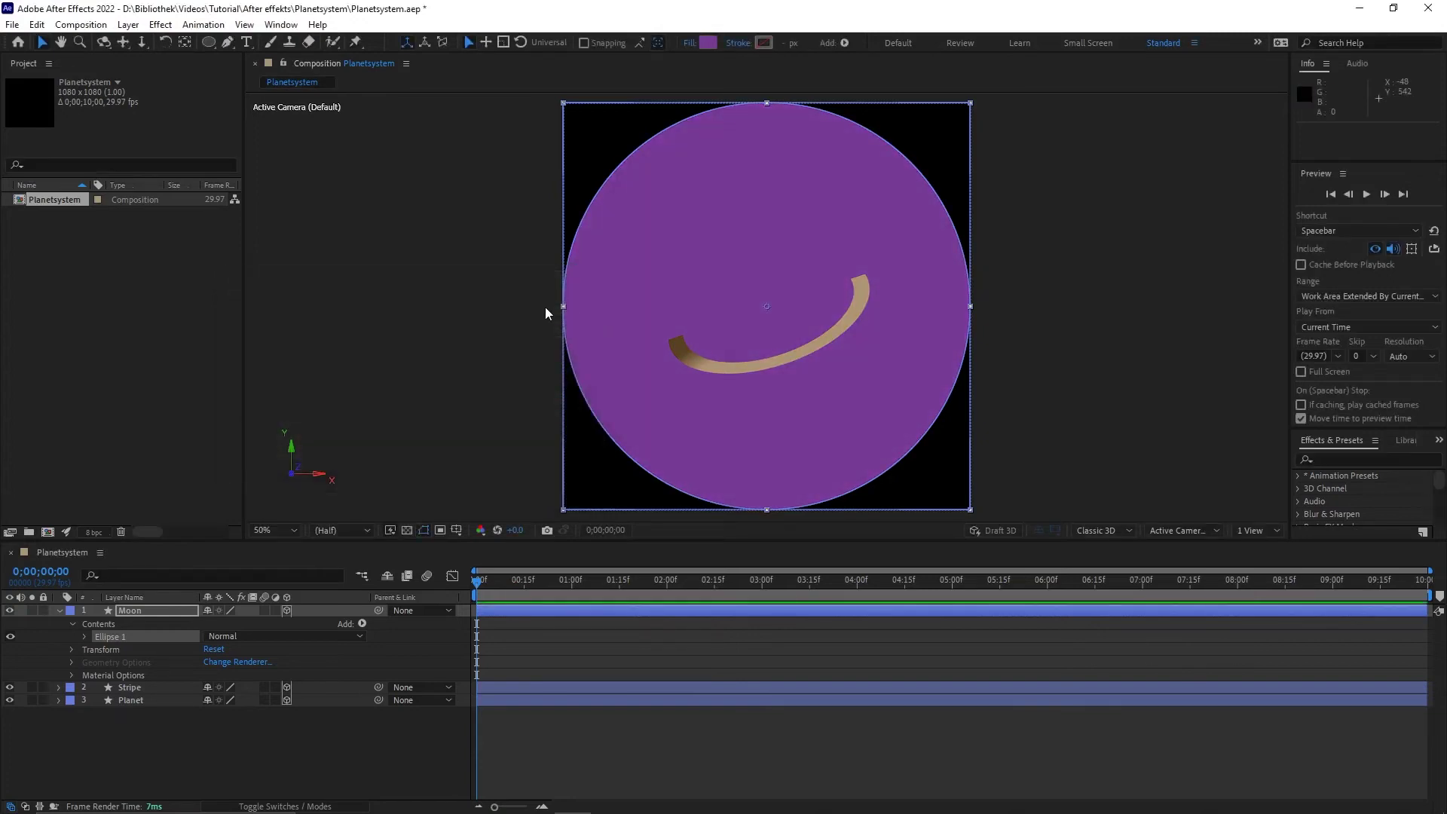
pyautogui.click(79, 636)
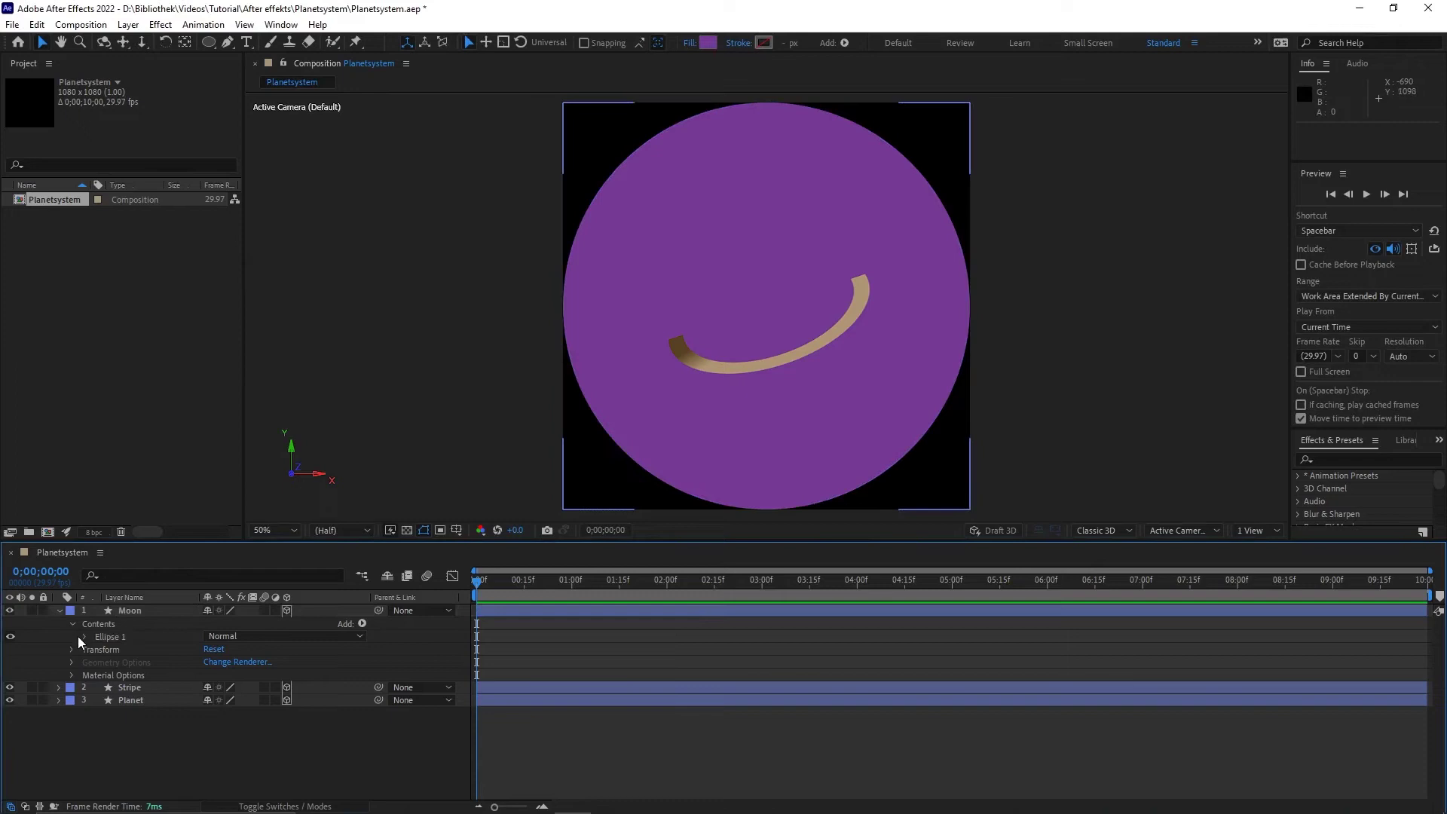
# Resize the moon ellipse to 150 × 150 px
pyautogui.click(85, 636)
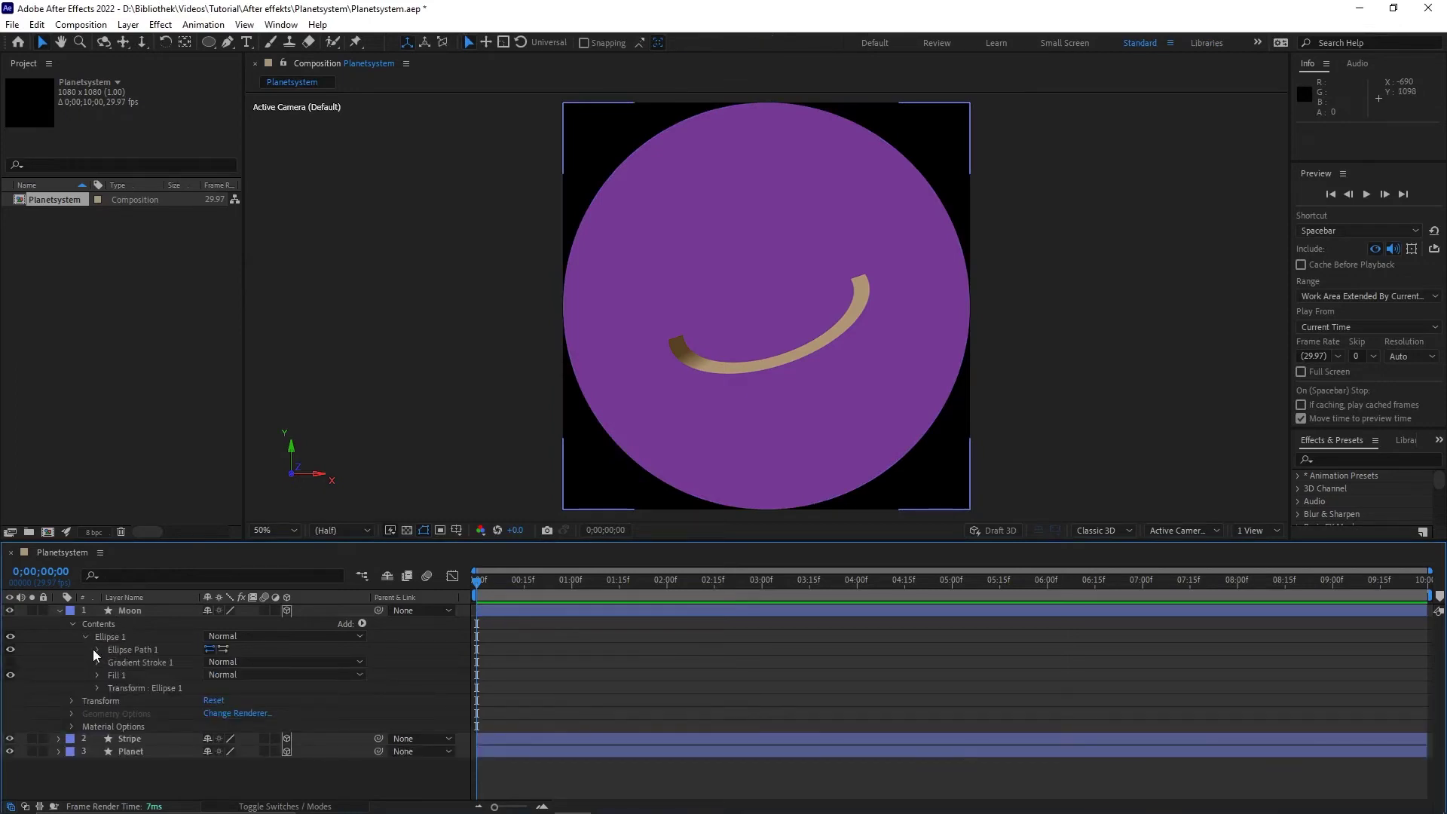
pyautogui.click(94, 648)
pyautogui.click(230, 661)
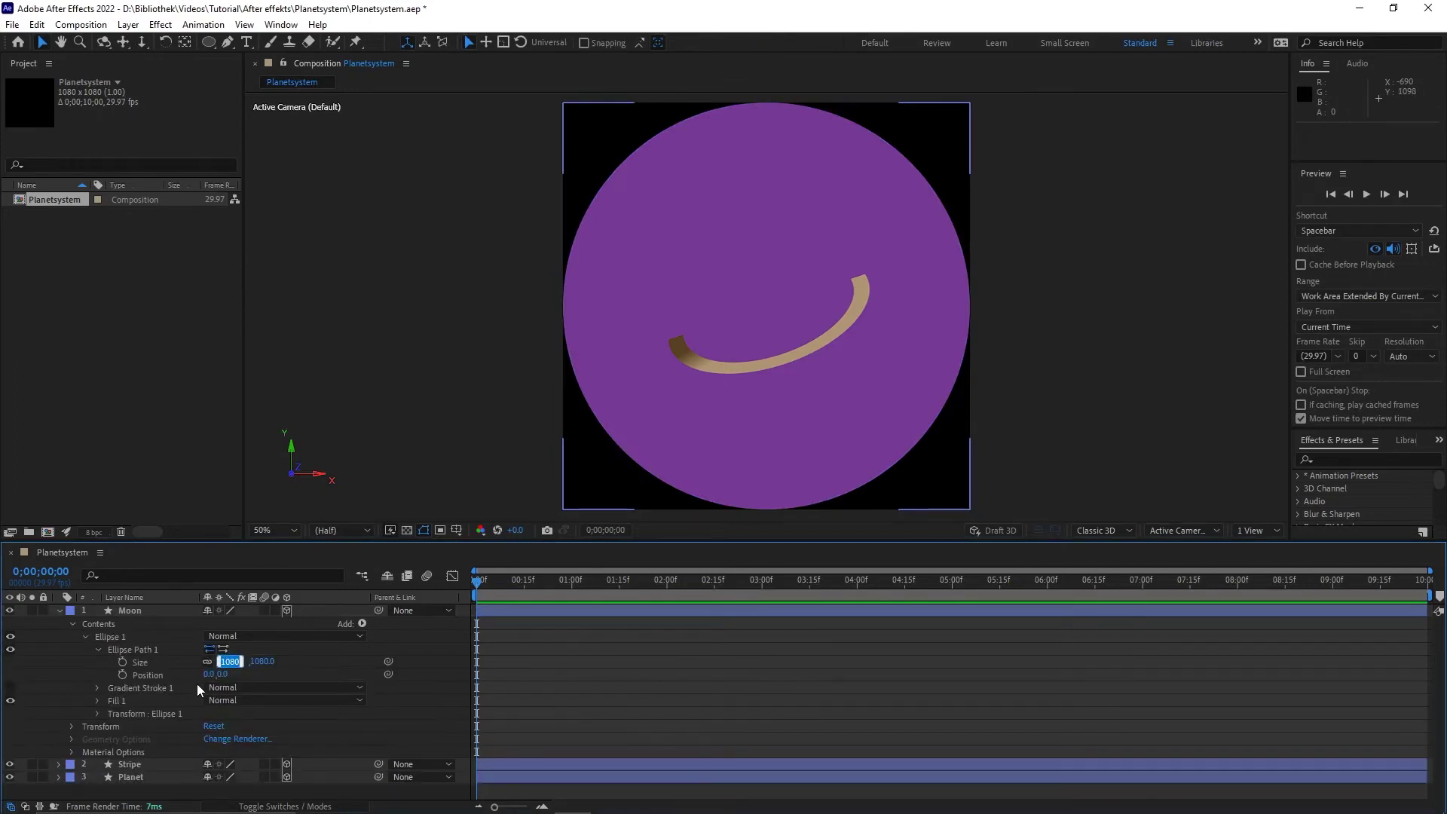
pyautogui.write('238')
pyautogui.press('Return')
pyautogui.click(141, 662)
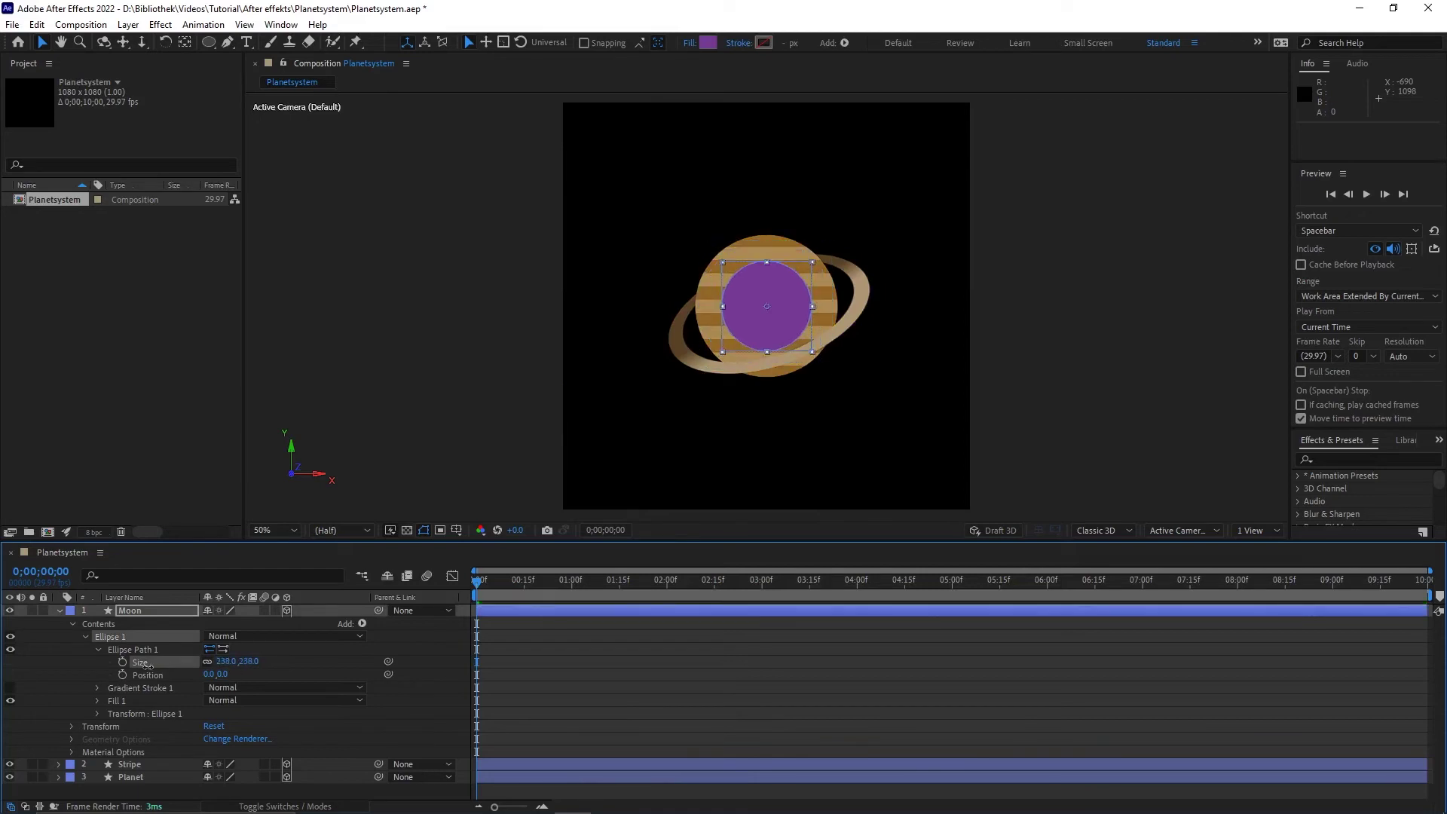
pyautogui.moveTo(226, 661); pyautogui.dragTo(162, 661)
pyautogui.click(226, 661)
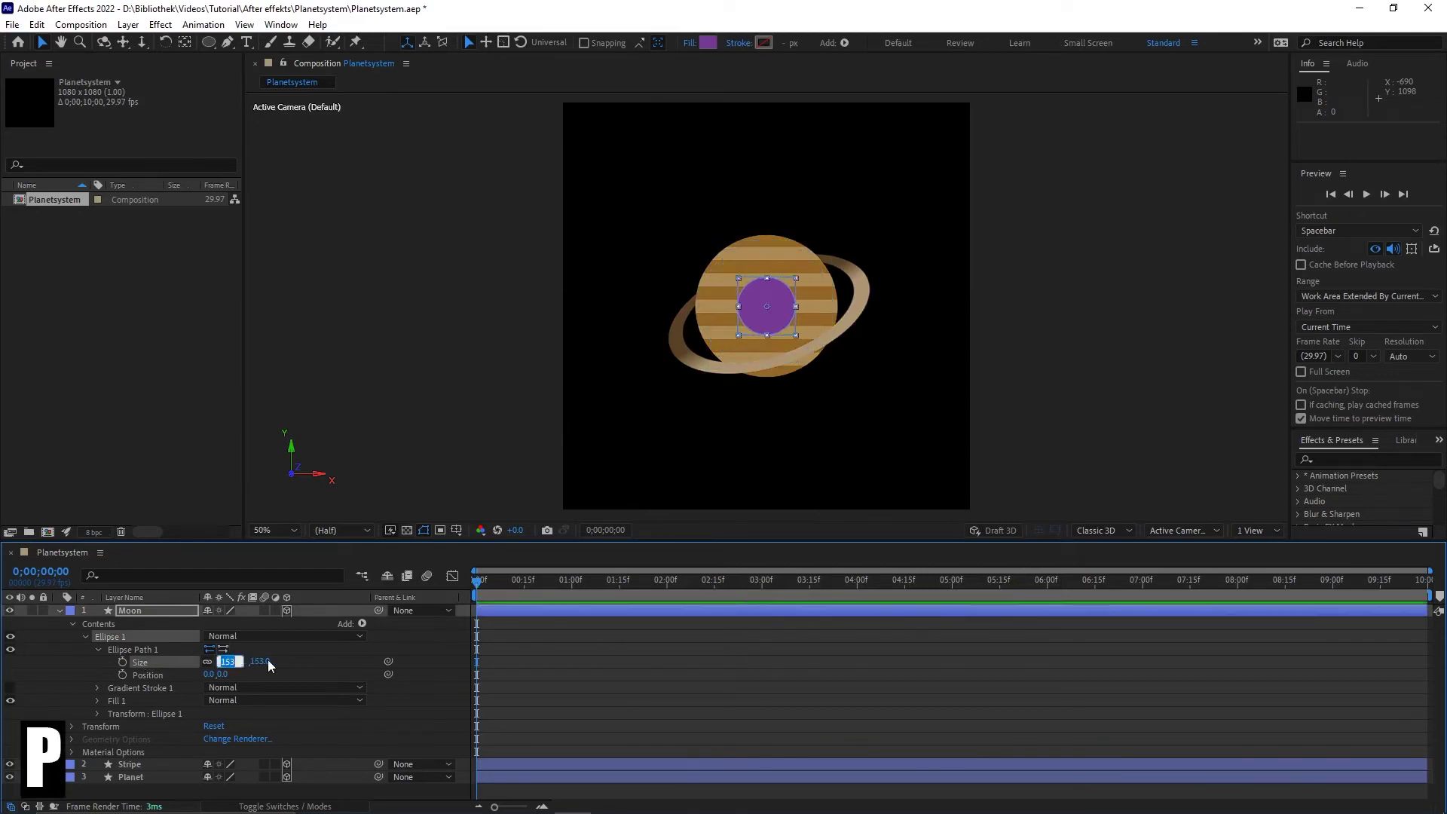
pyautogui.write('150')
pyautogui.press('Return')
# Move the moon to position 941, 540, 0, beside the planet
pyautogui.click(58, 610)
pyautogui.press('p')
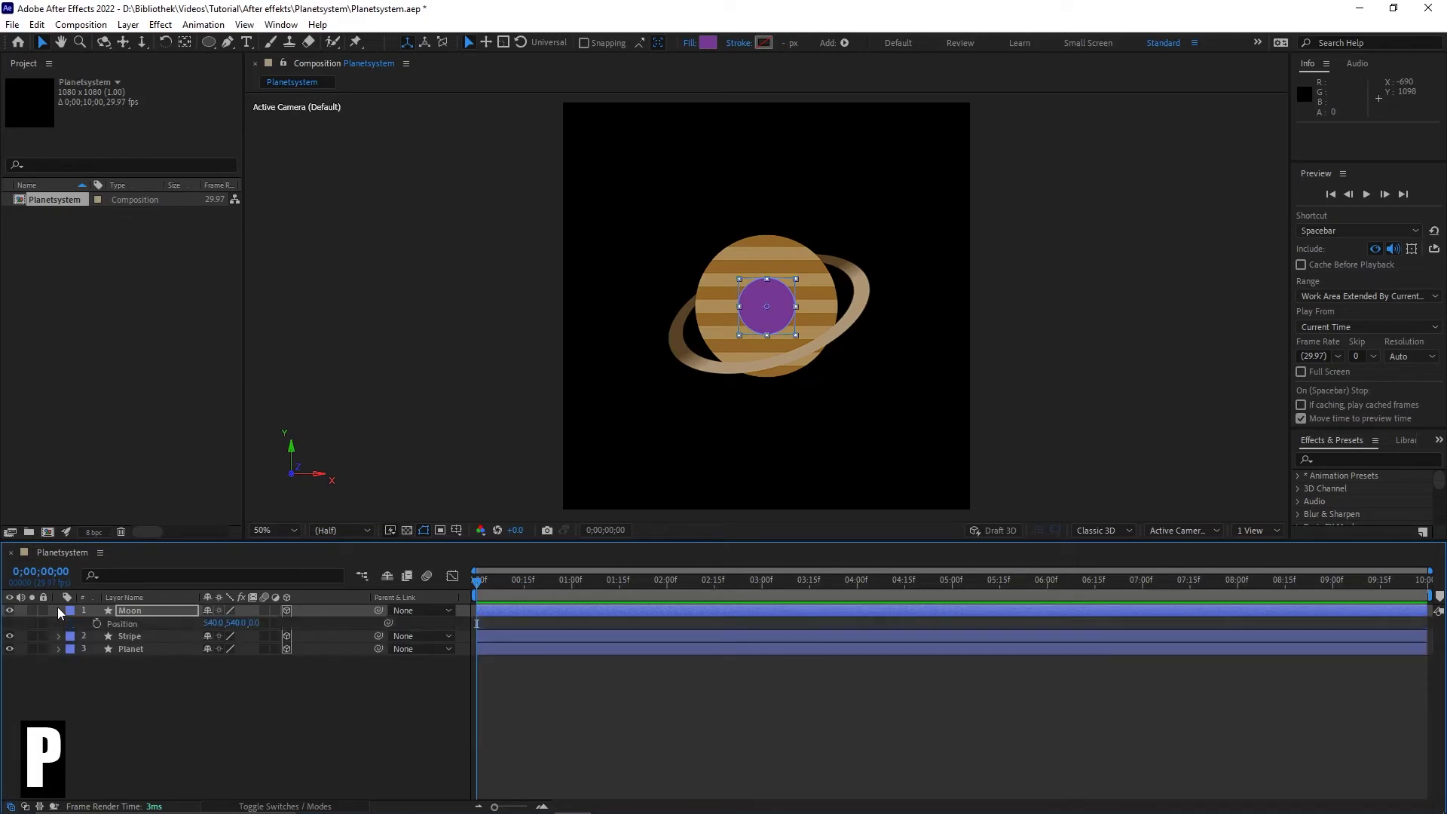
pyautogui.moveTo(227, 622); pyautogui.dragTo(510, 621)
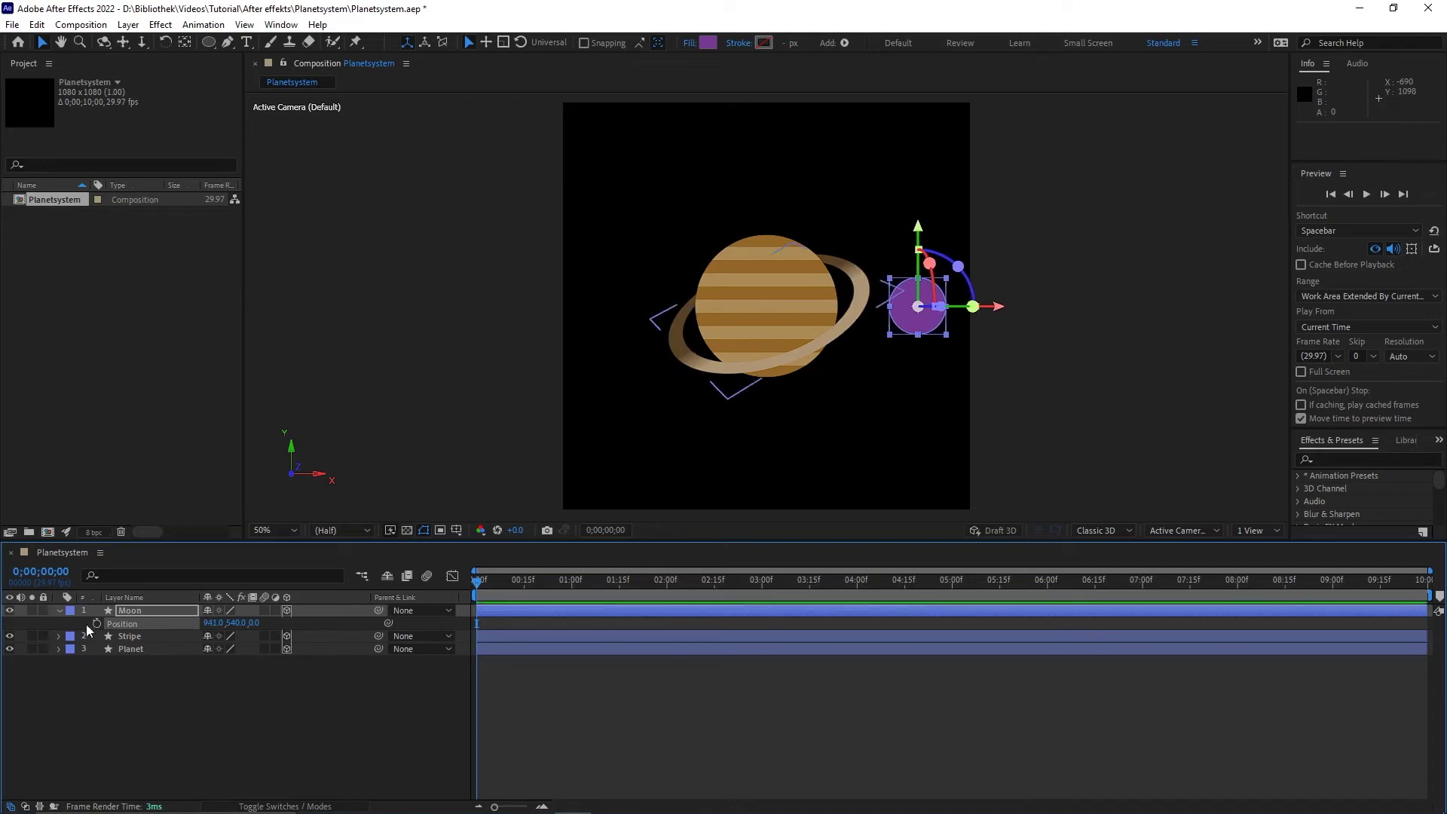
# Add a Null 1 layer and make it the Moon's parent
pyautogui.click(60, 611)
pyautogui.rightClick(105, 689)
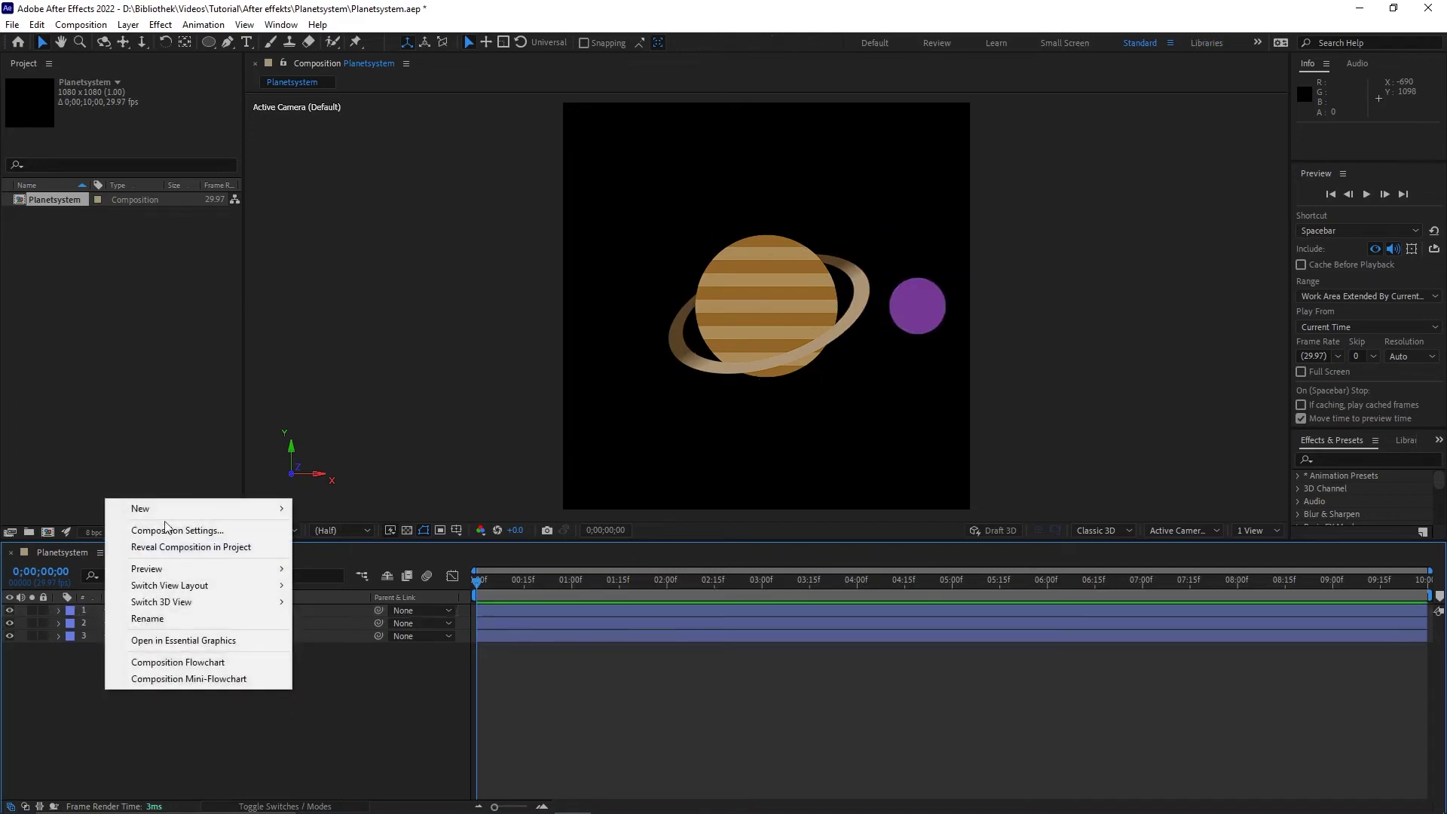
pyautogui.moveTo(165, 508)
pyautogui.click(365, 597)
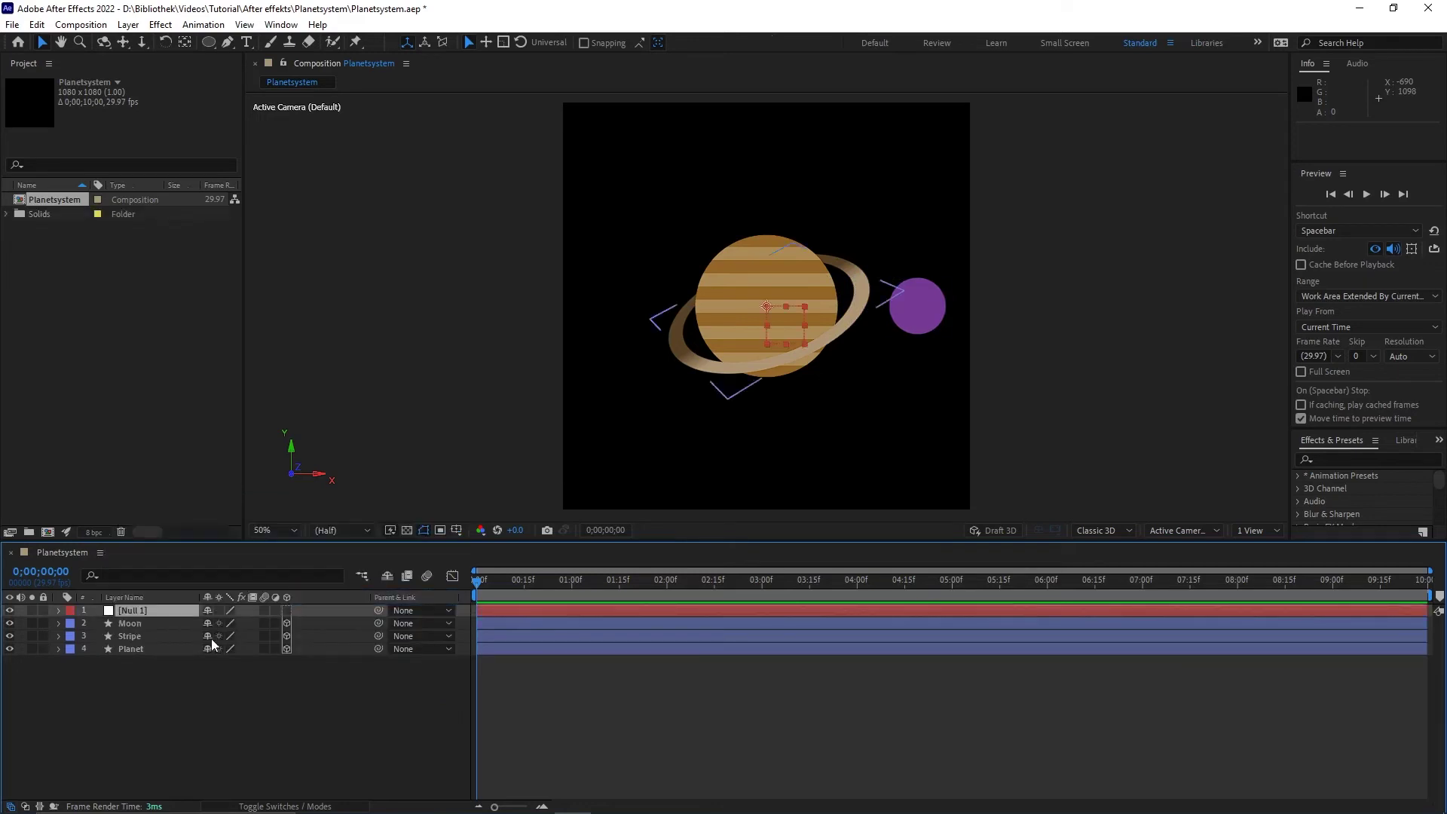
pyautogui.moveTo(378, 622); pyautogui.dragTo(140, 611)
# Make Null 1 3D and drive its Y Rotation with the expression time*100
pyautogui.click(286, 610)
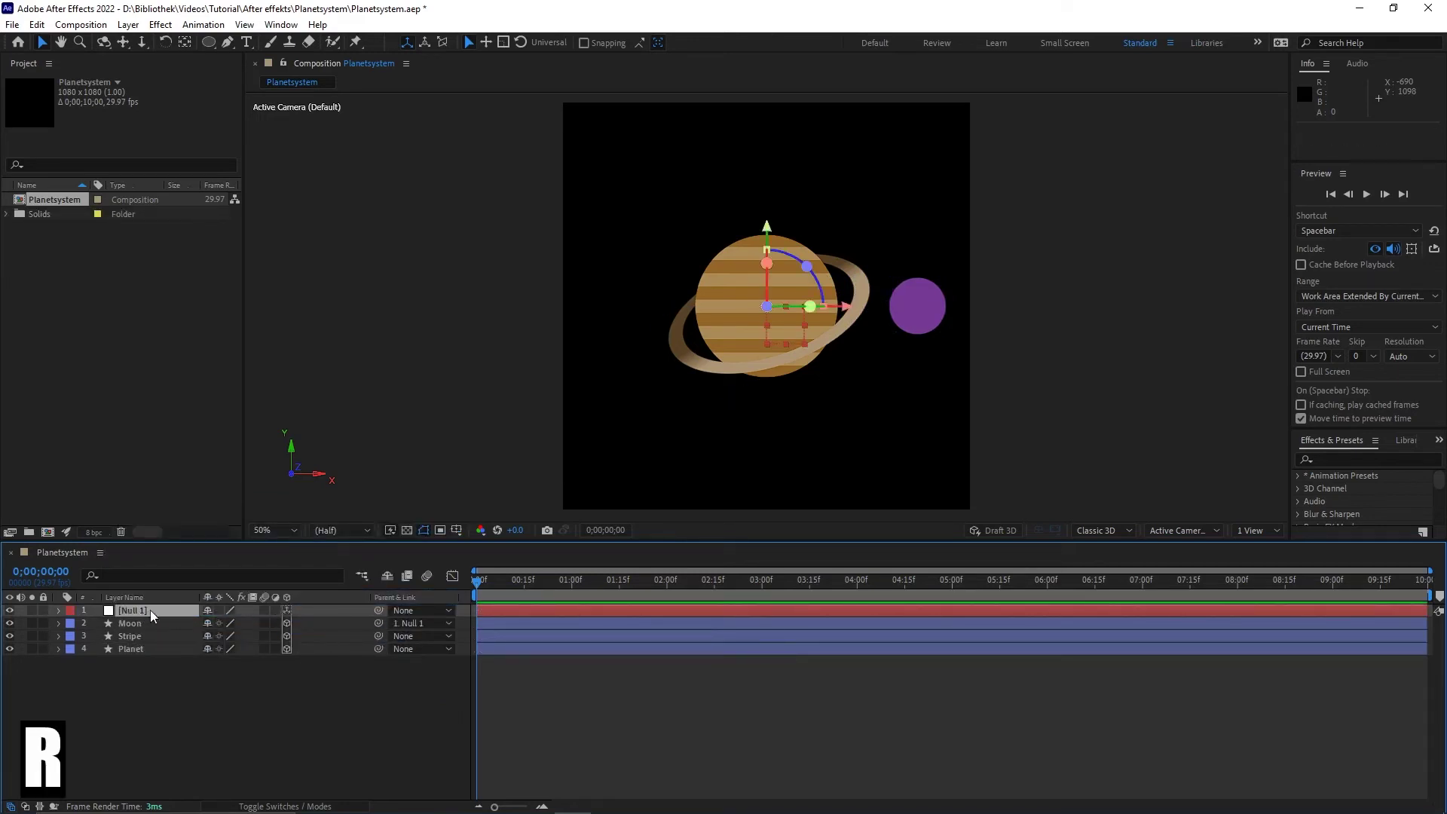
pyautogui.press('r')
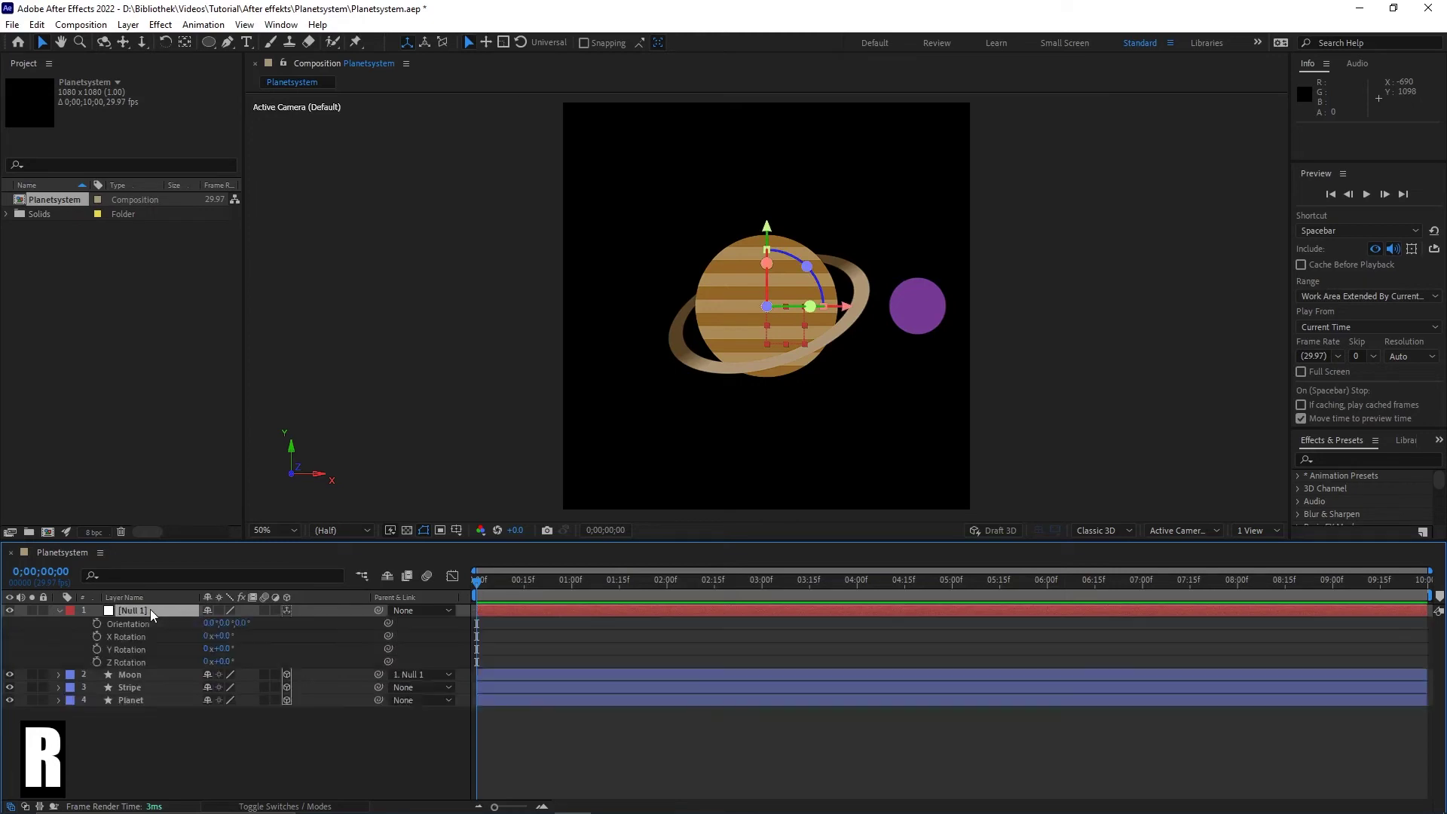
pyautogui.keyDown('alt'); pyautogui.click(95, 645); pyautogui.keyUp('alt')
pyautogui.write('t')
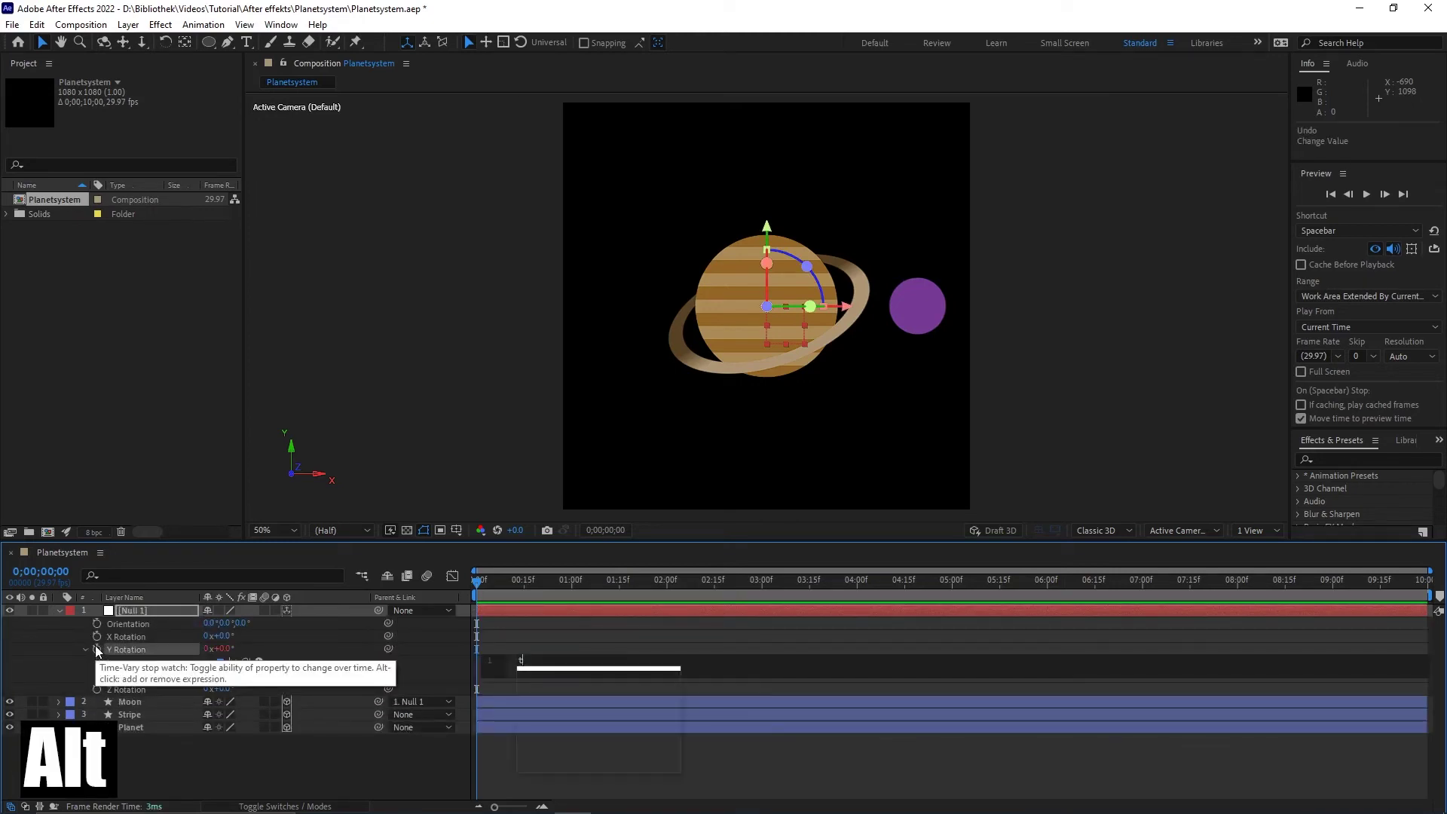
pyautogui.write('ime*100')
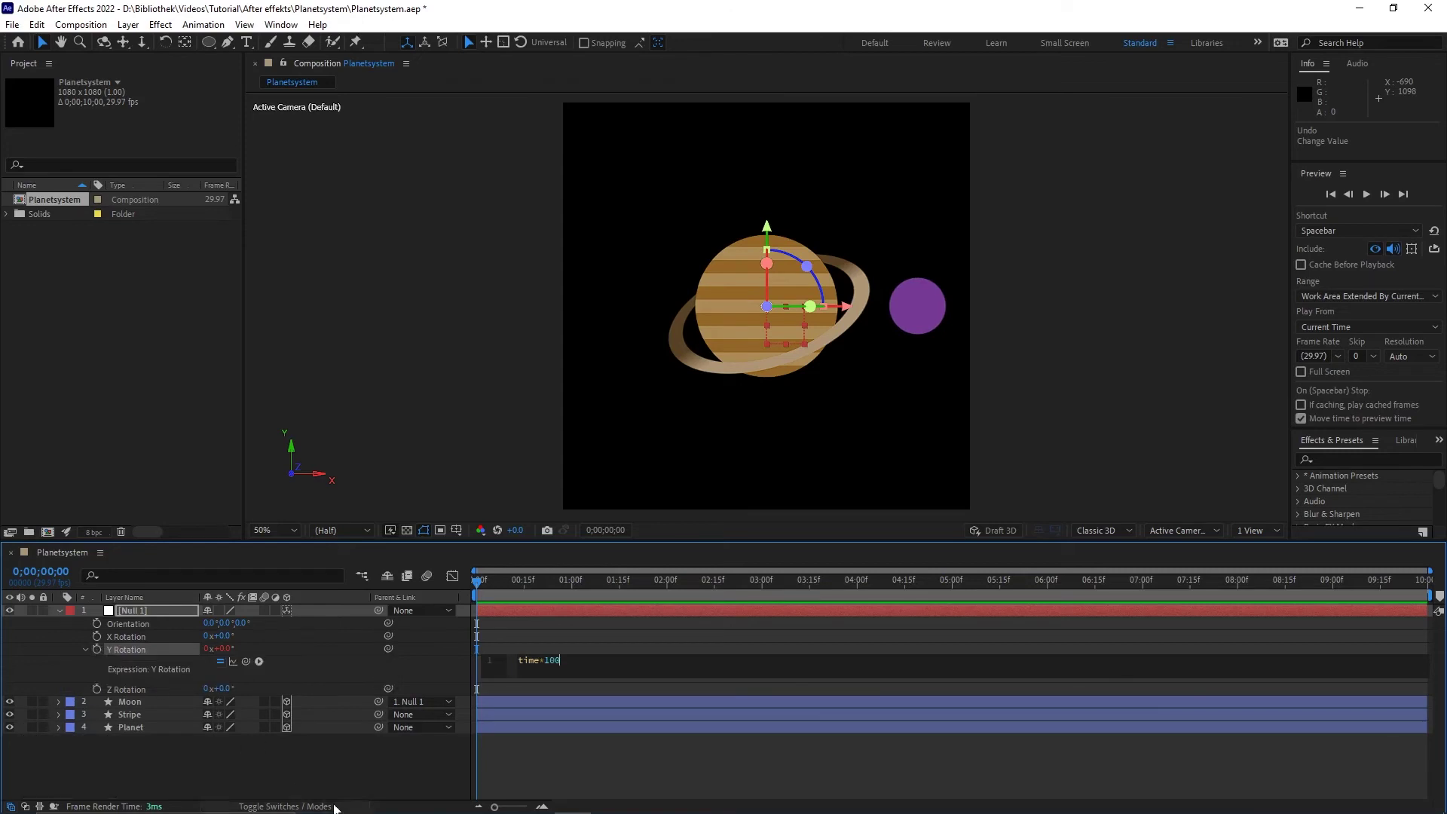
pyautogui.click(351, 762)
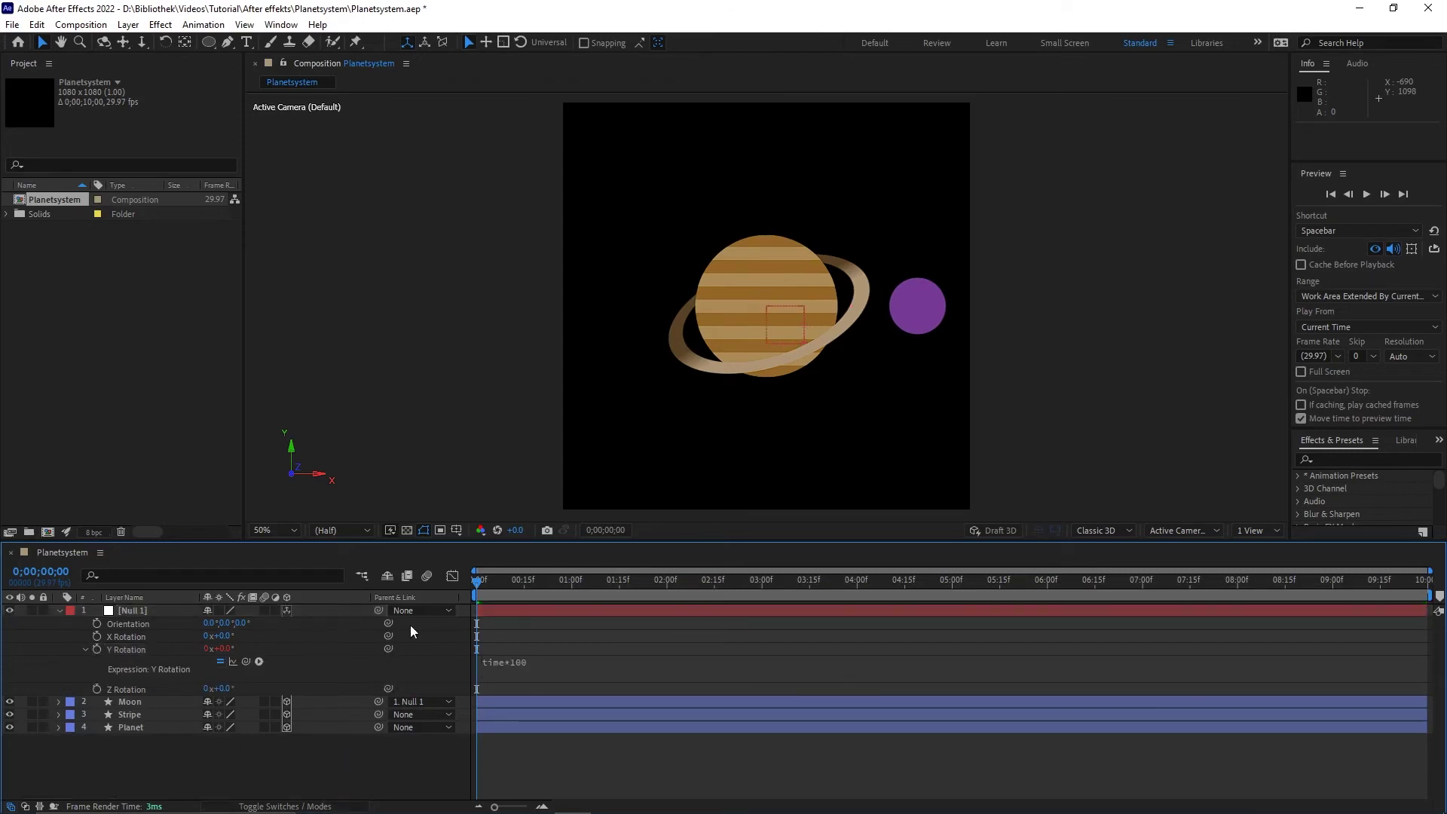
# Scrub the timeline to preview the moon circling the planet, then return to the start
pyautogui.click(59, 612)
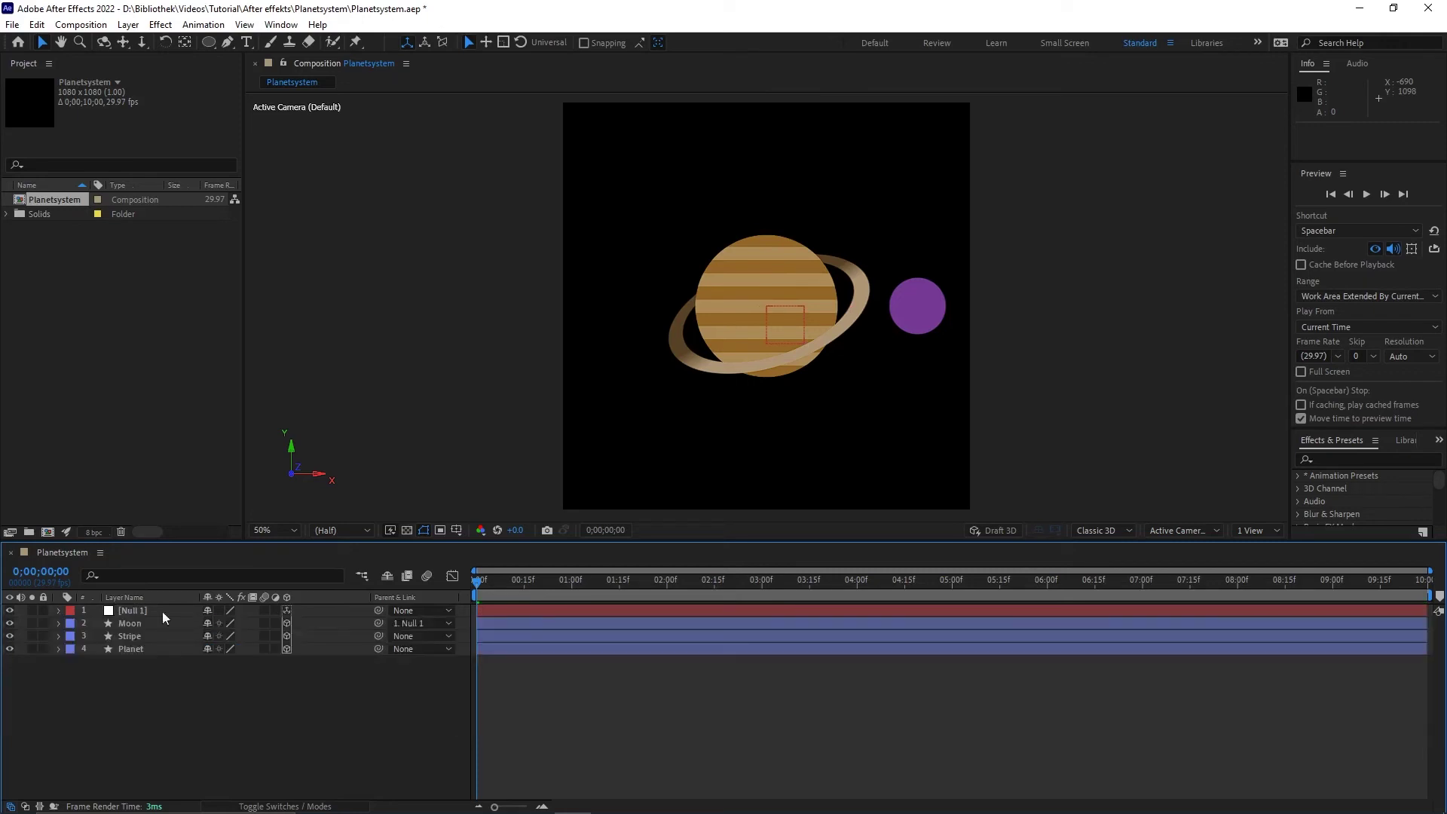
pyautogui.moveTo(476, 585); pyautogui.dragTo(563, 585)
pyautogui.click(775, 300)
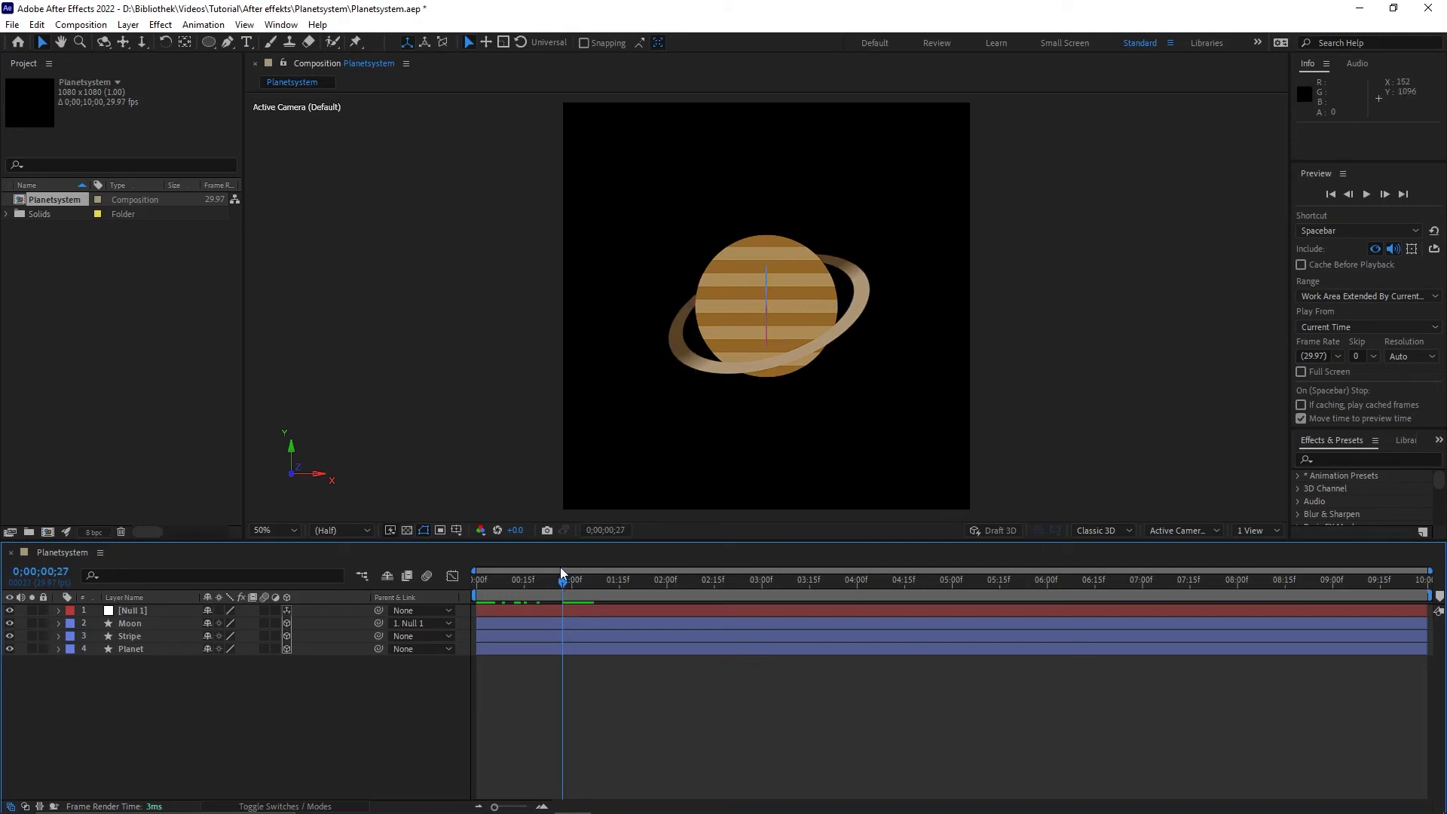
pyautogui.moveTo(563, 581); pyautogui.dragTo(476, 580)
# Add Camera 1 to the composition with the 80mm preset
pyautogui.rightClick(256, 695)
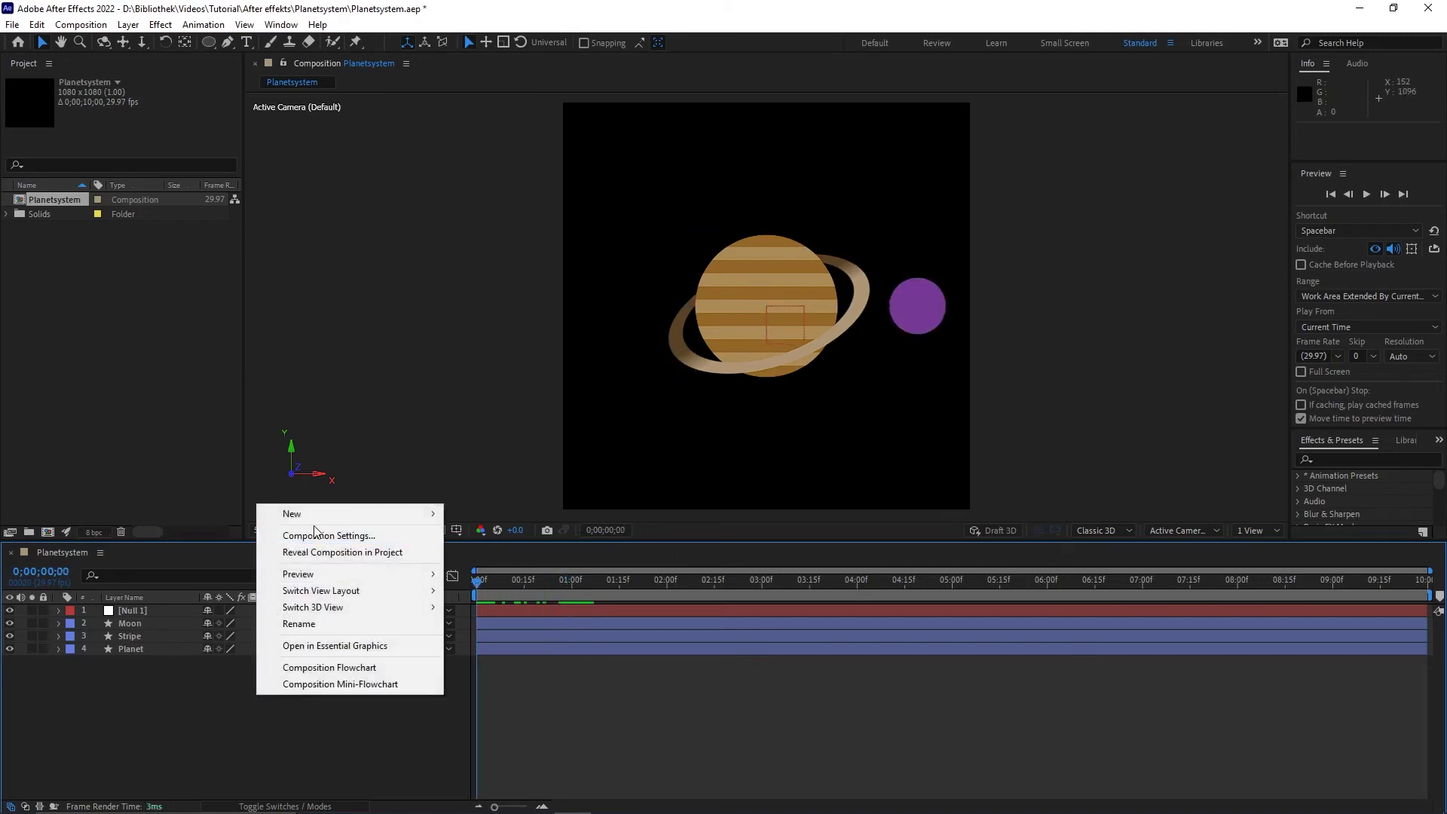
pyautogui.moveTo(313, 513)
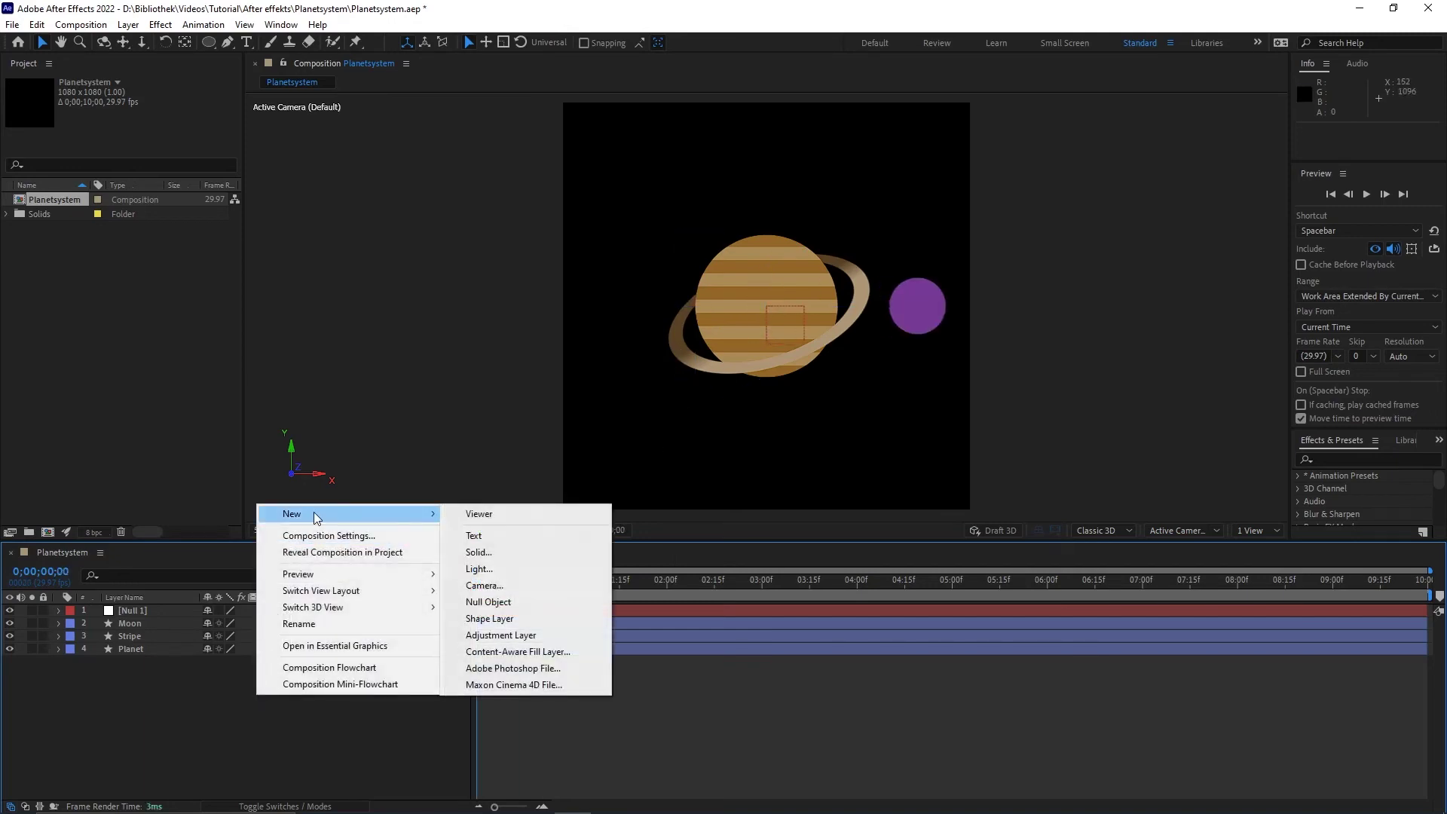
pyautogui.click(547, 588)
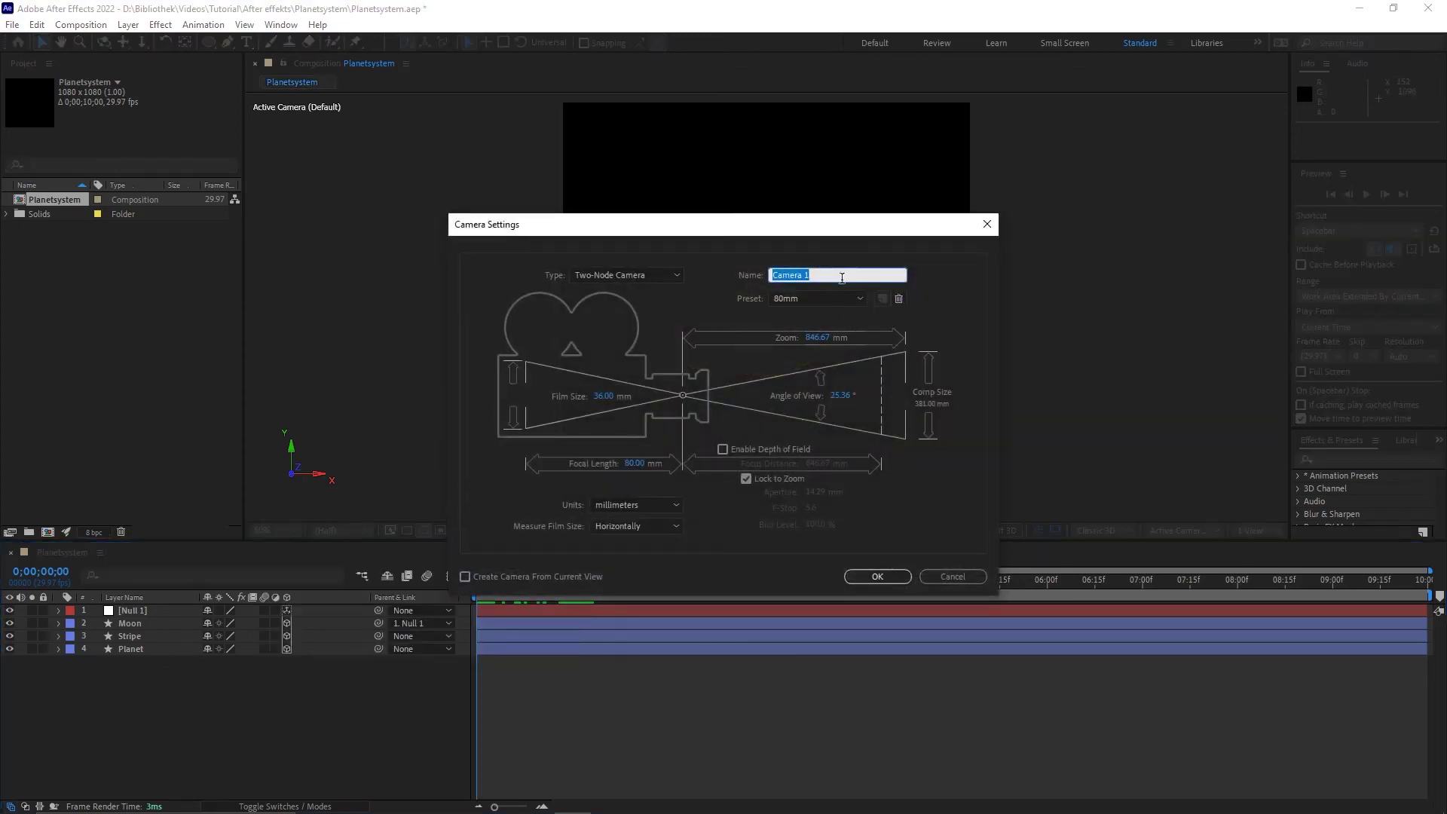
pyautogui.click(881, 578)
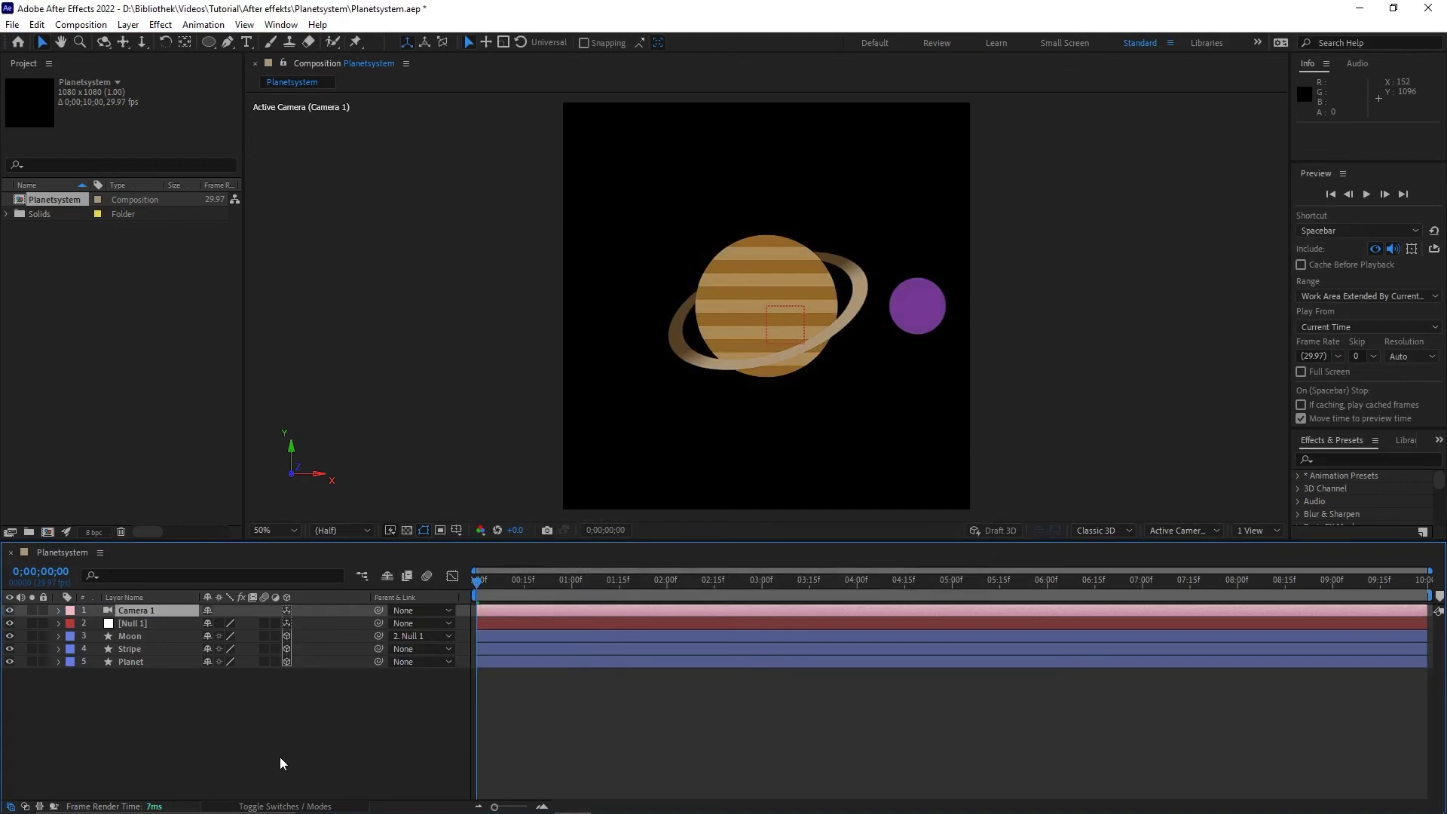
# Set the Moon layer's Auto-Orient to Orient Towards Camera and scrub to preview the orbit
pyautogui.click(137, 636)
pyautogui.click(128, 24)
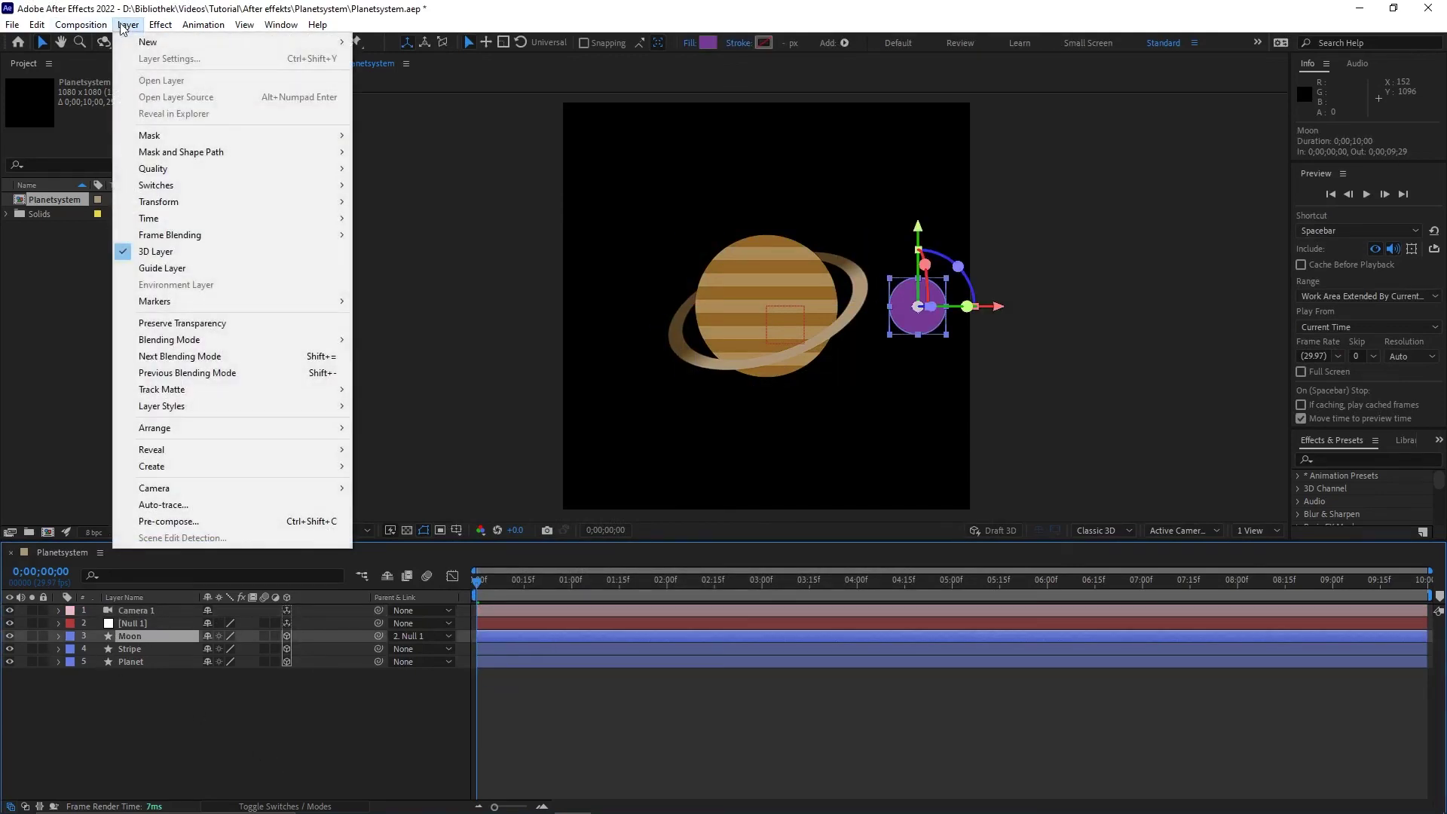
pyautogui.moveTo(184, 203)
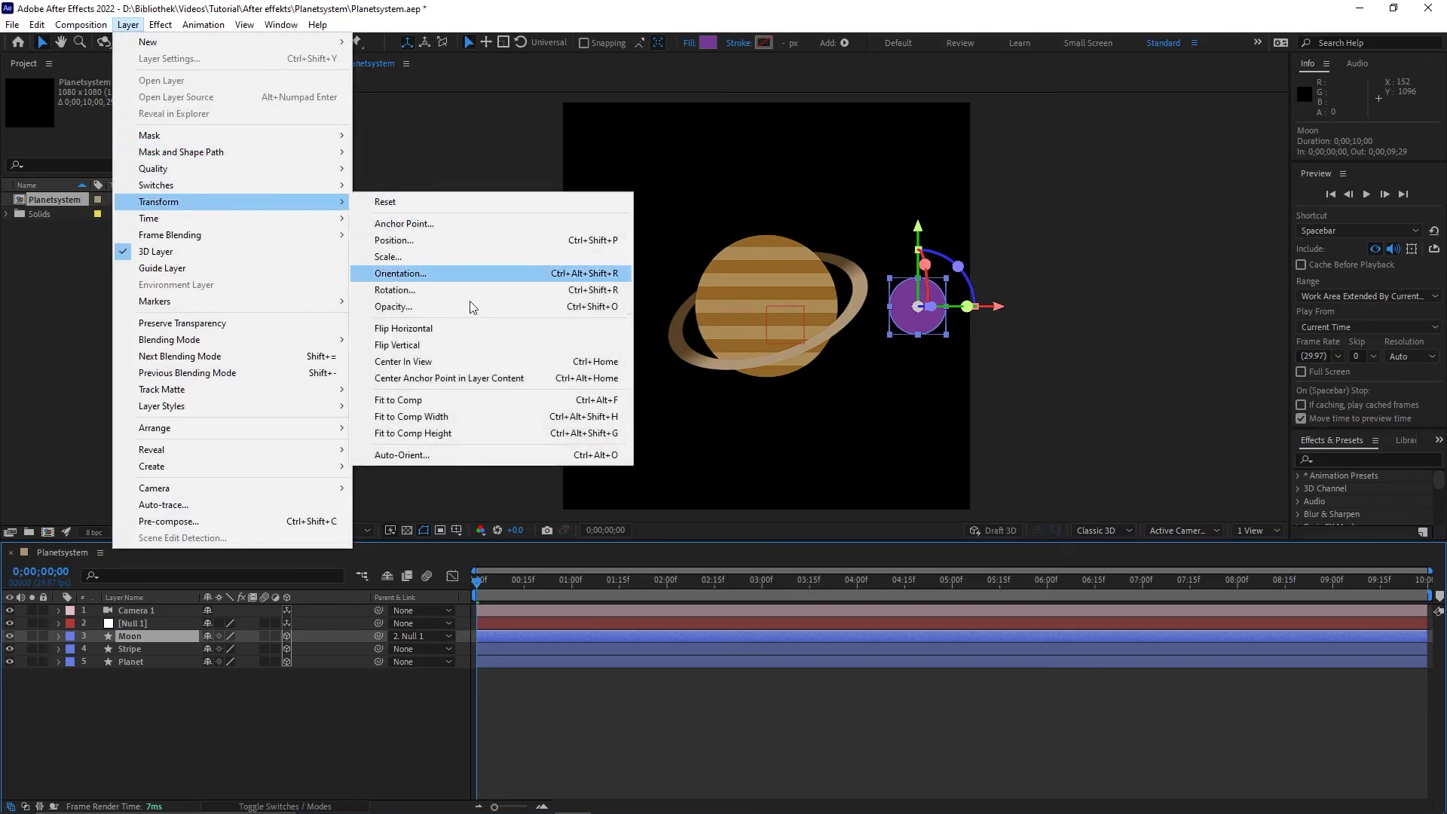
pyautogui.click(433, 455)
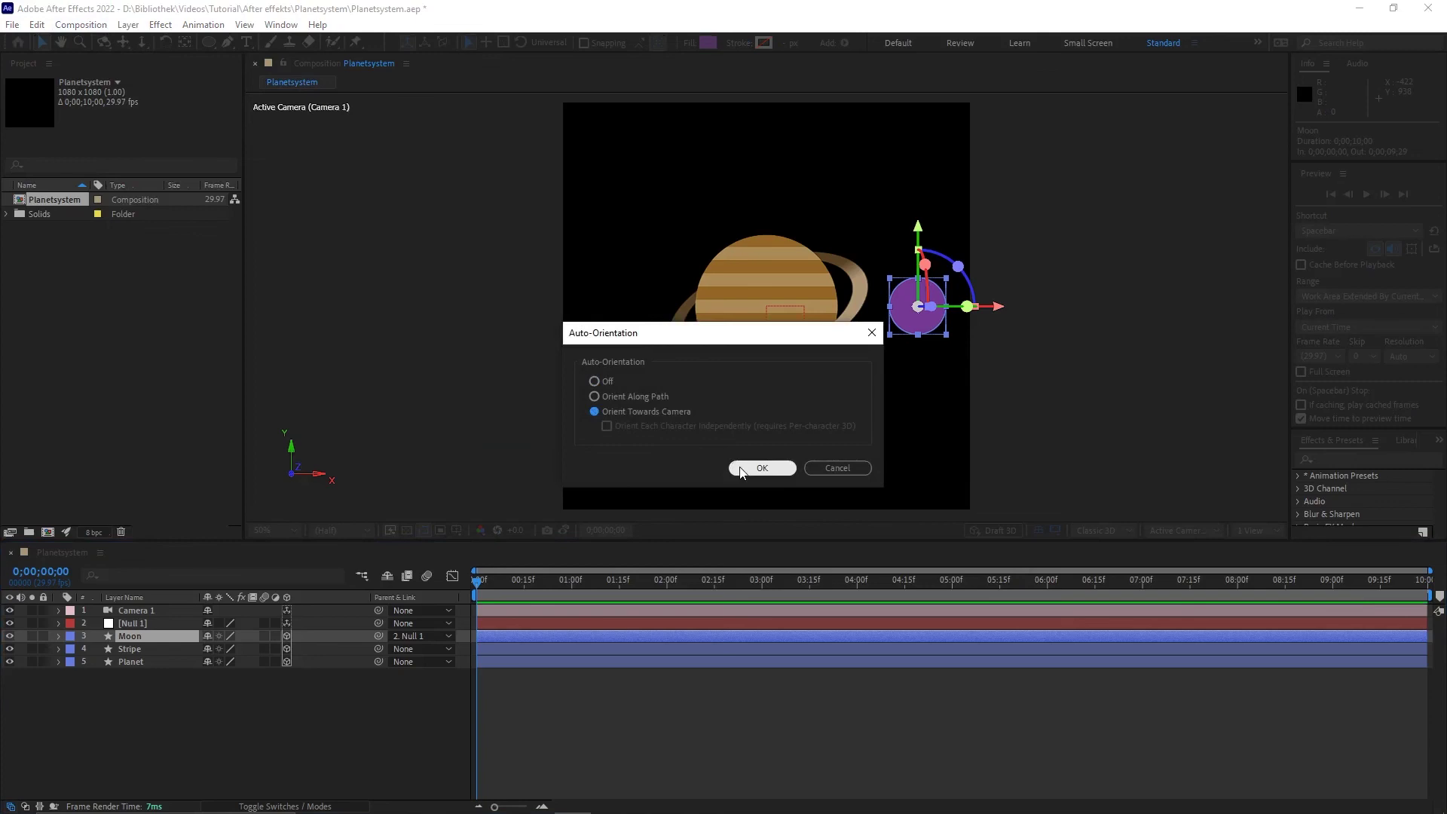
pyautogui.click(762, 468)
pyautogui.moveTo(476, 585); pyautogui.dragTo(412, 565)
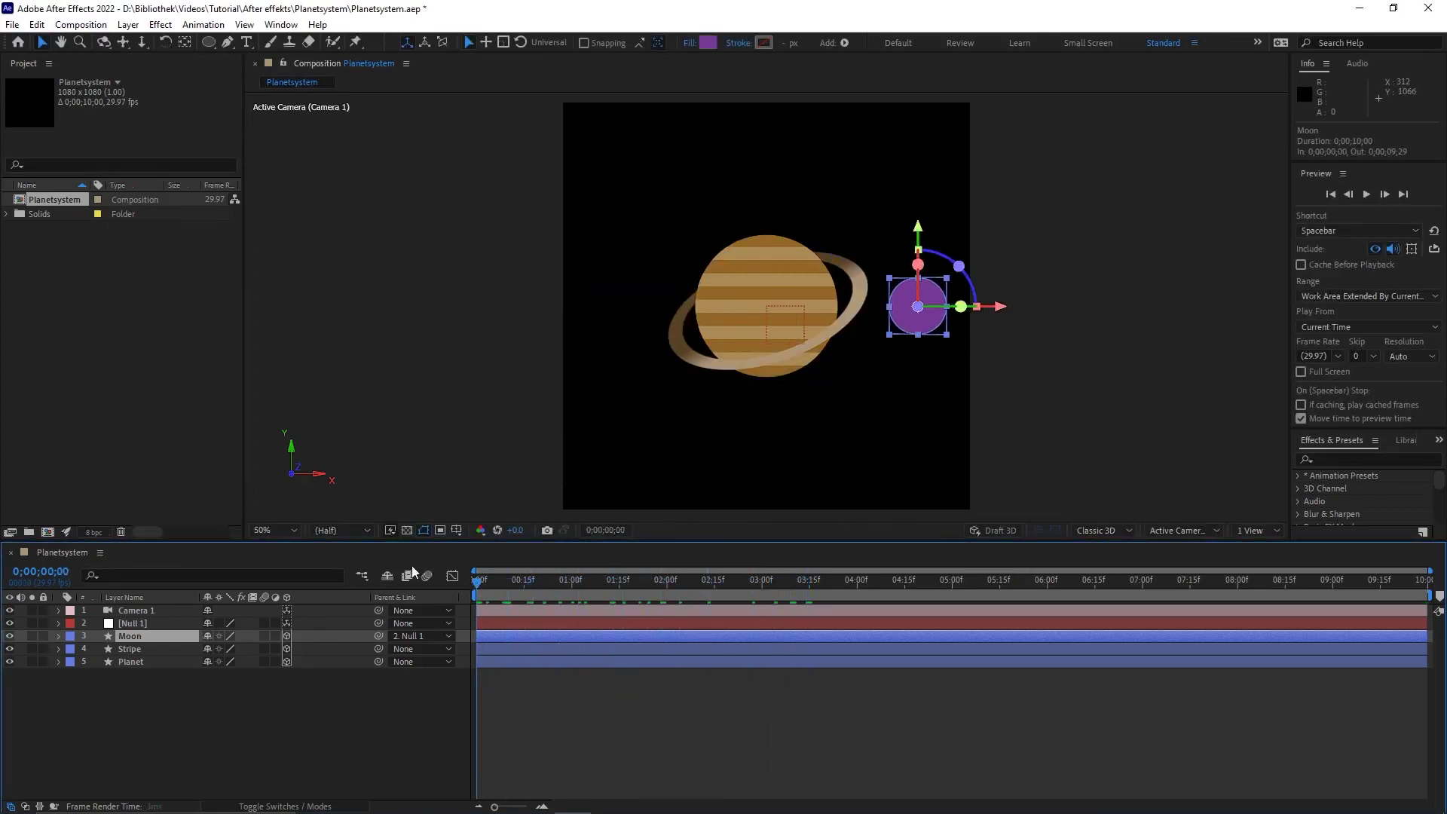
# Add Null 2 below Camera 1 and make it the parent of Null 1
pyautogui.rightClick(142, 700)
pyautogui.moveTo(200, 519)
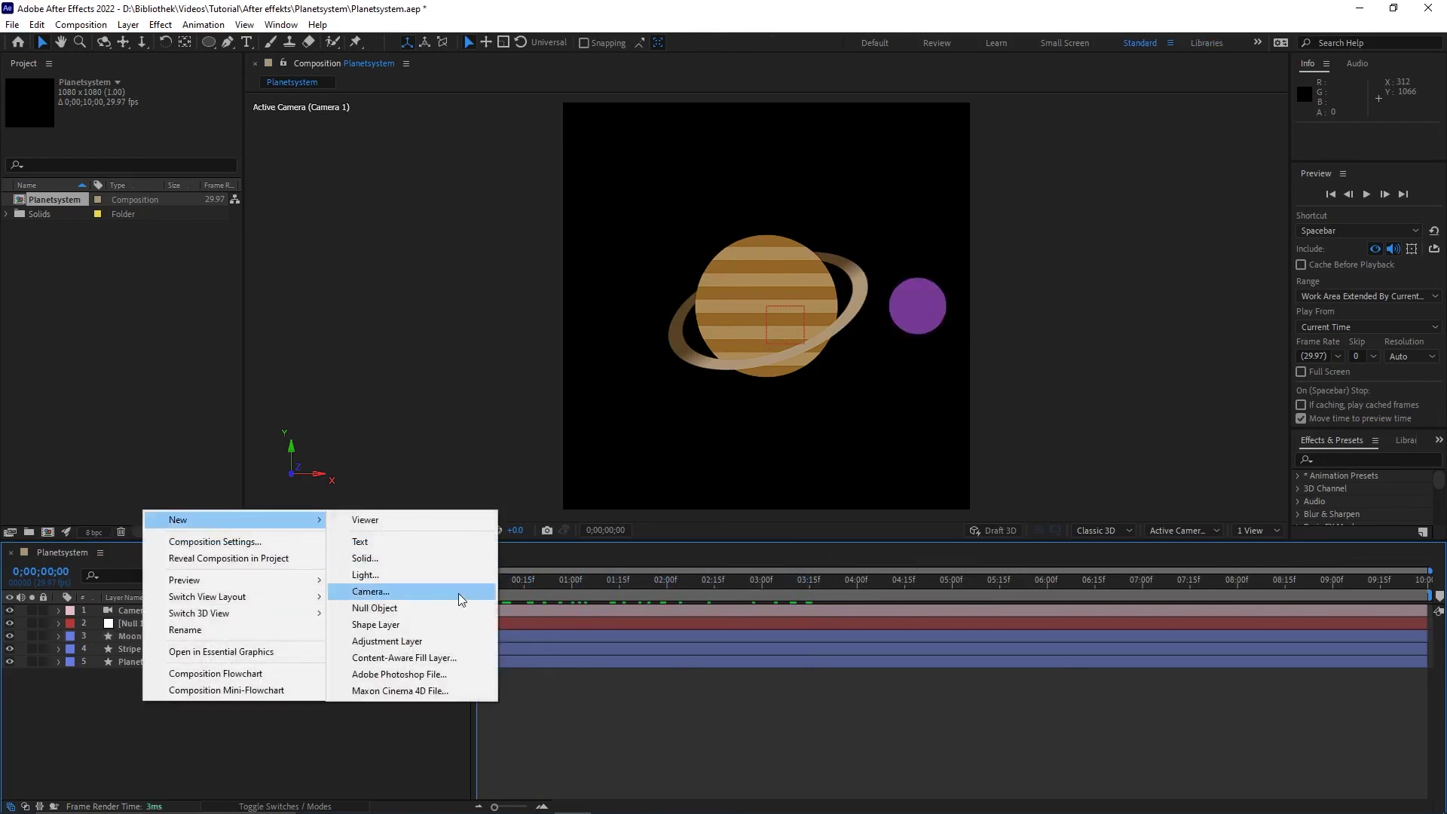
pyautogui.click(410, 608)
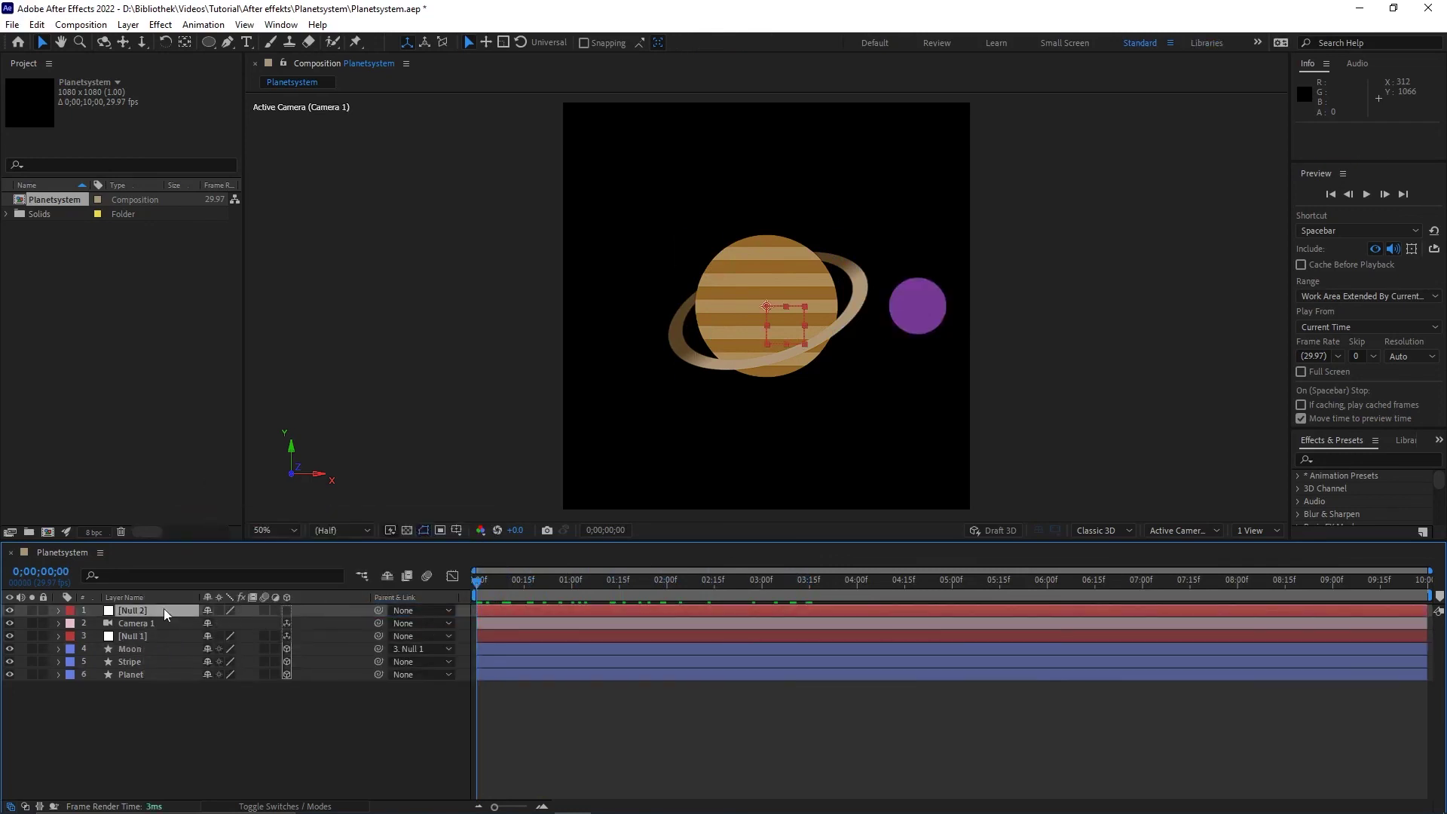
pyautogui.moveTo(165, 608); pyautogui.dragTo(146, 627)
pyautogui.moveTo(377, 637); pyautogui.dragTo(135, 626)
# Make Null 2 a 3D layer and show its rotation, undoing a trial −41° X tilt
pyautogui.press('r')
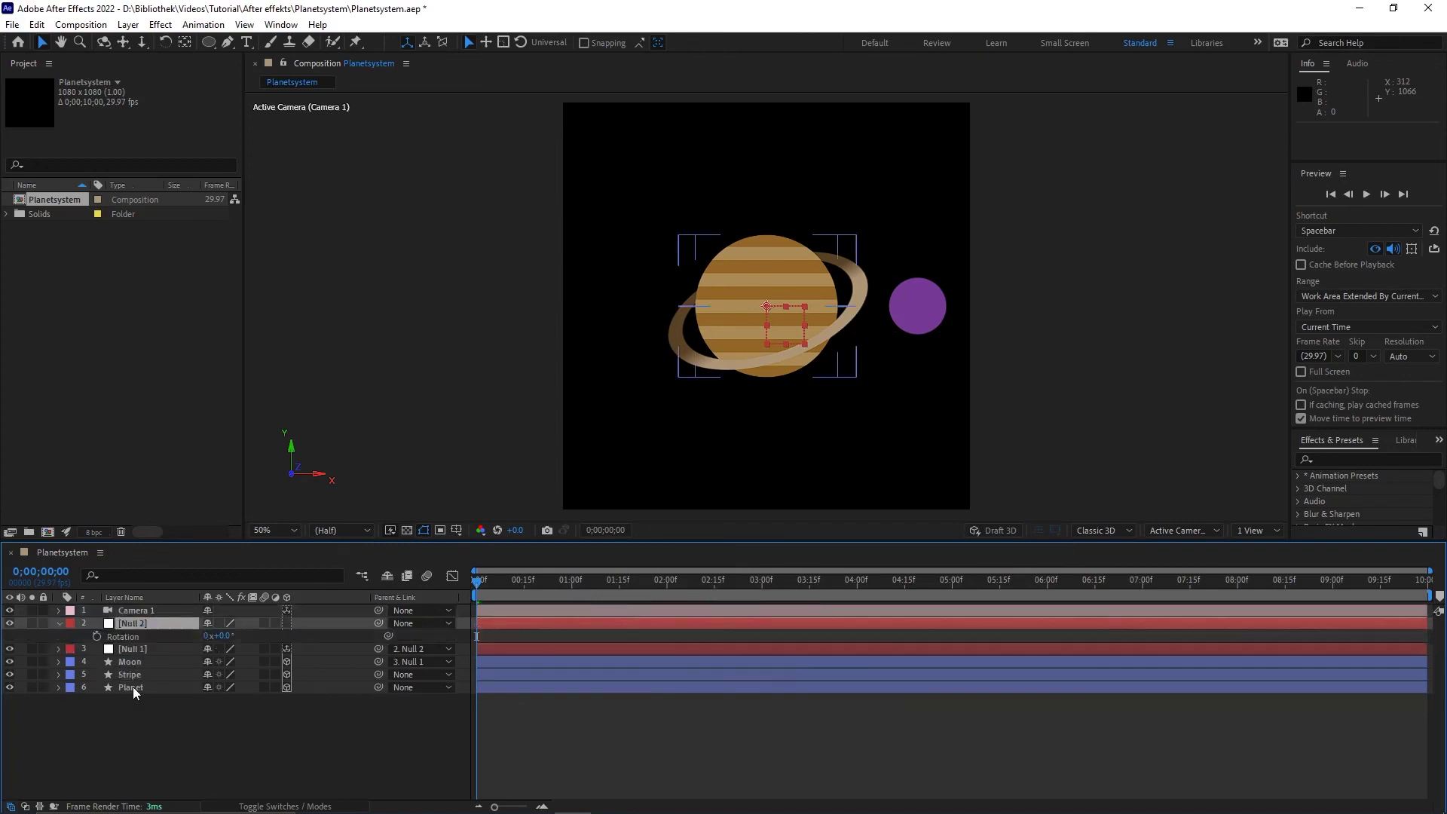
pyautogui.click(288, 622)
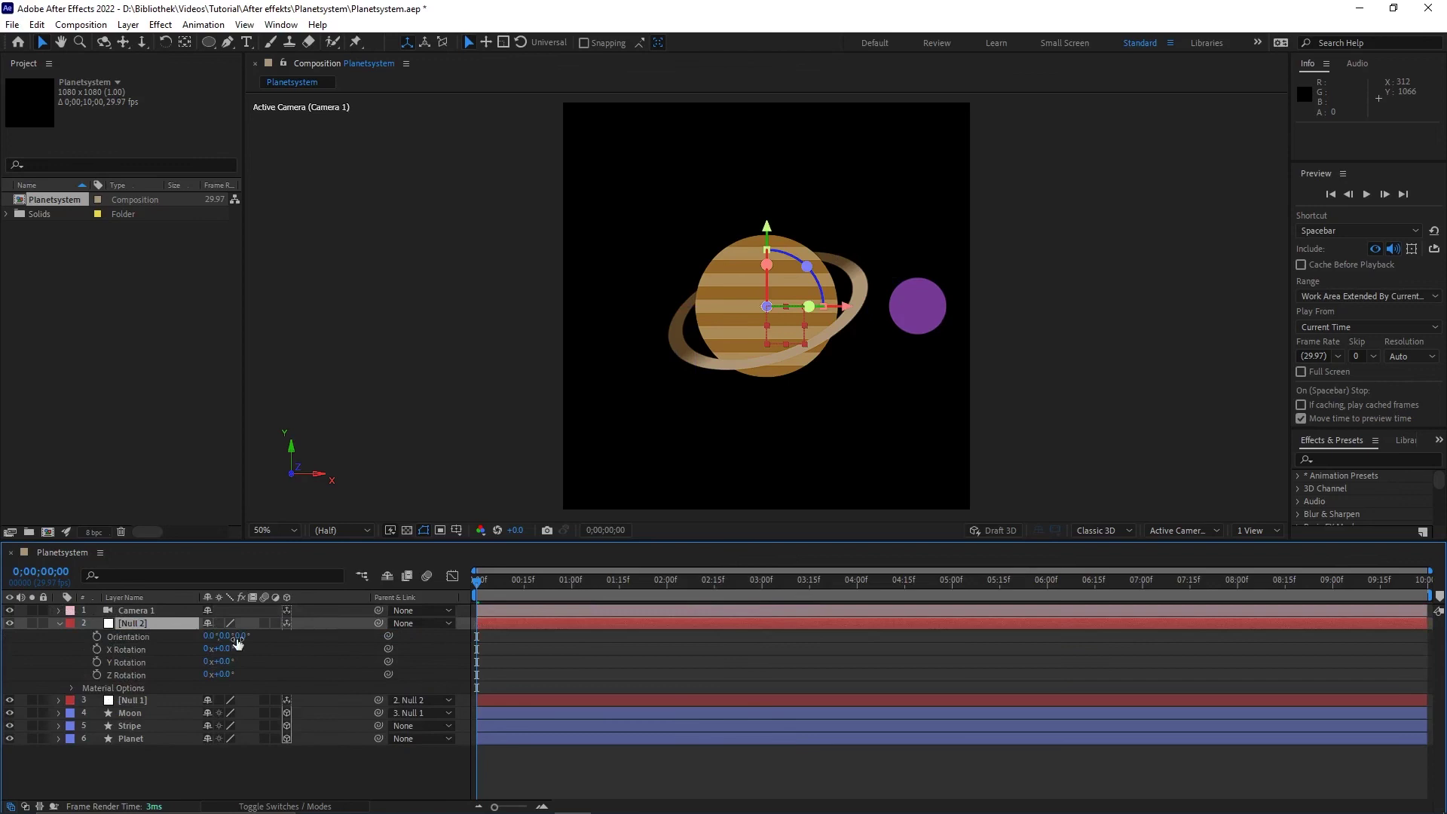
pyautogui.moveTo(223, 649); pyautogui.dragTo(170, 666)
pyautogui.hotkey('ctrl', 'z')
# Turn on motion blur for the Moon layer
pyautogui.click(129, 713)
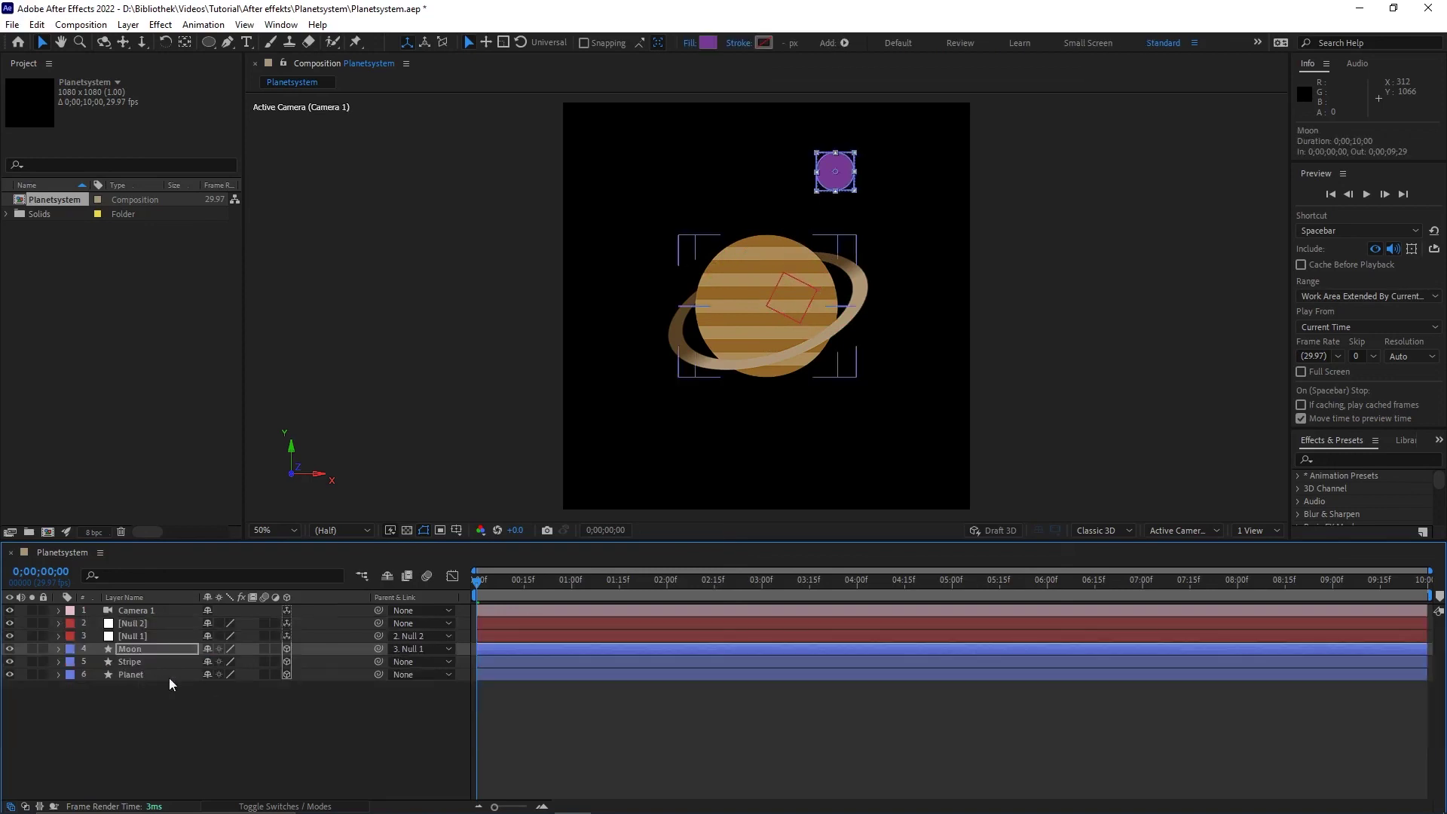
pyautogui.click(263, 649)
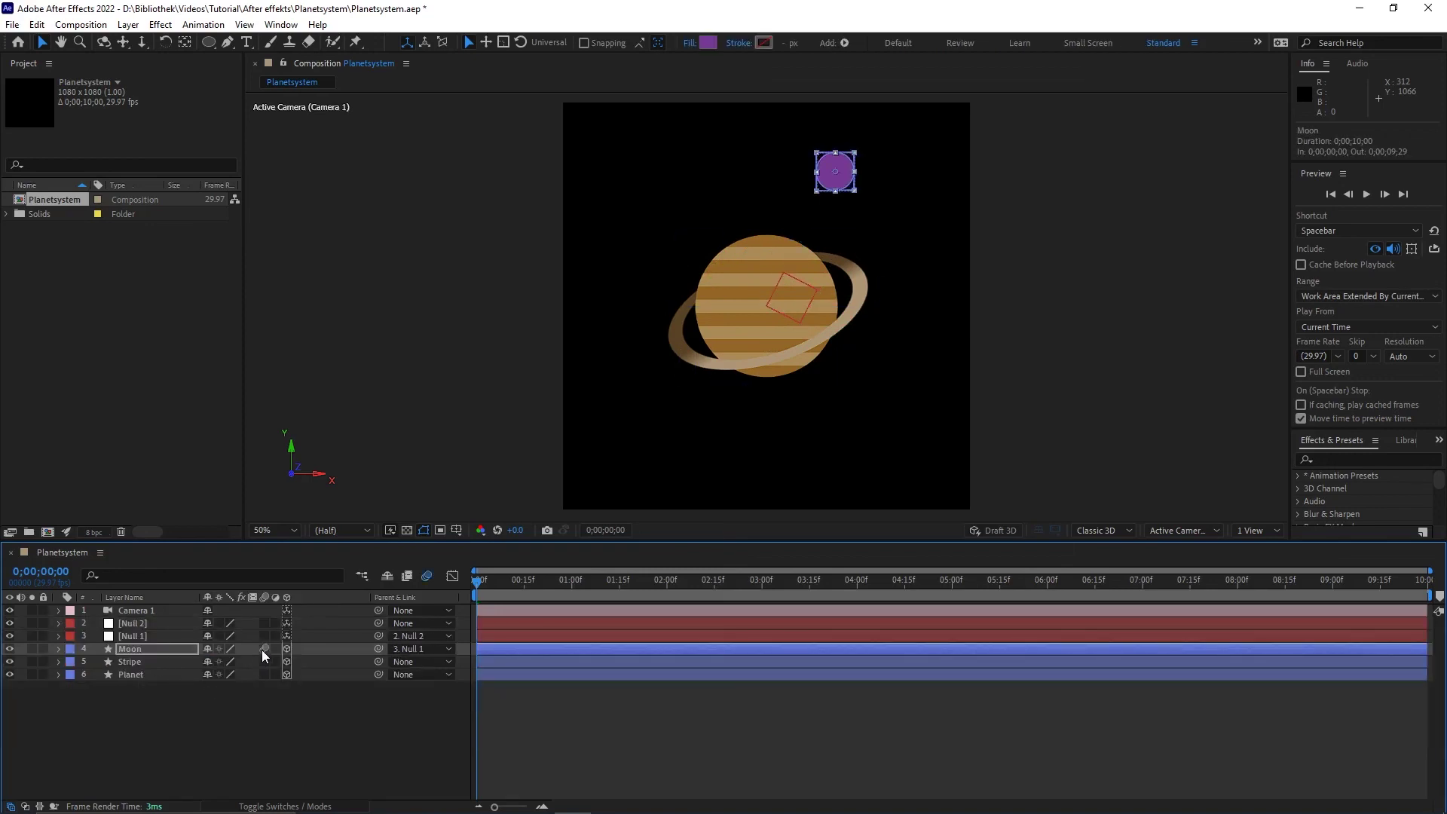